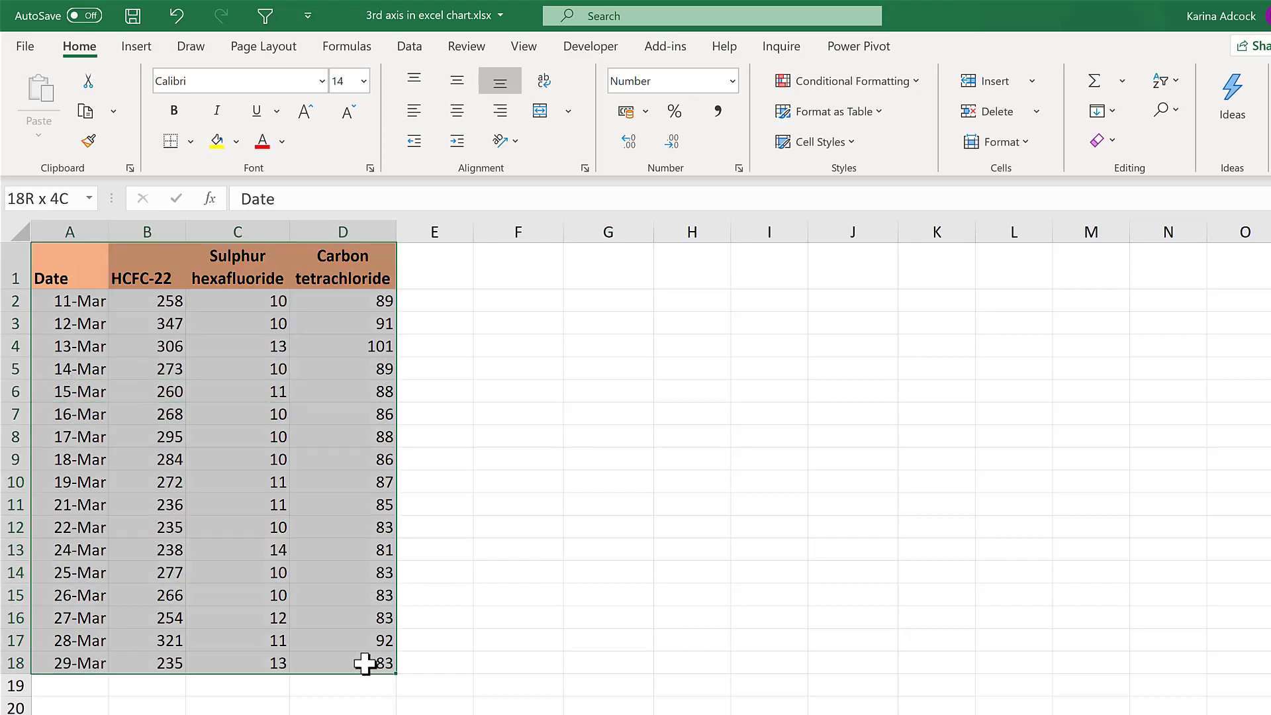
Insert a scatter chart with straight lines and markers from the data, then enlarge it.
left_click(137, 49)
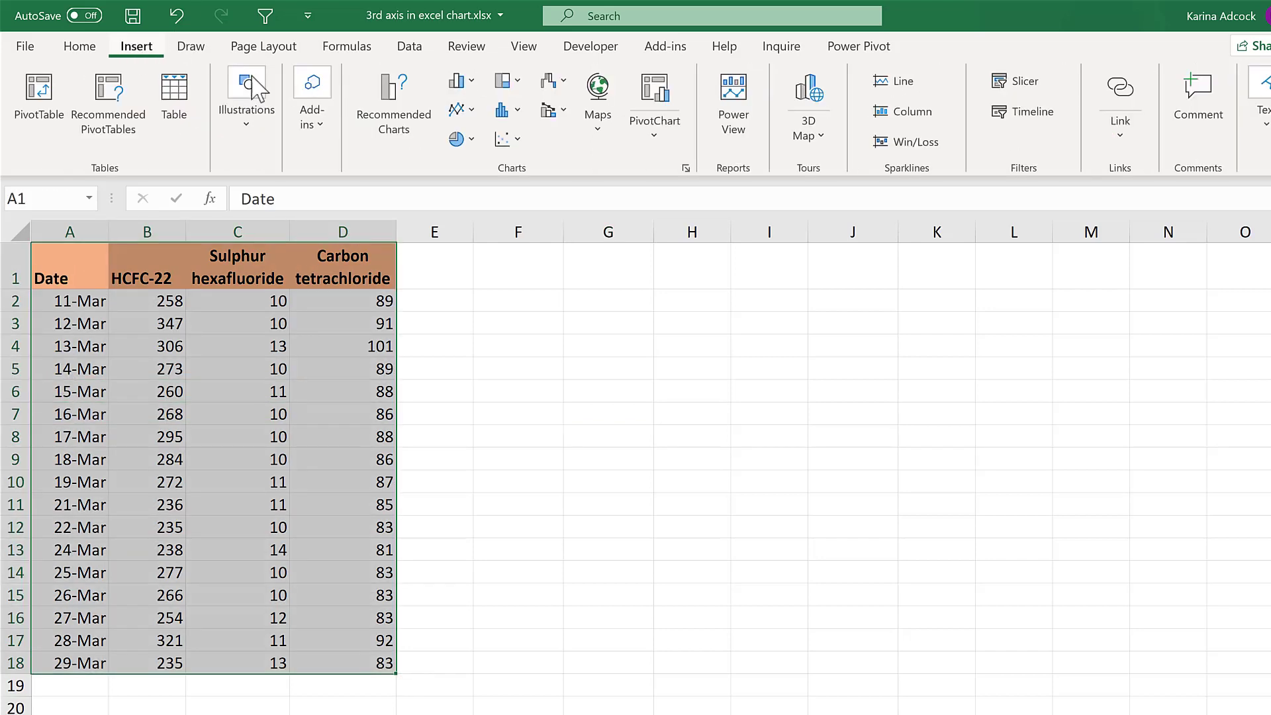
left_click(504, 139)
left_click(510, 258)
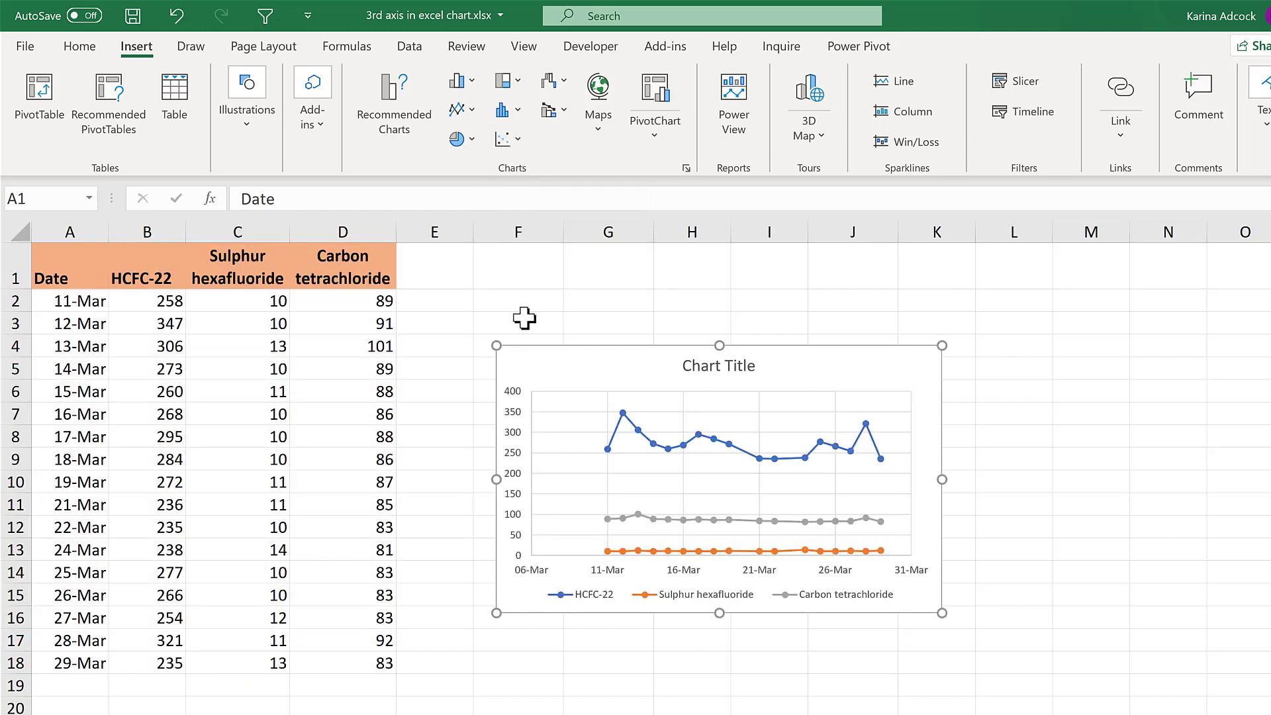
left_click_drag(497, 346, 431, 274)
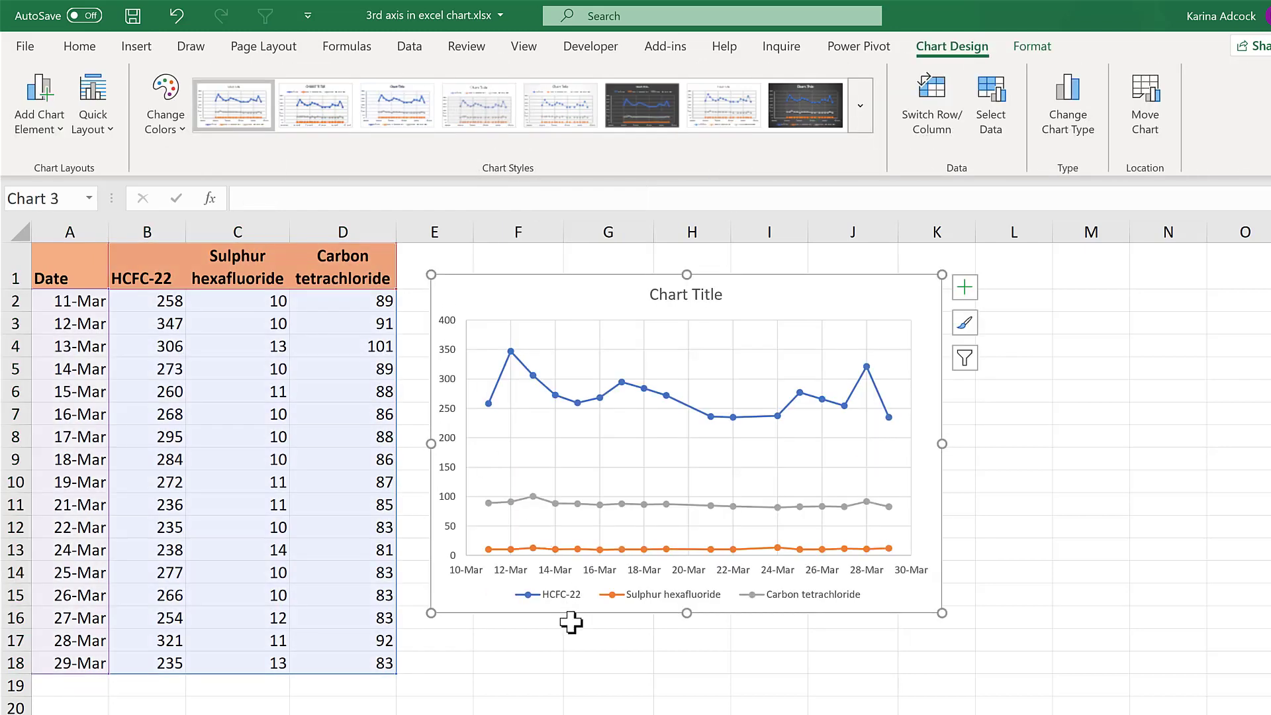
Move the HCFC-22 series onto a secondary axis scaled 0–400.
left_click(644, 389)
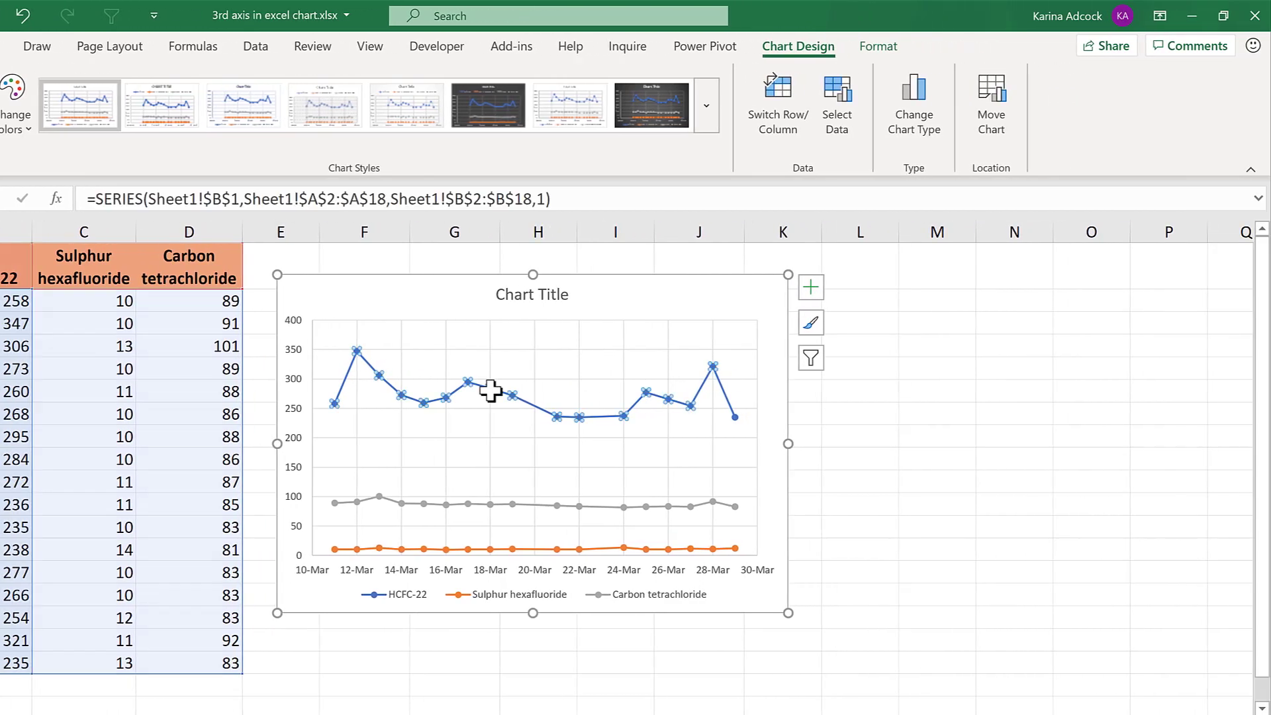
double_click(490, 390)
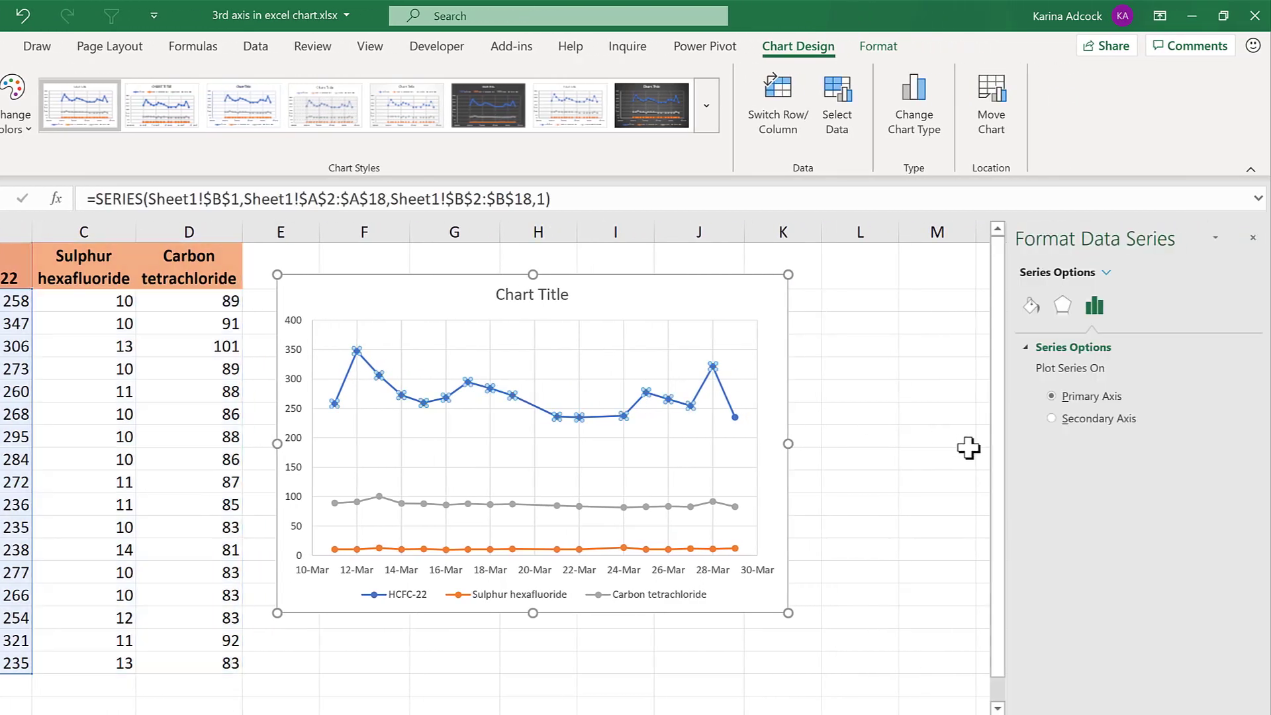
left_click(1052, 419)
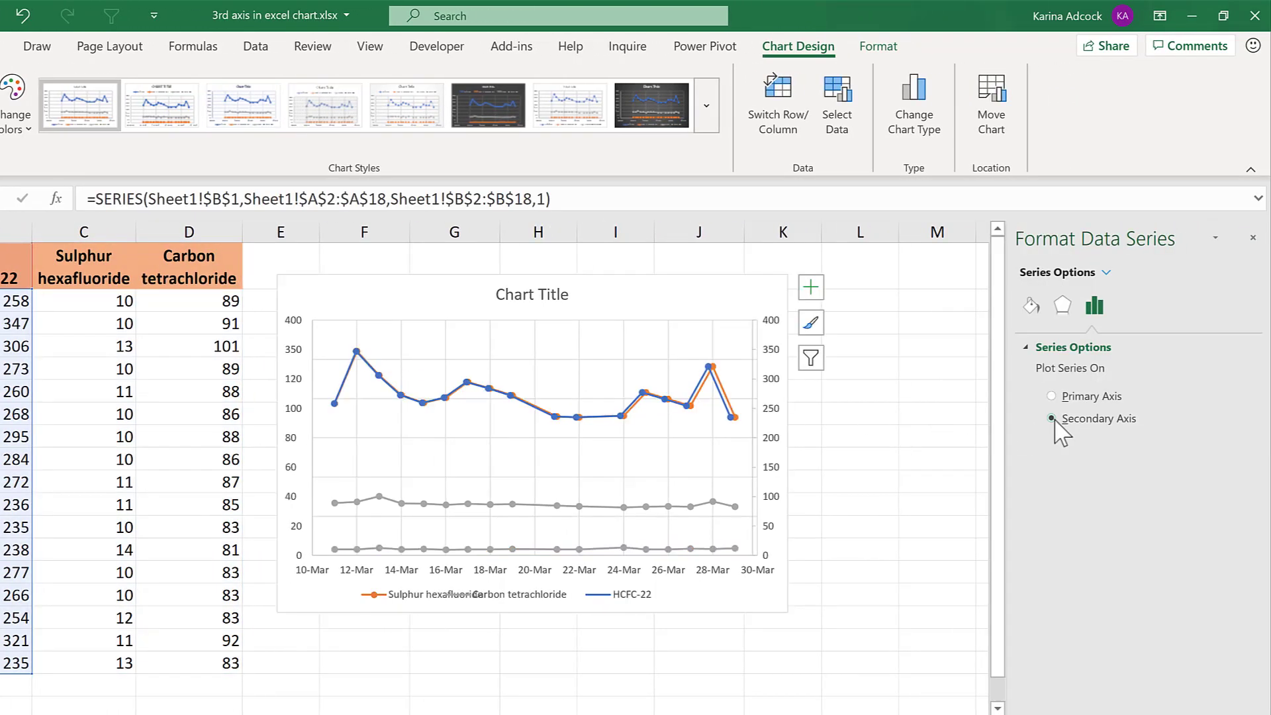
left_click(841, 427)
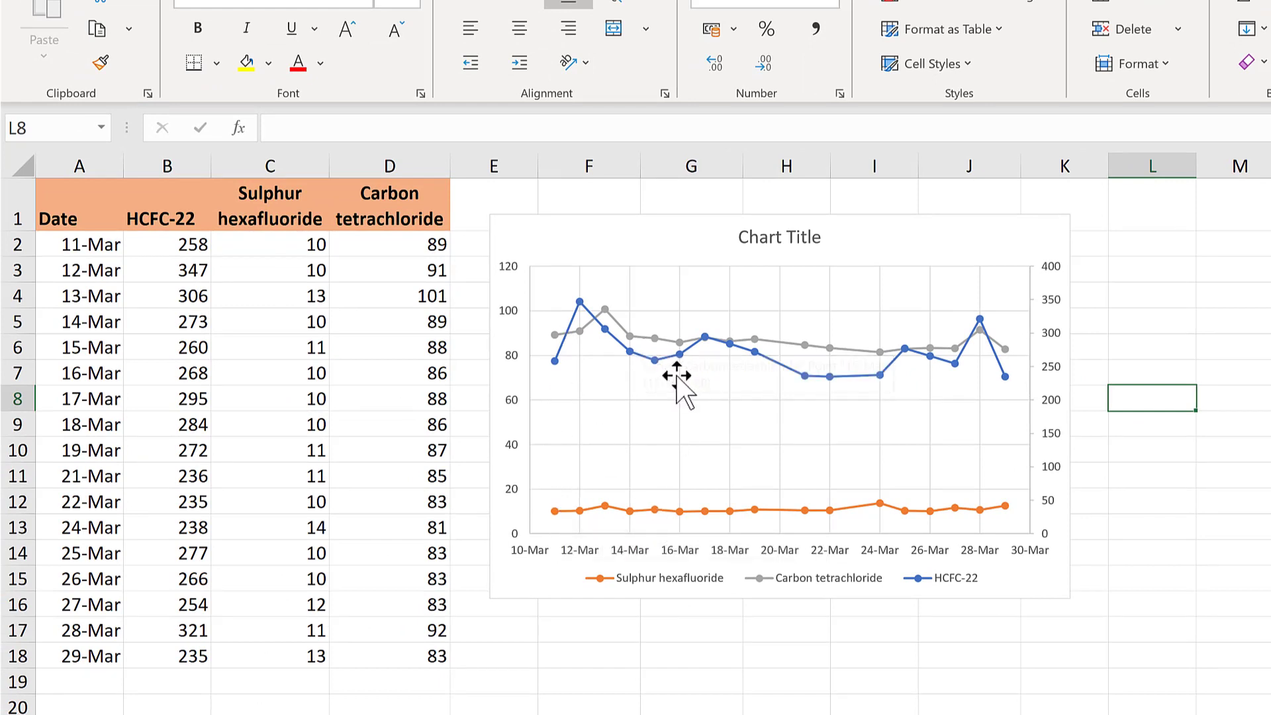
Shift the chart right and add an 'adj' column E with =D2-50 filled to row 18.
left_click(587, 216)
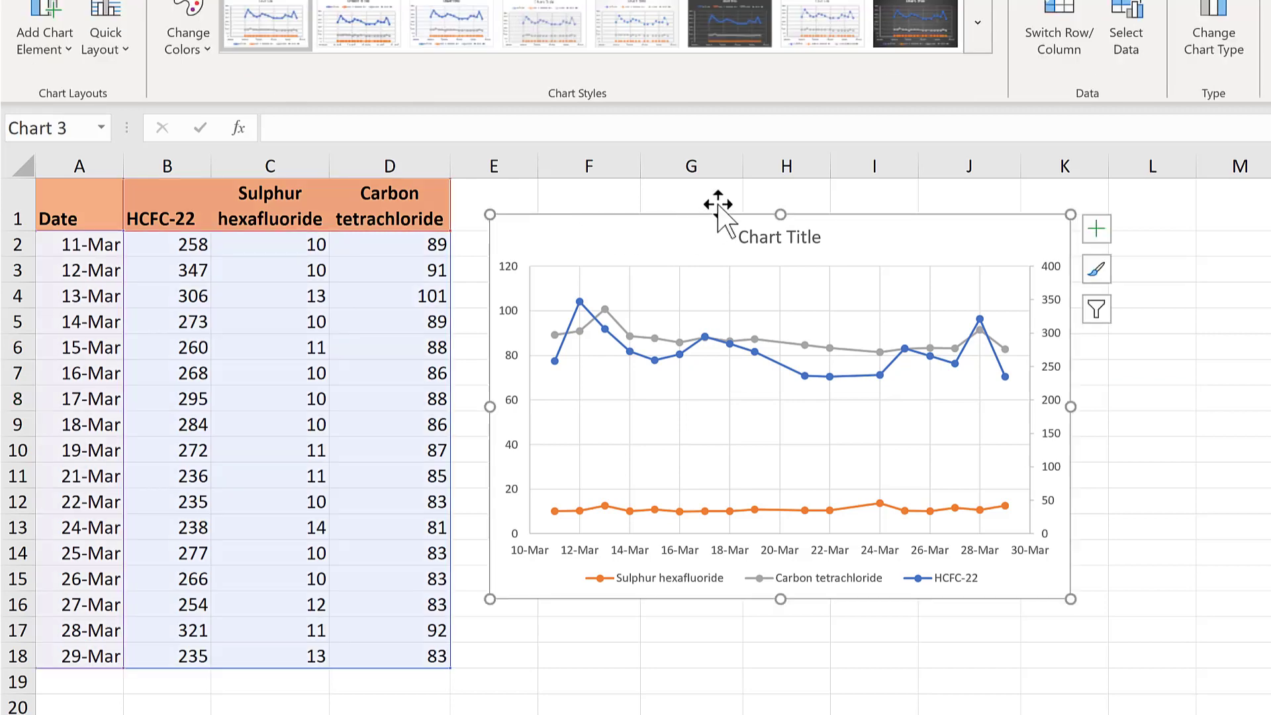
mouse_move(721, 204)
left_mouse_down()
mouse_move(769, 196)
mouse_move(733, 199)
left_mouse_up()
left_click(485, 216)
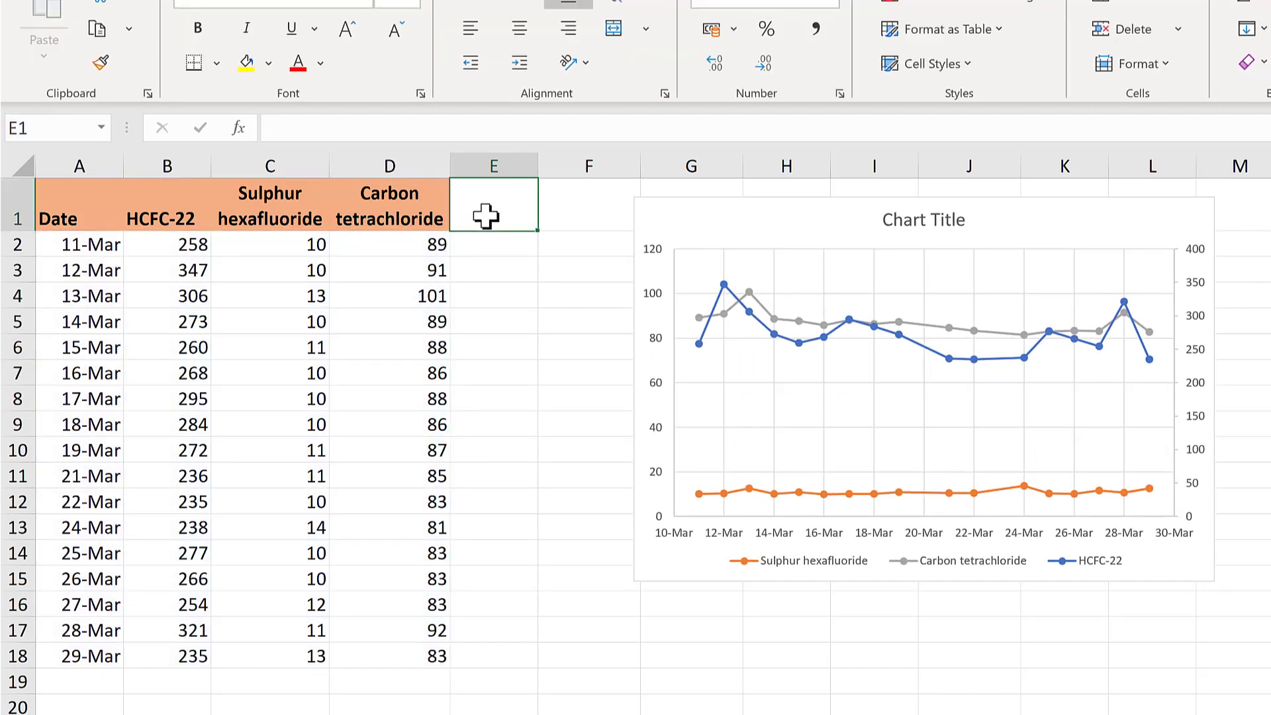
type("adj")
key("Return")
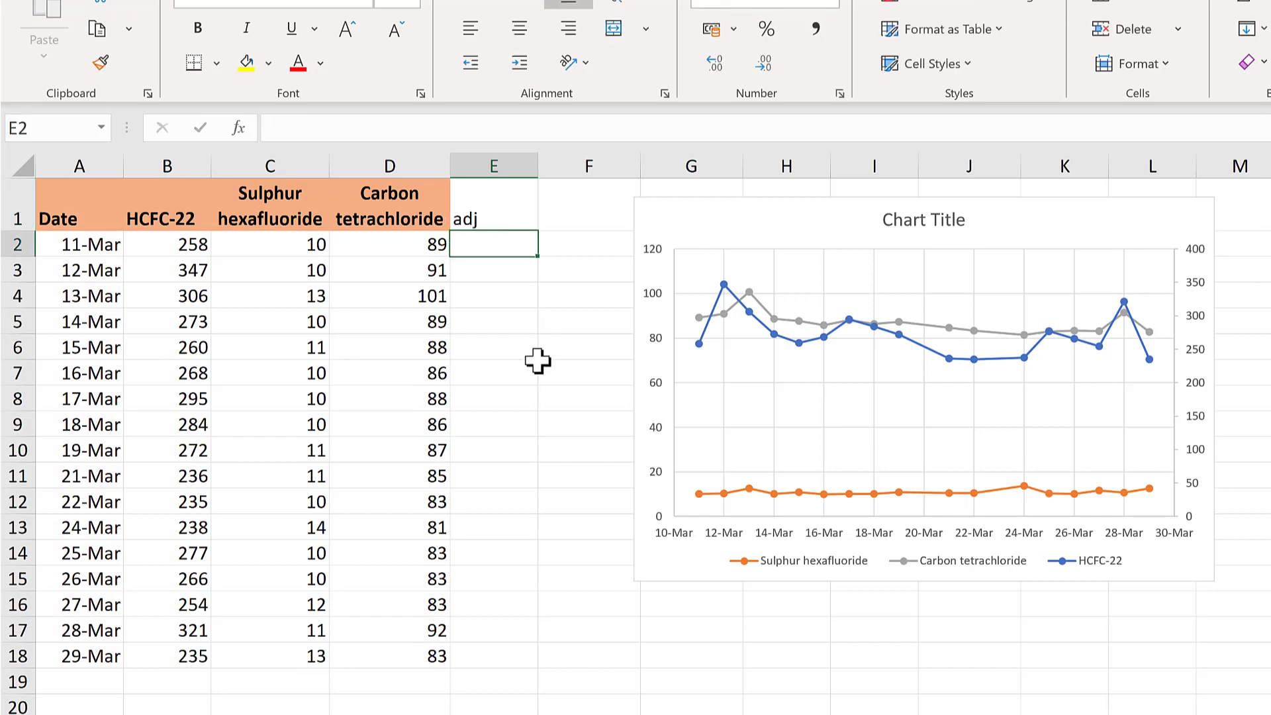
type("=")
left_click(405, 250)
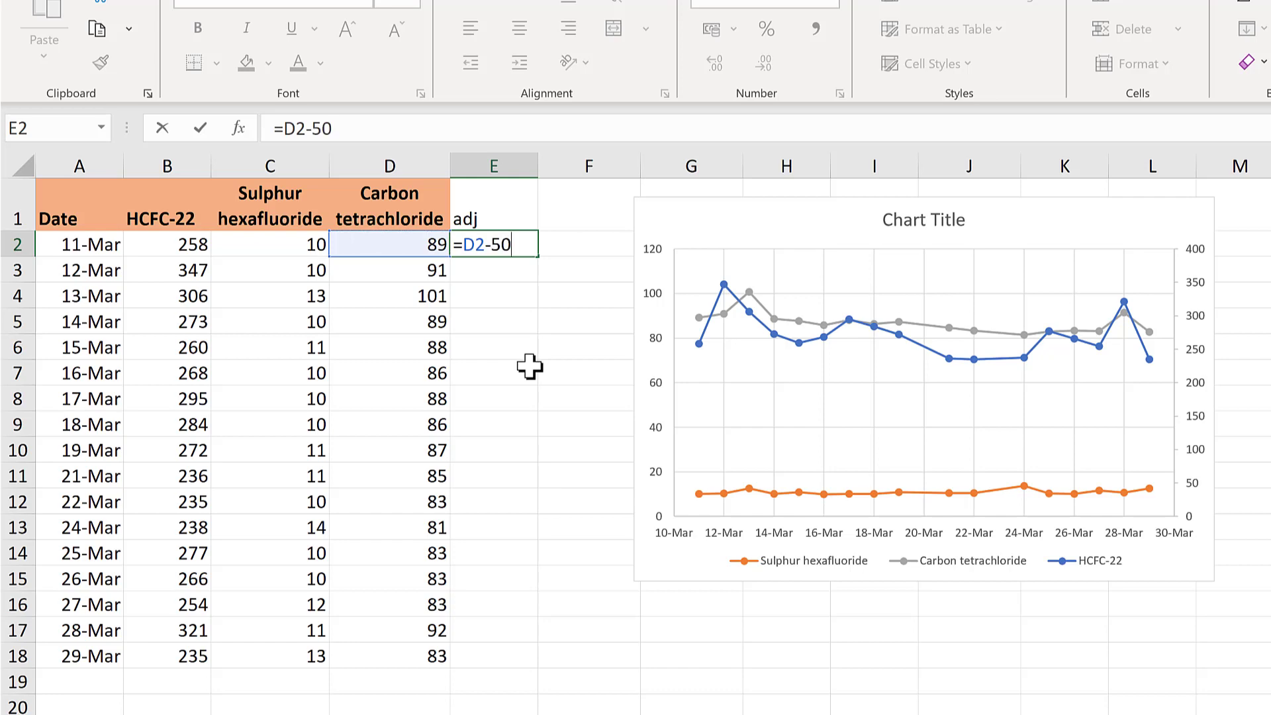
key("Return")
left_click(511, 249)
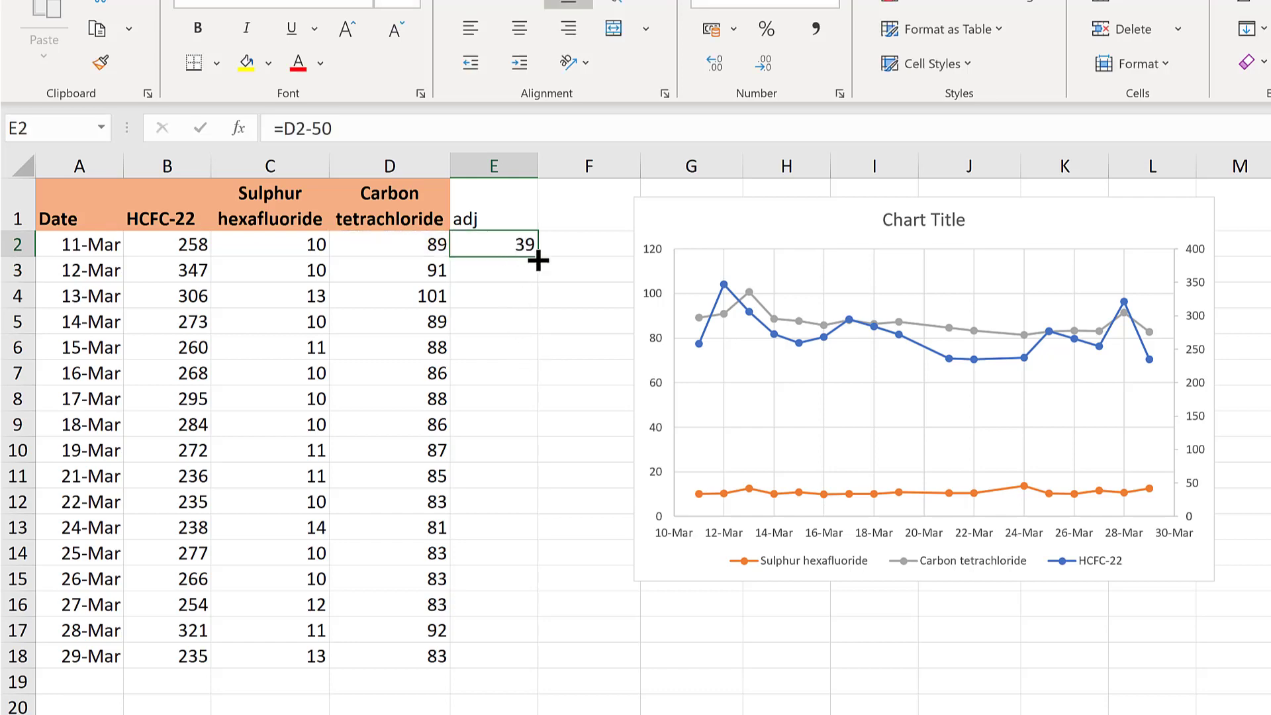
double_click(538, 261)
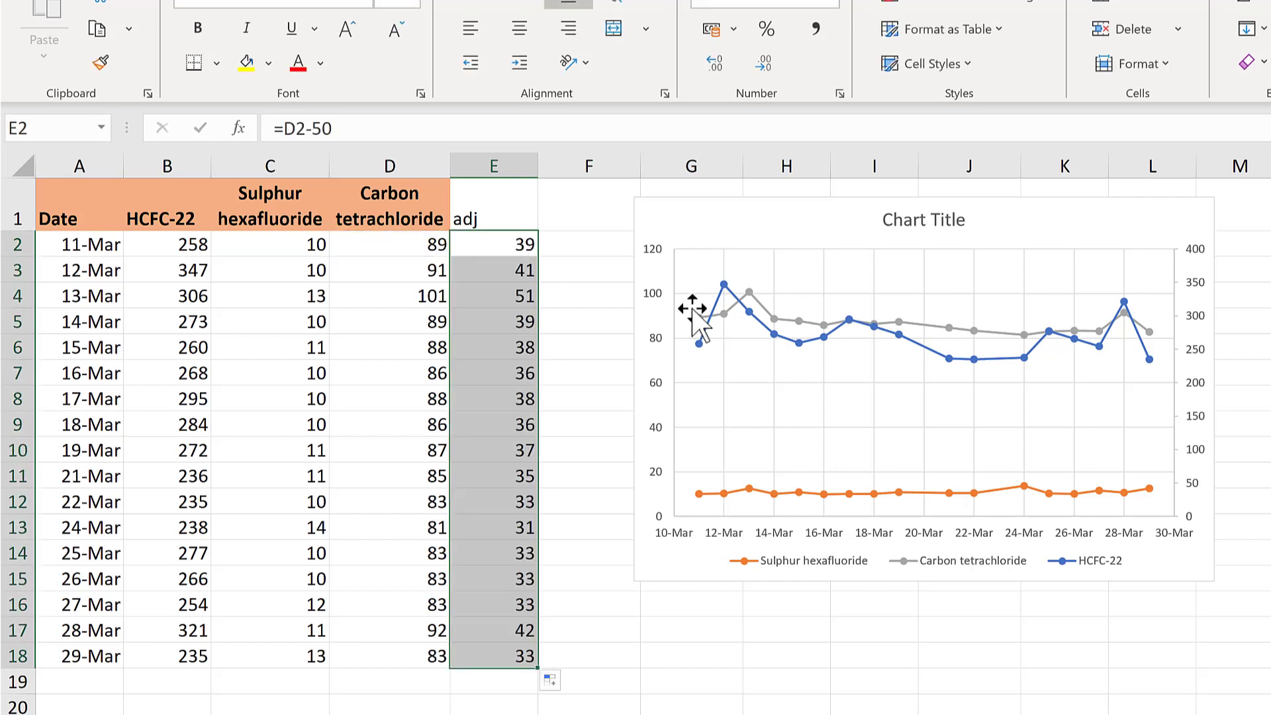
Repoint the Carbon tetrachloride series from D2:D18 to the adj values E2:E18.
left_click(749, 297)
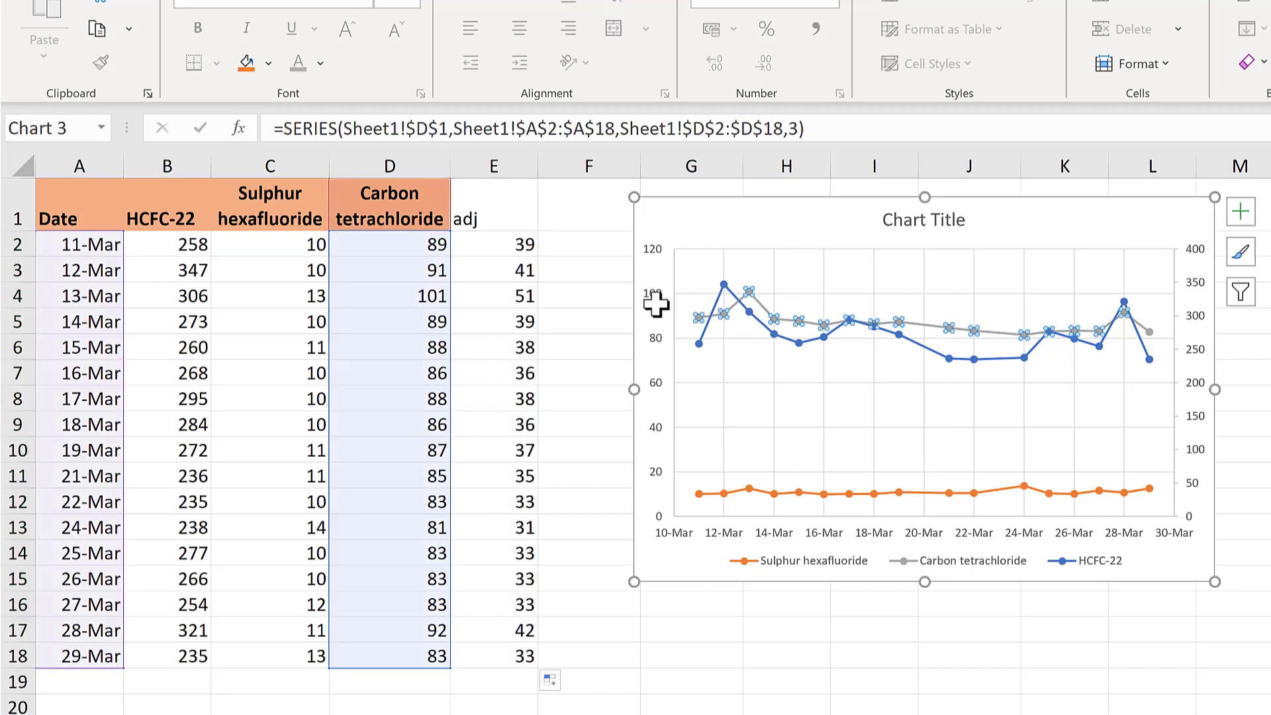
left_click_drag(452, 285, 497, 292)
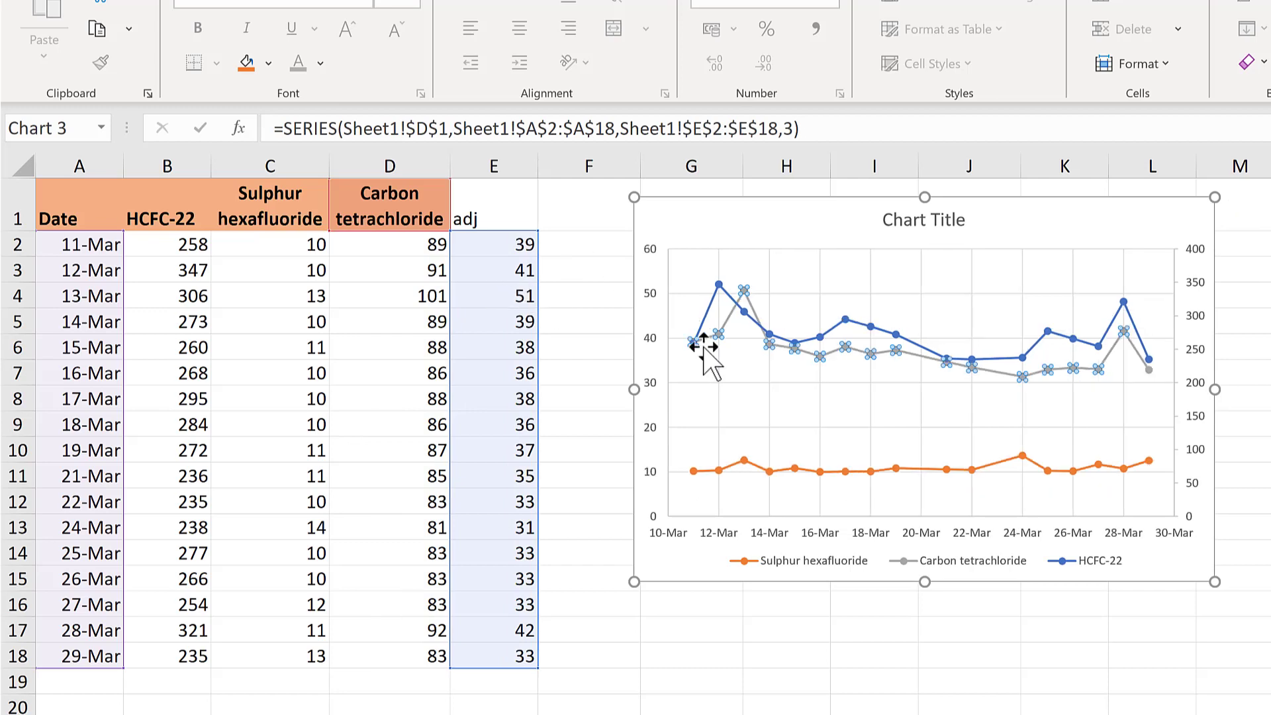
key("Escape")
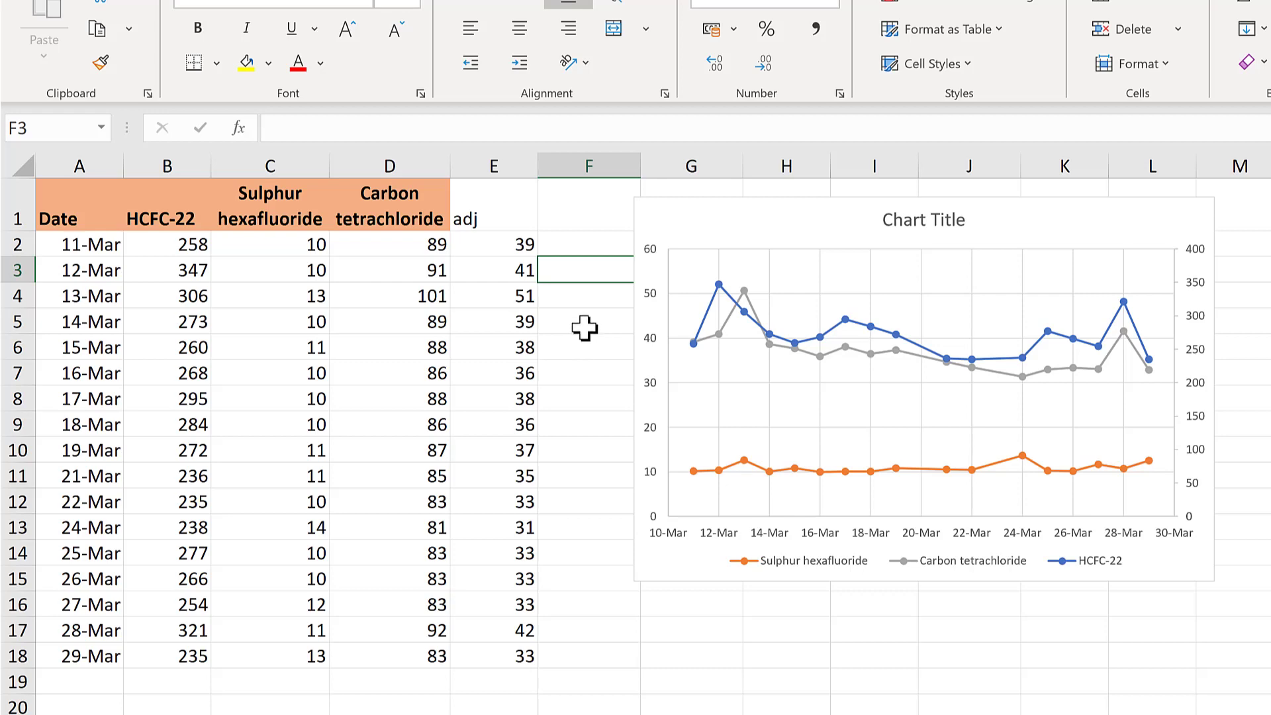
Change the E2 formula to =(D2-50)/2 and fill it down to row 18.
left_click(524, 246)
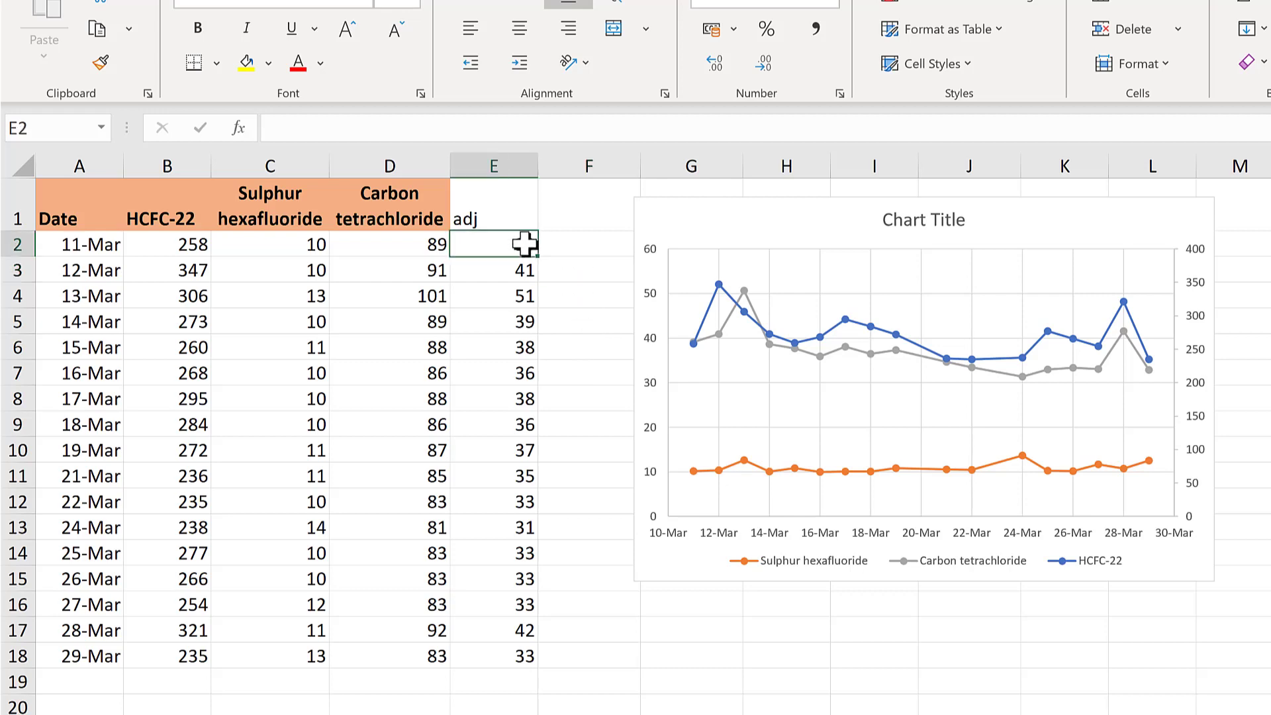
key("F2")
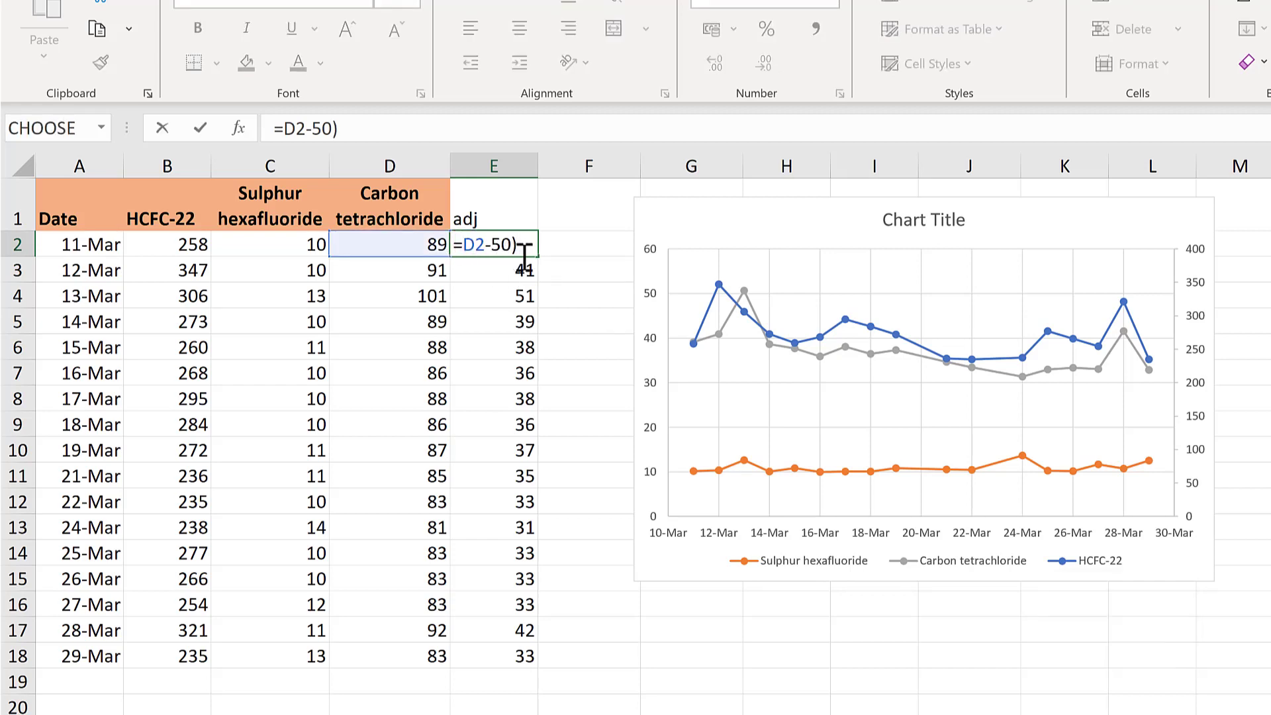
type("(")
type("/2")
key("Return")
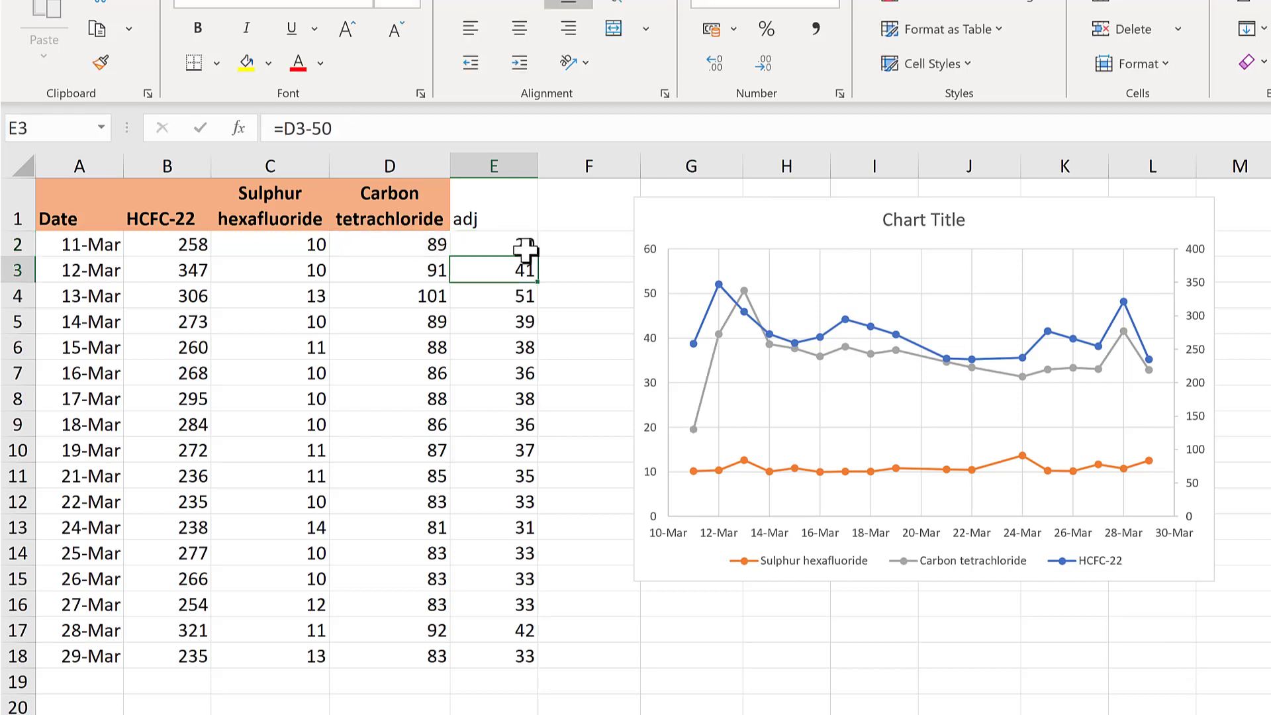
left_click(532, 252)
double_click(537, 257)
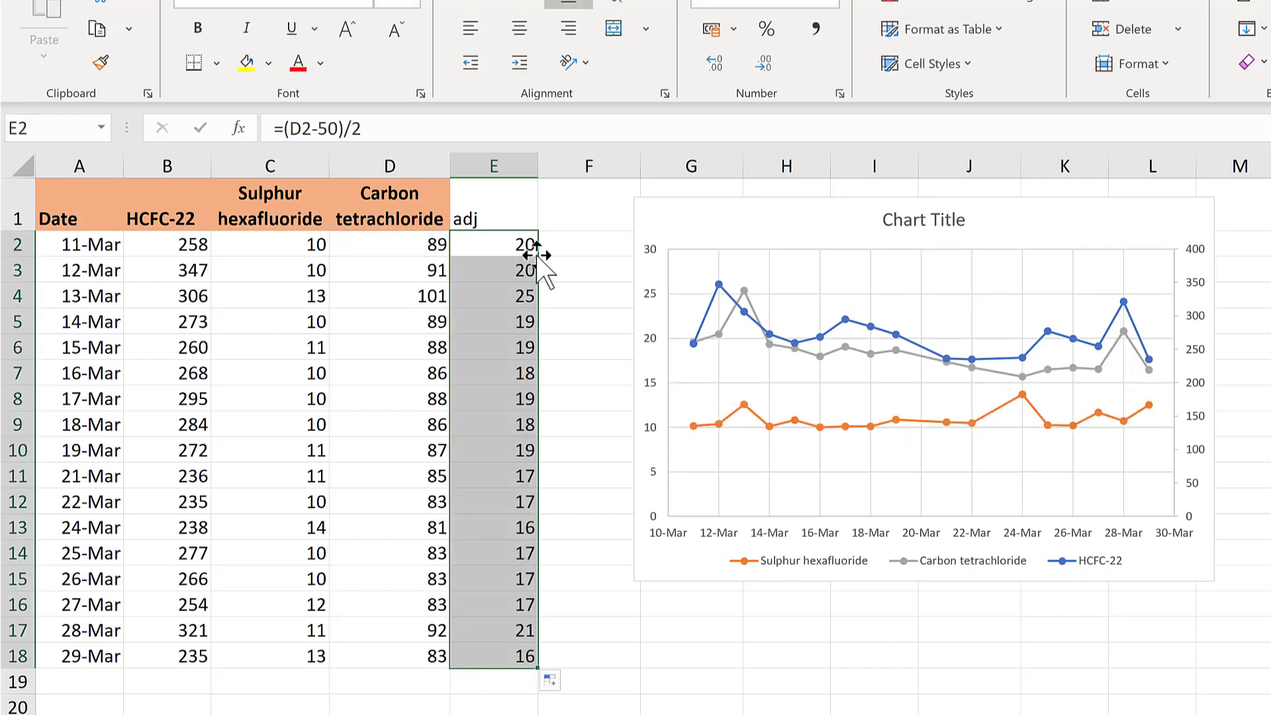
left_click(563, 265)
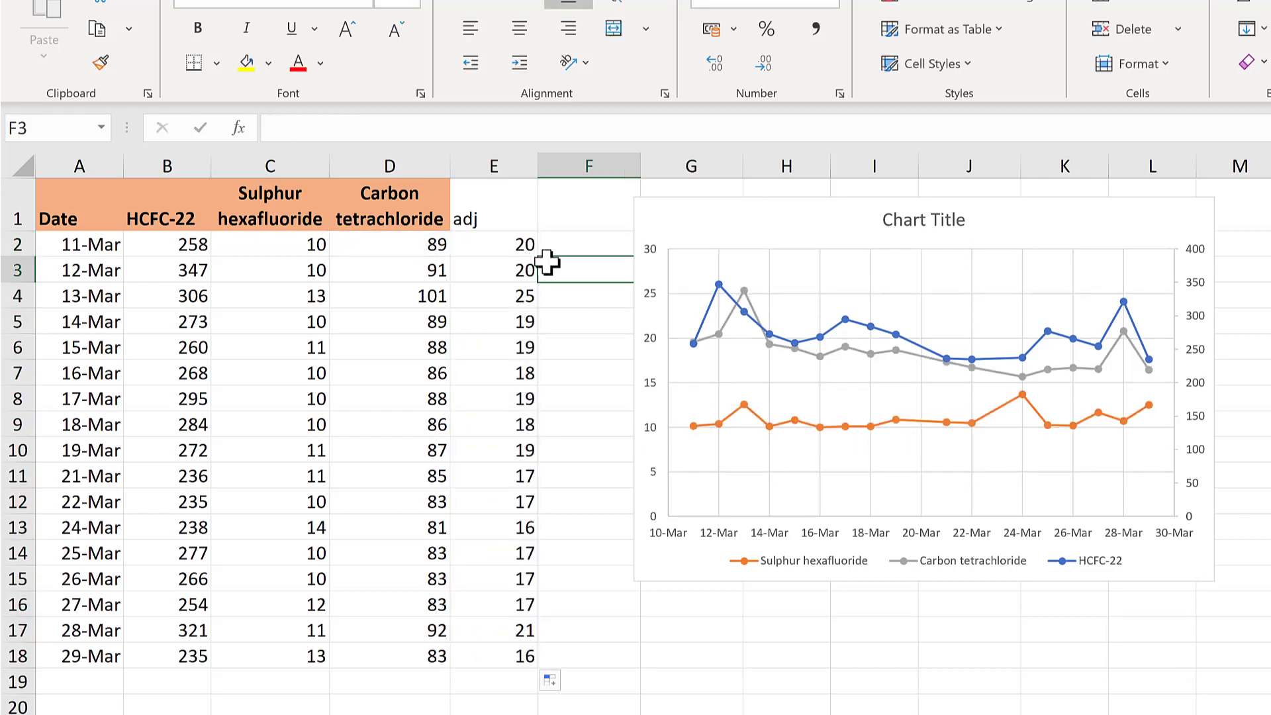
left_click(507, 247)
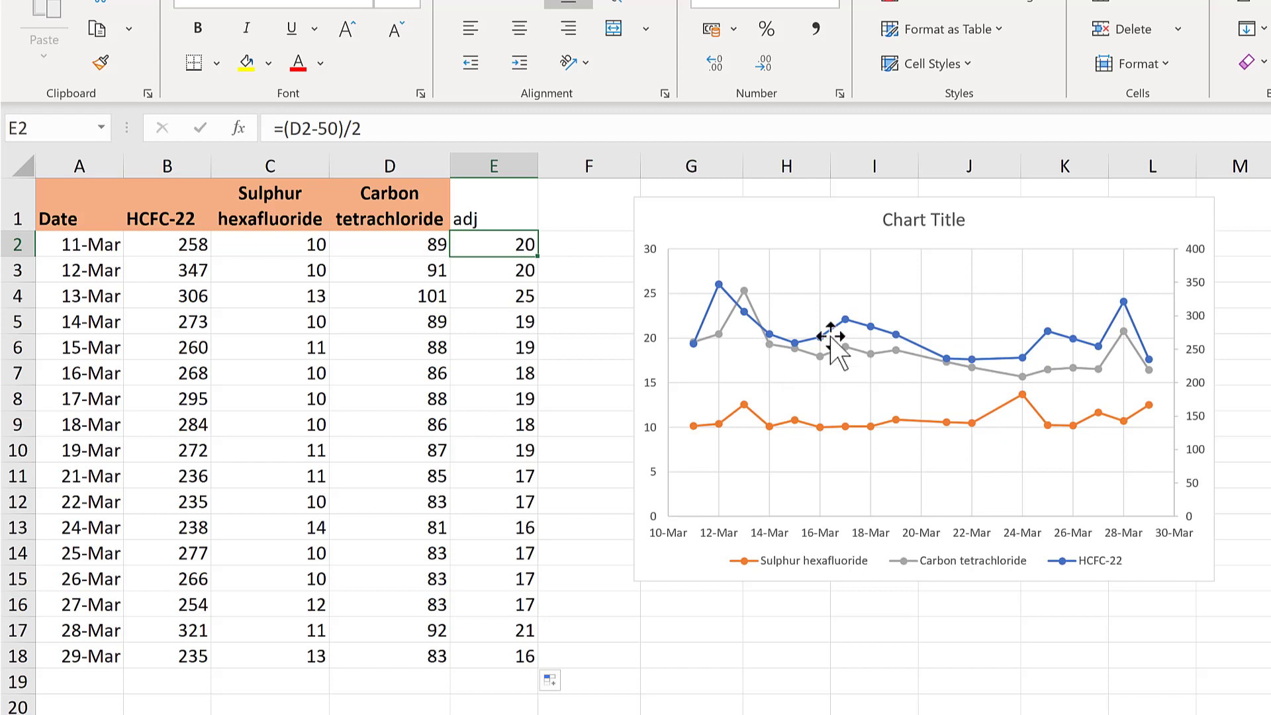
Fix the primary vertical axis bounds at minimum 5 and maximum 35.
double_click(832, 360)
double_click(304, 344)
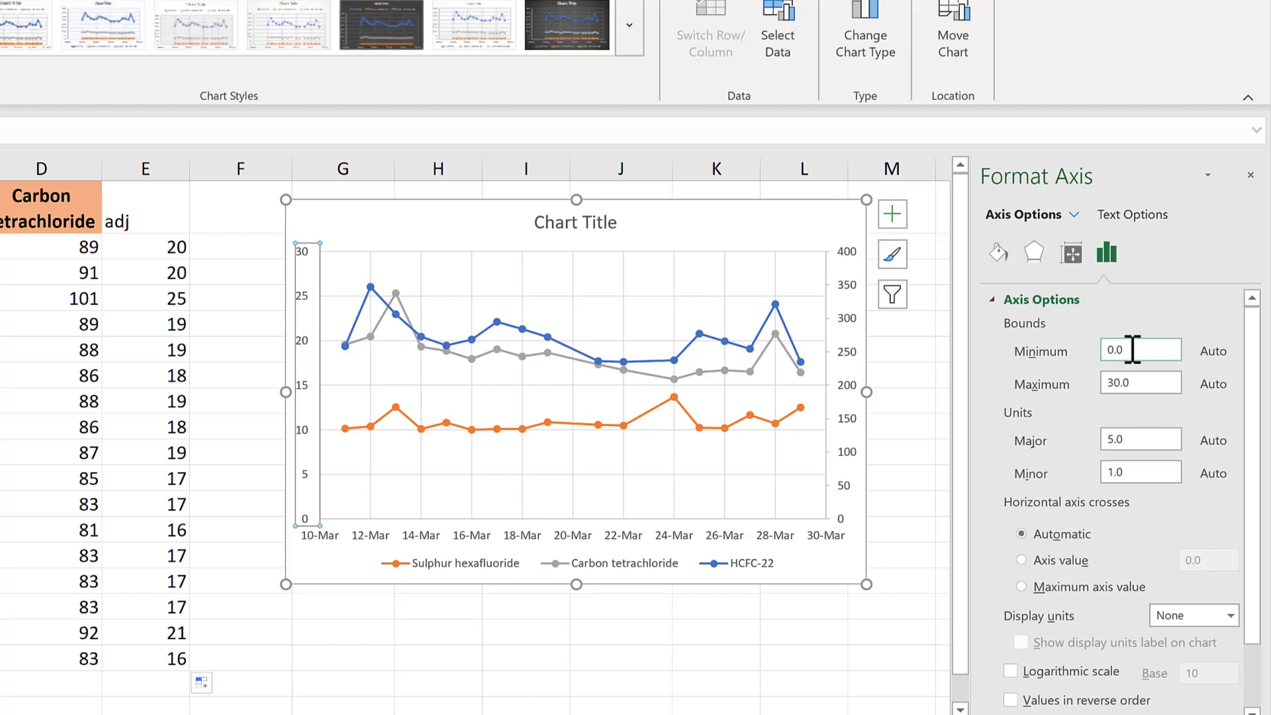
left_click_drag(1132, 349, 1099, 348)
type("5")
key("Return")
left_click_drag(1134, 383, 1092, 384)
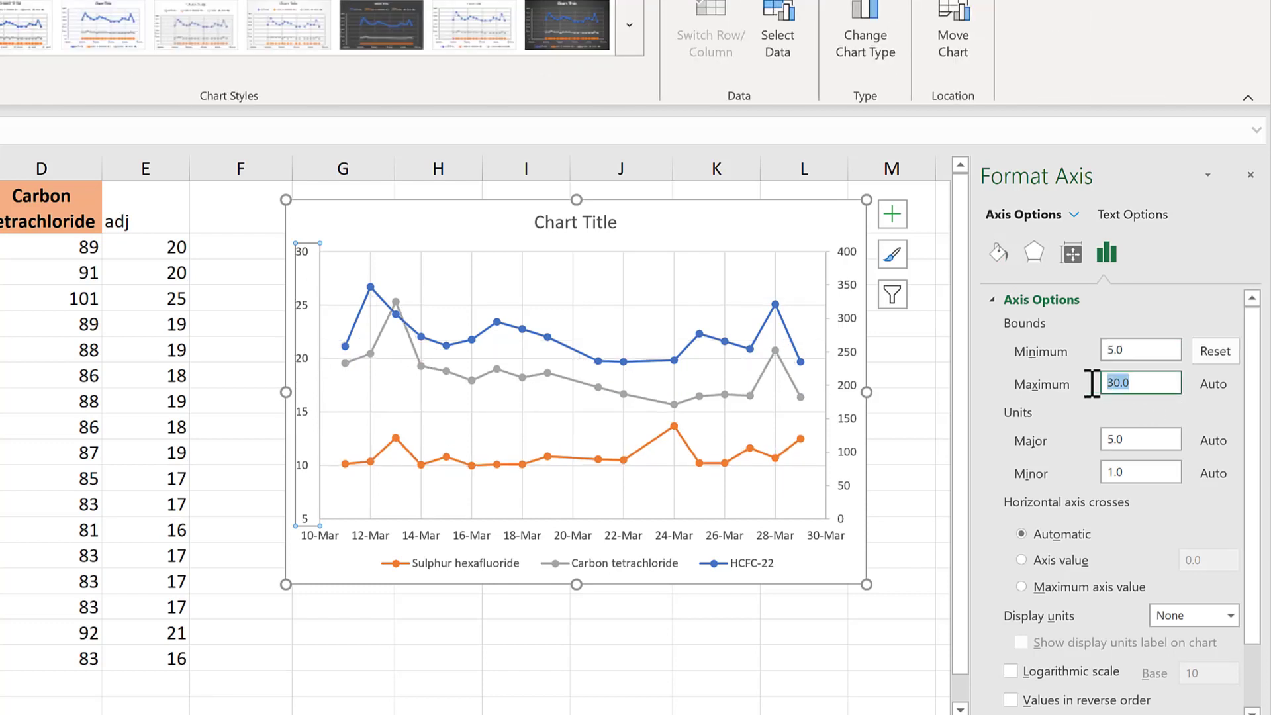
type("35")
key("Return")
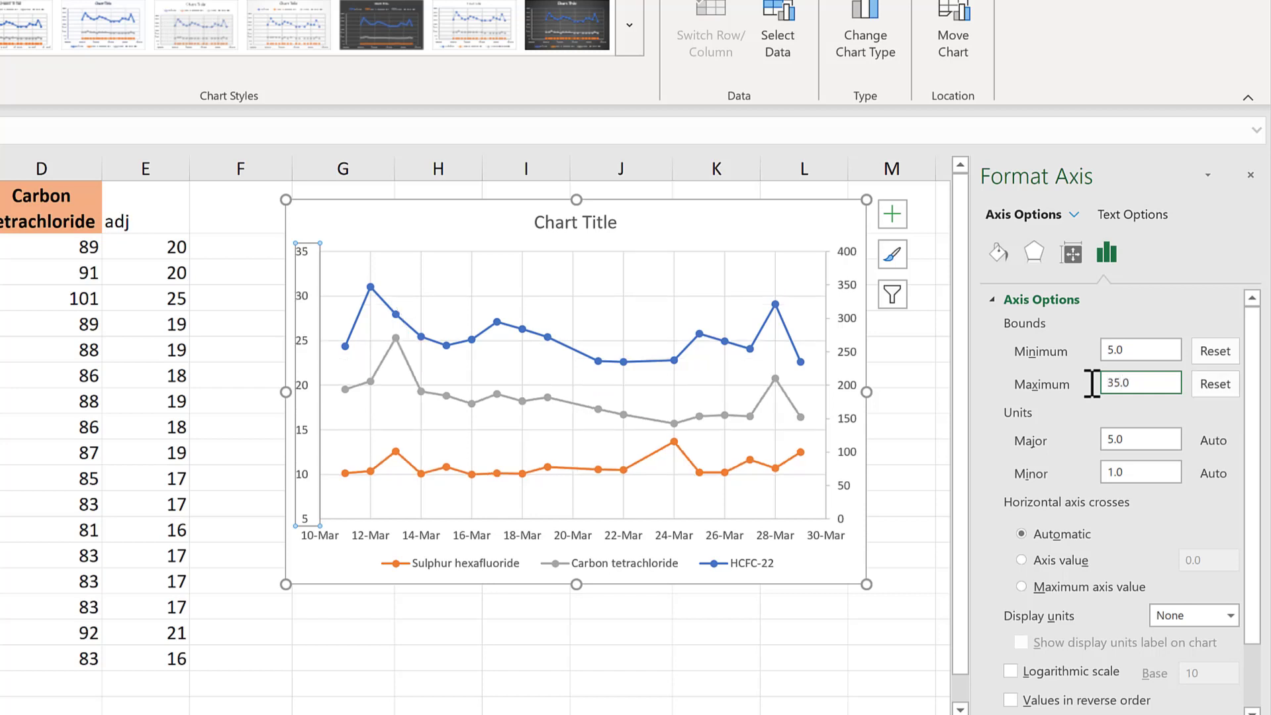
left_click(1250, 174)
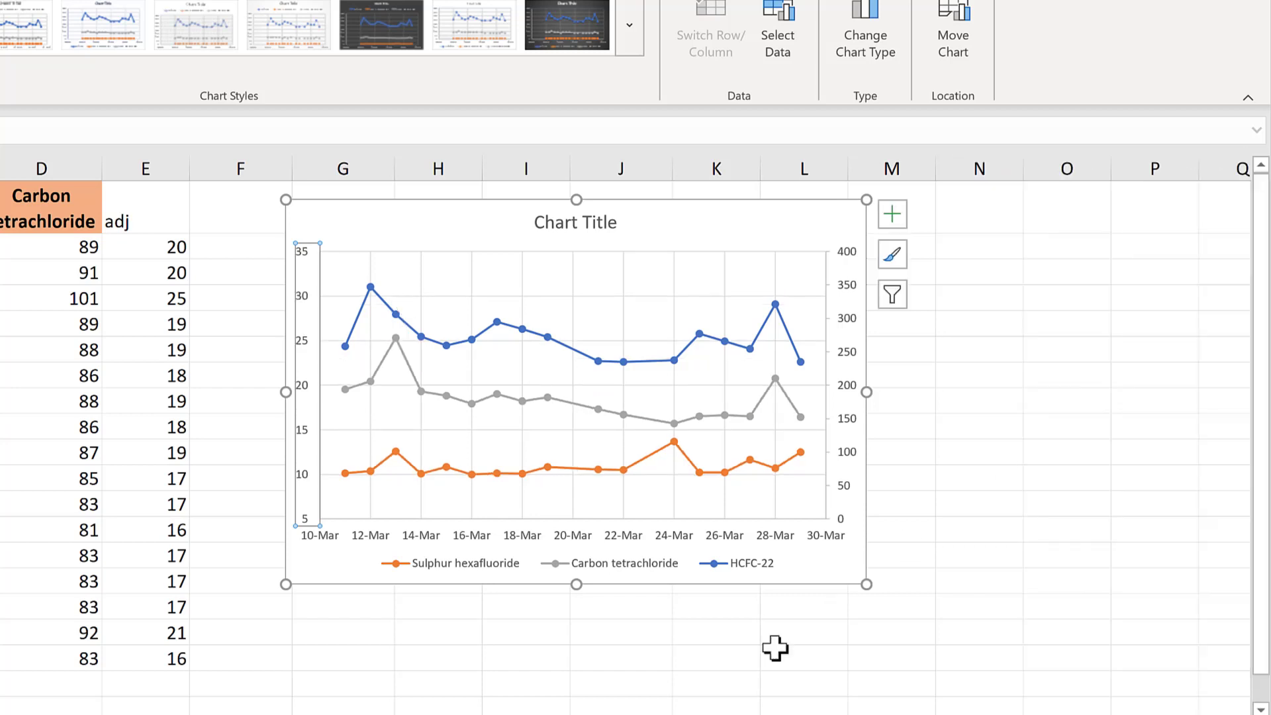
left_click(615, 665)
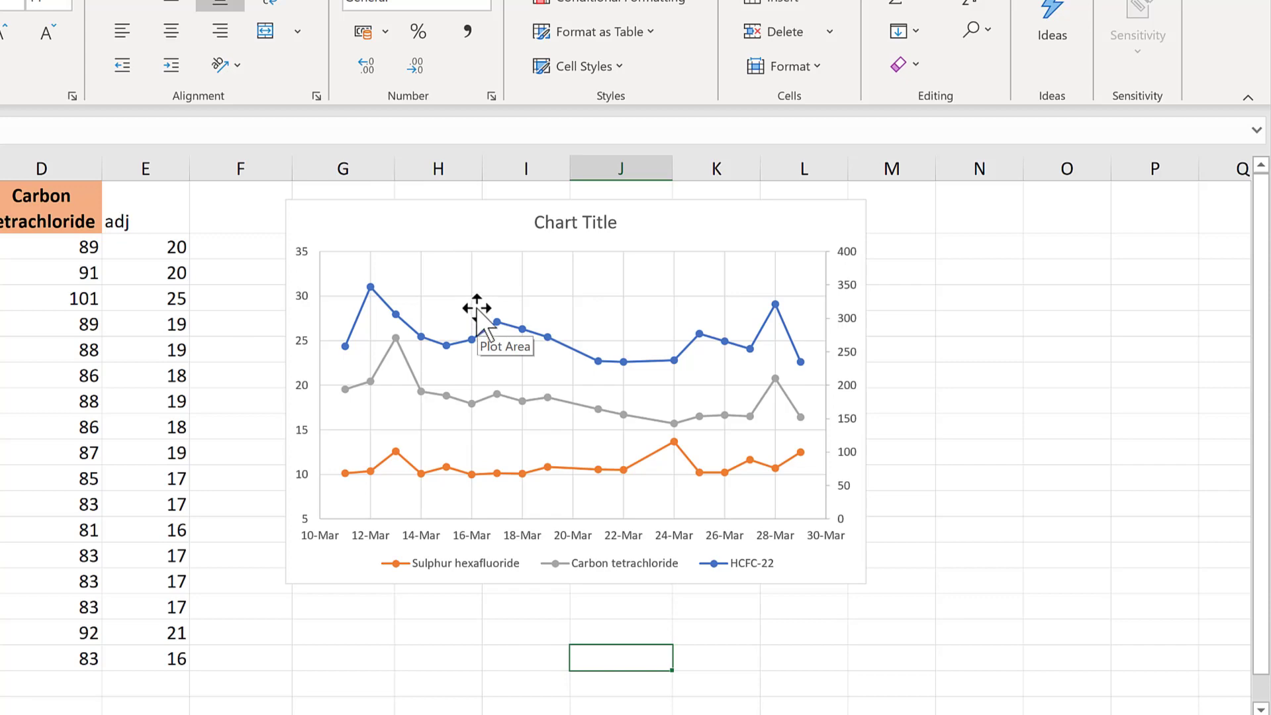
Add a '3rd x' heading in F1 with the date 10/03/2019 below it.
left_click_drag(404, 218, 640, 251)
left_click(261, 201)
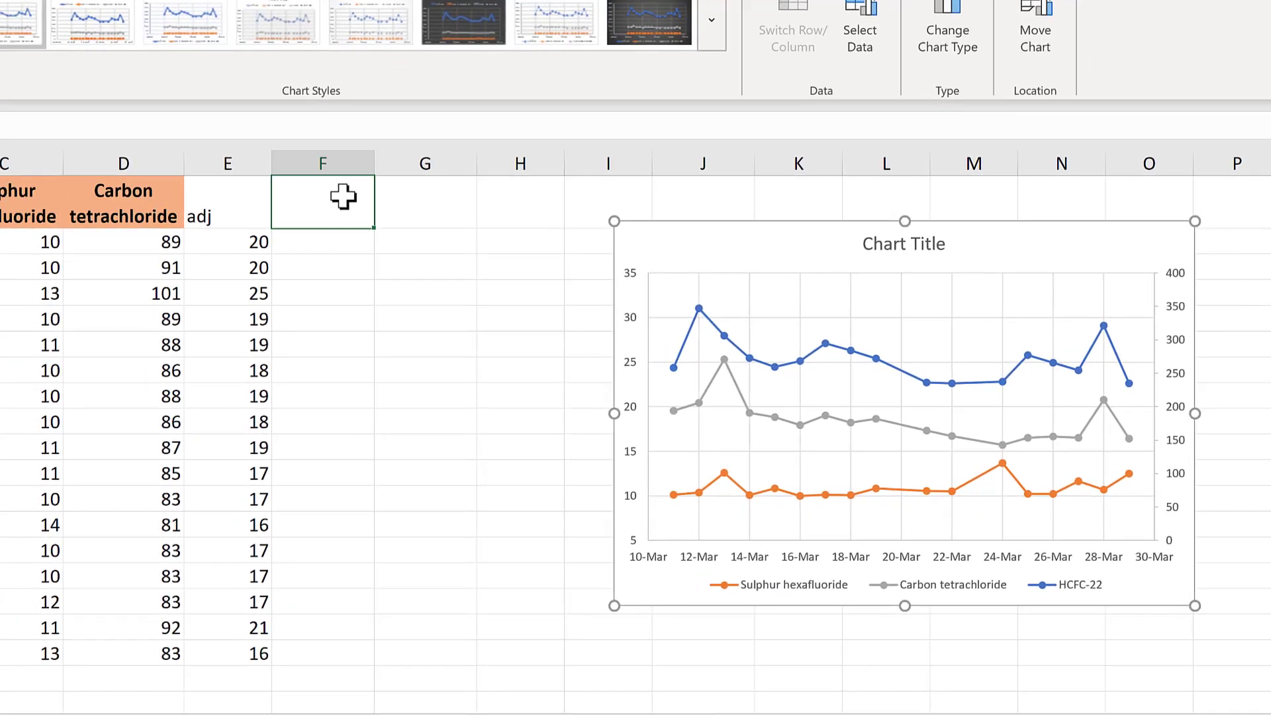
left_click(343, 197)
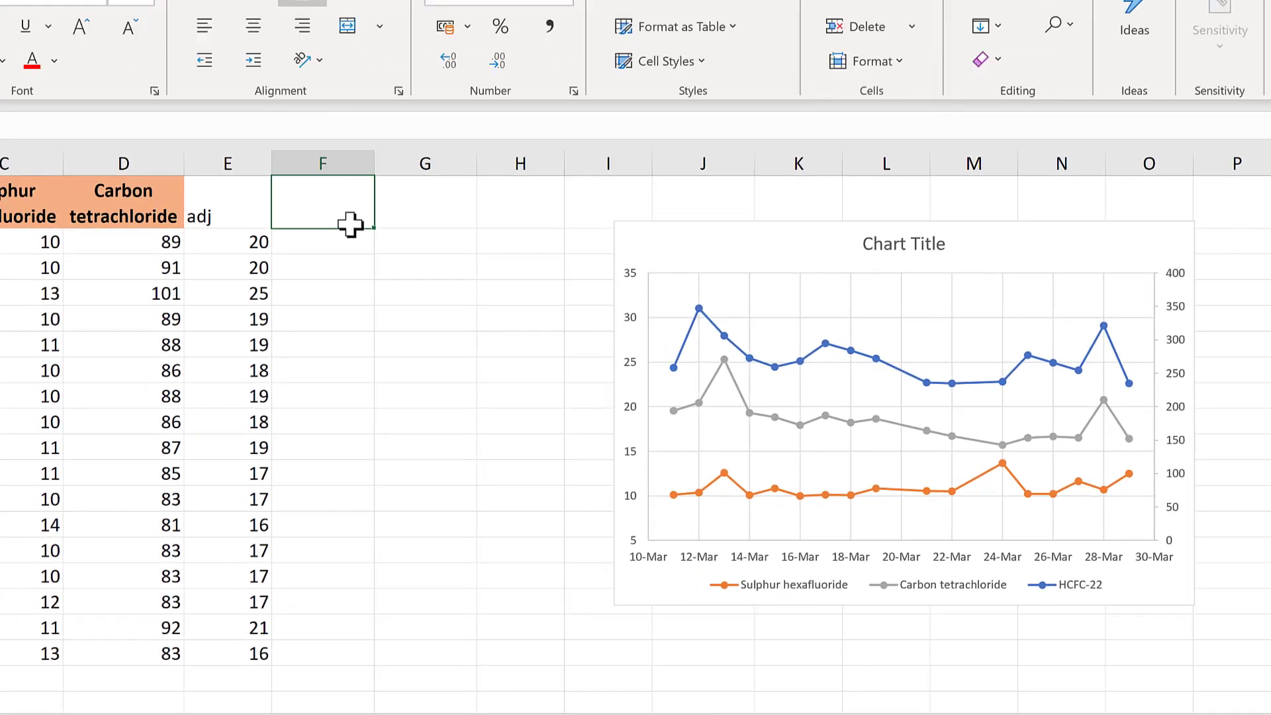
type("3rd")
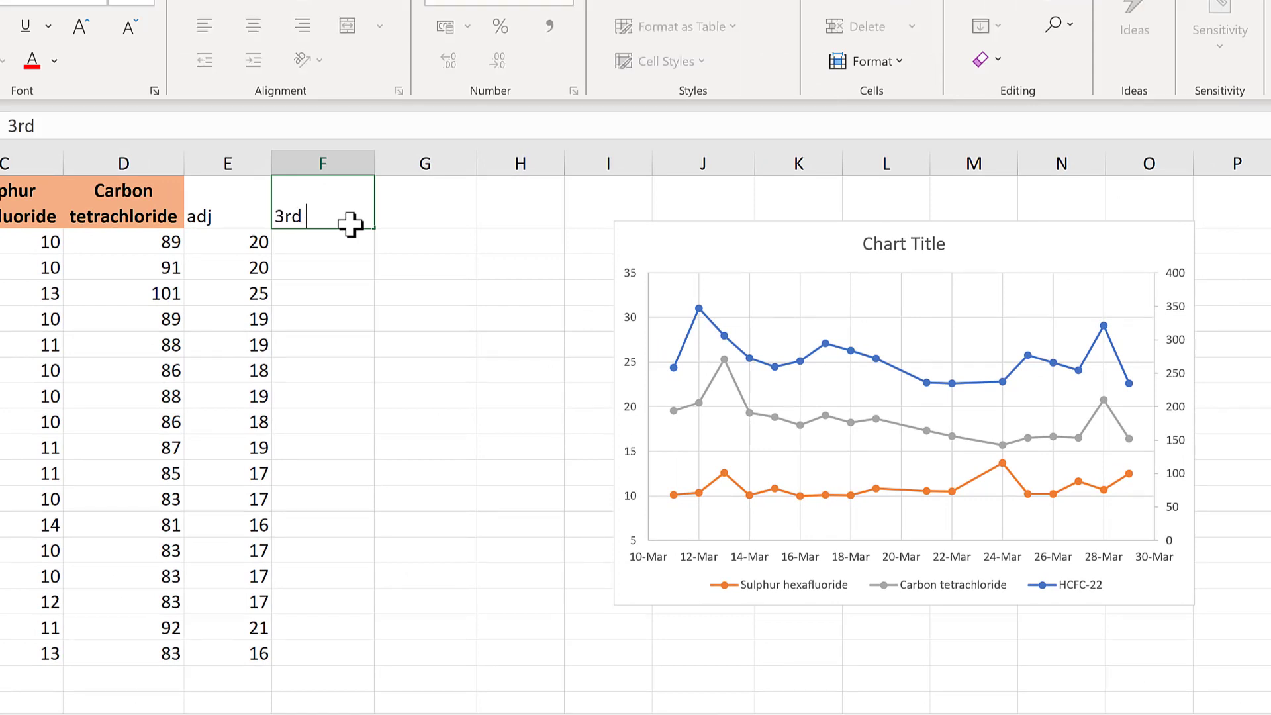
type(" x")
key("Return")
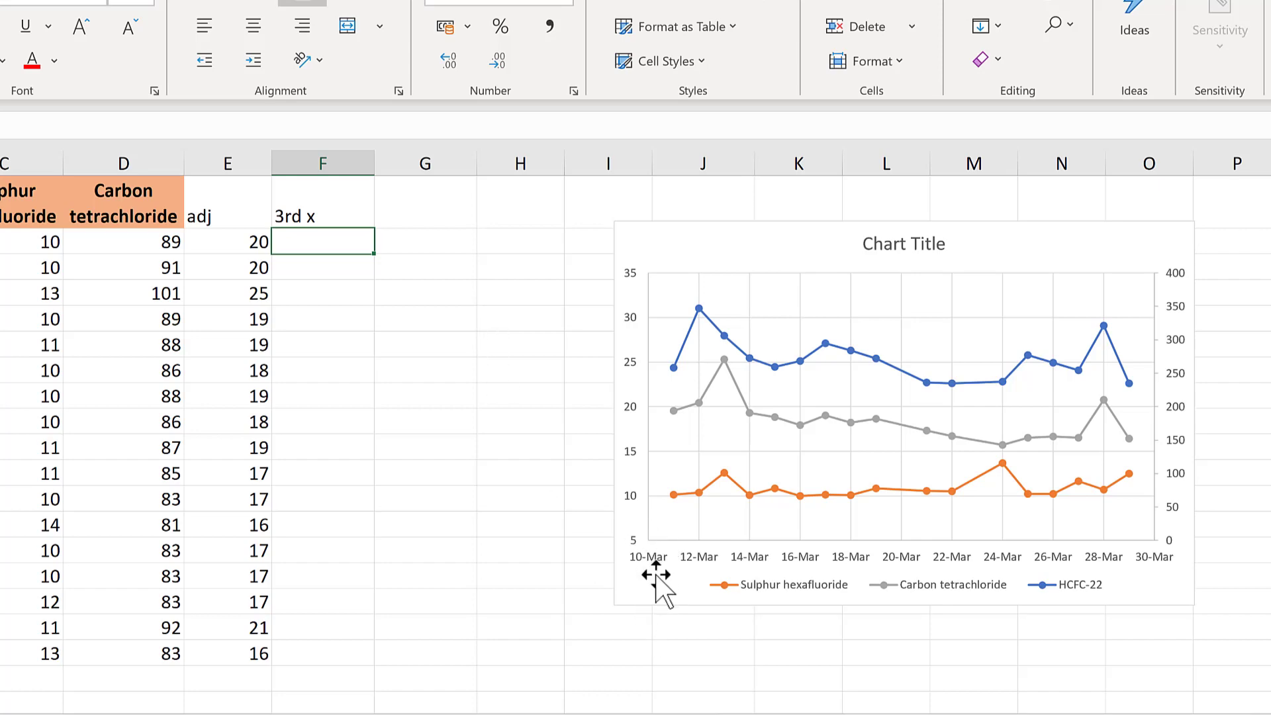
type("0/0")
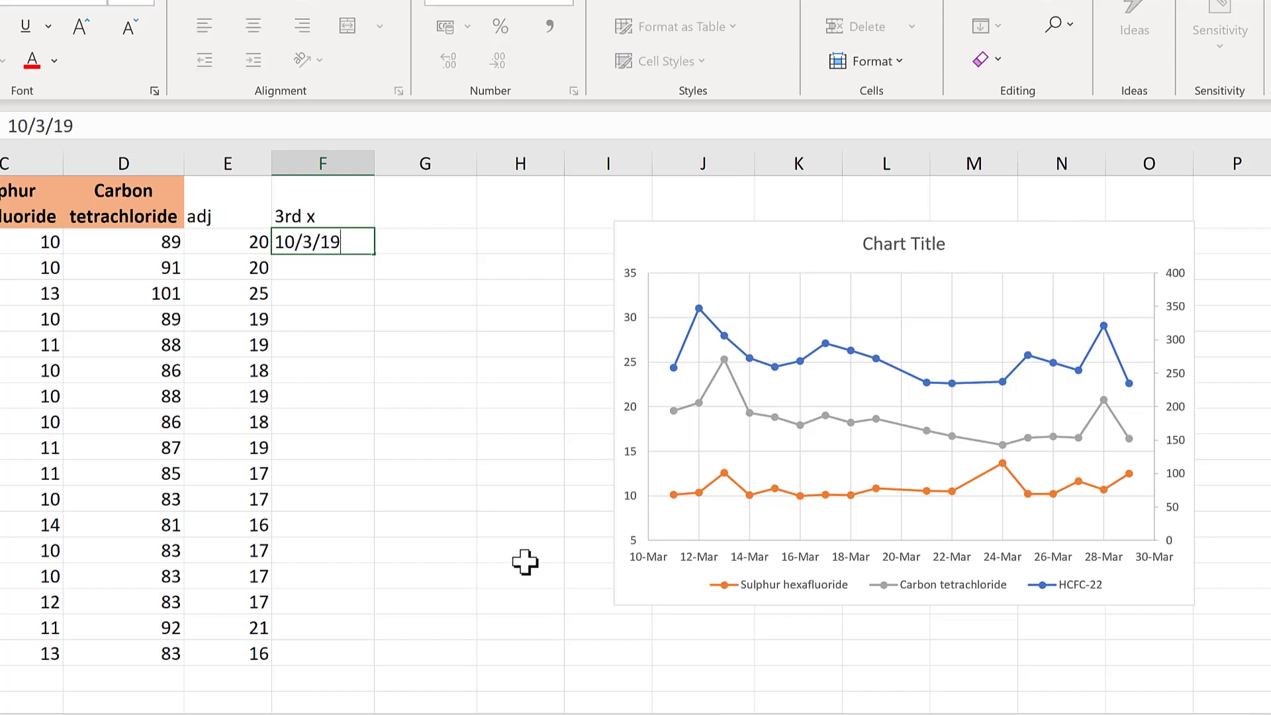
type("3/2019")
key("Return")
Add a '3rd y' column counting from 5 to 35 in steps of 5.
left_click(446, 214)
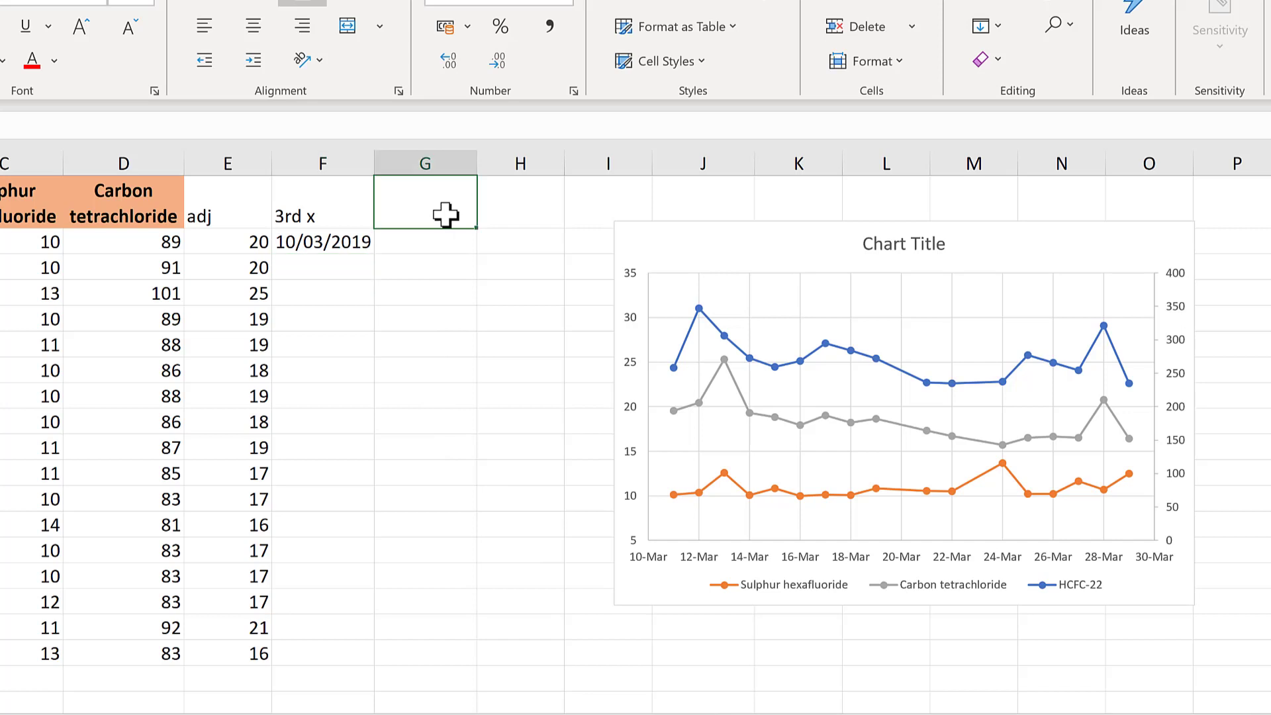
type("3rd")
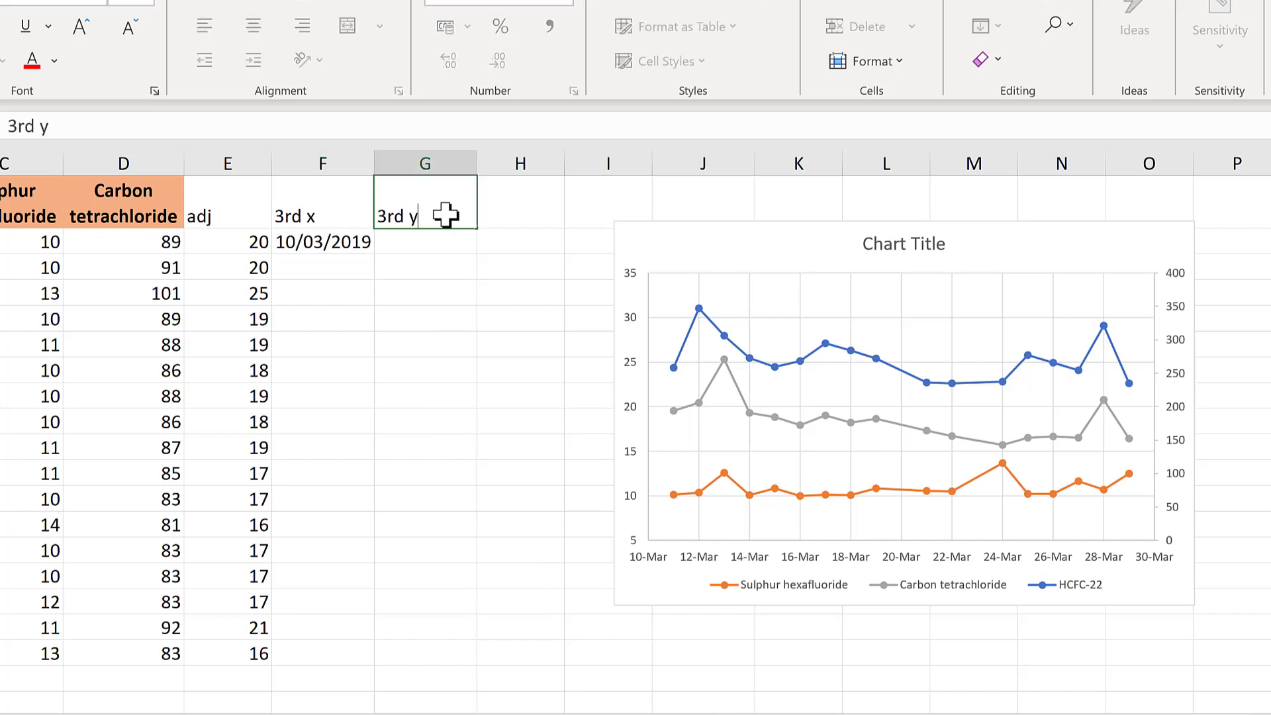
type(" y")
key("Return")
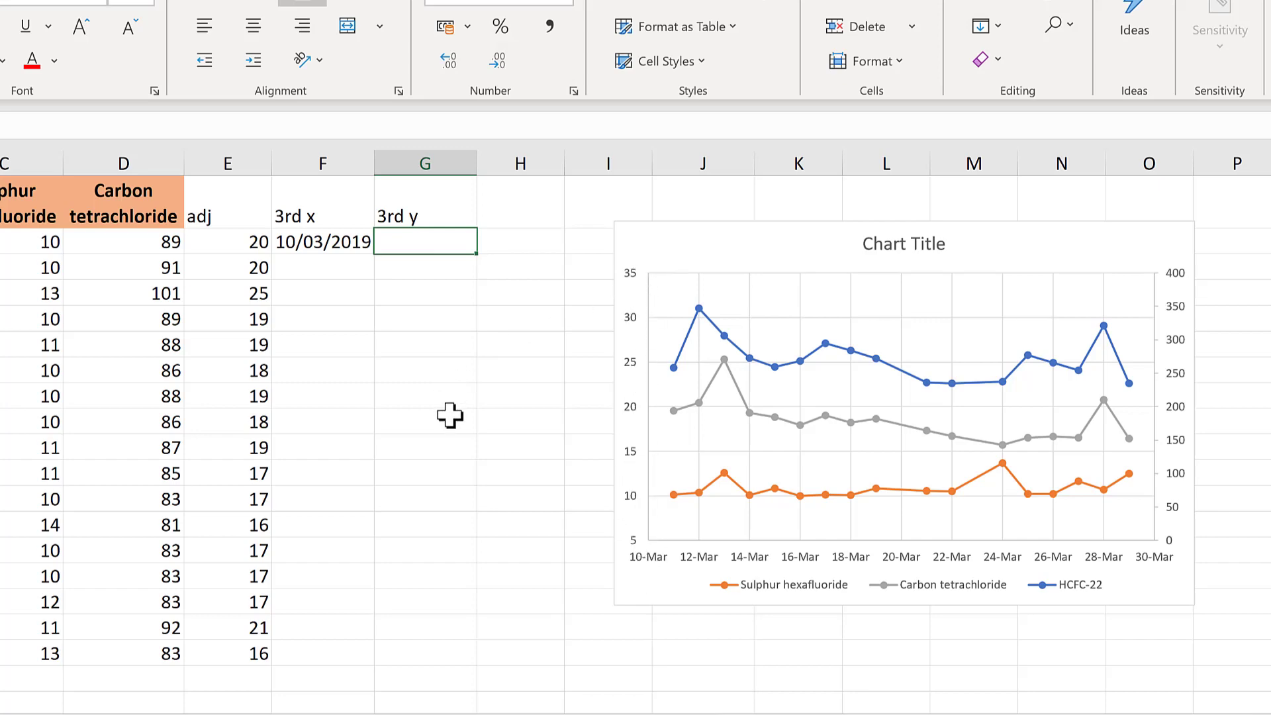
type("5")
key("Return")
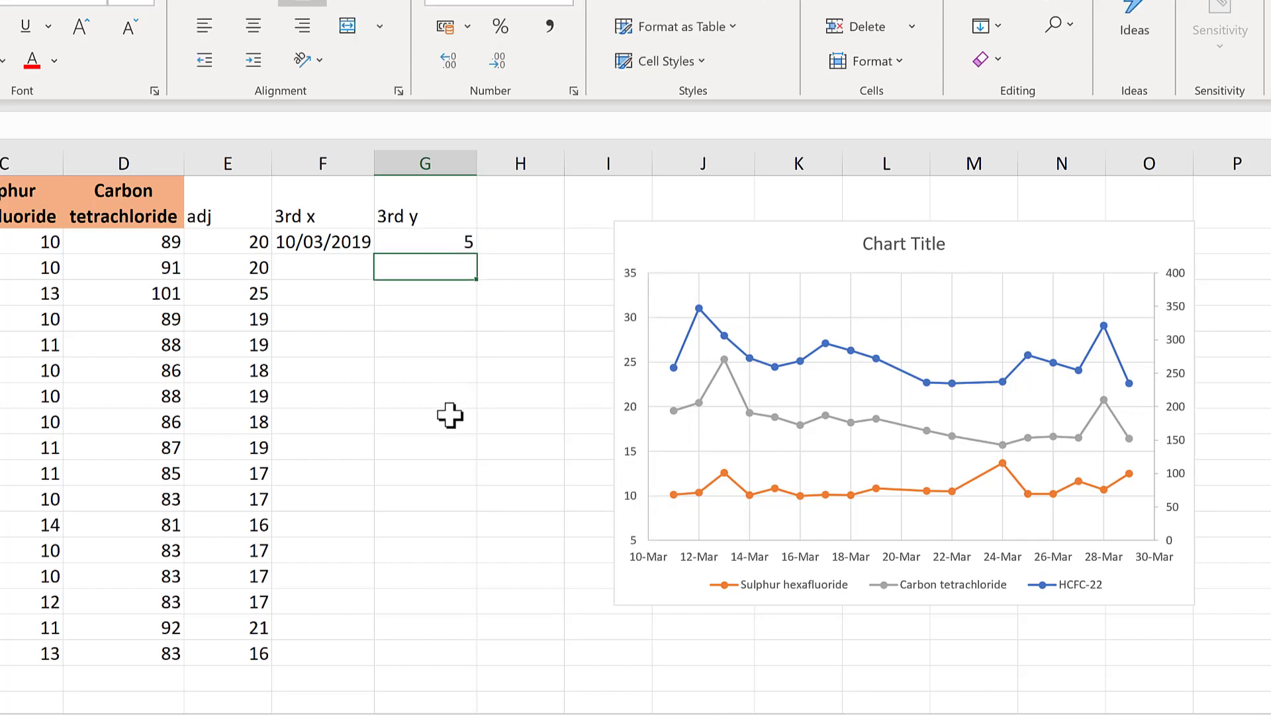
type("10")
key("Return")
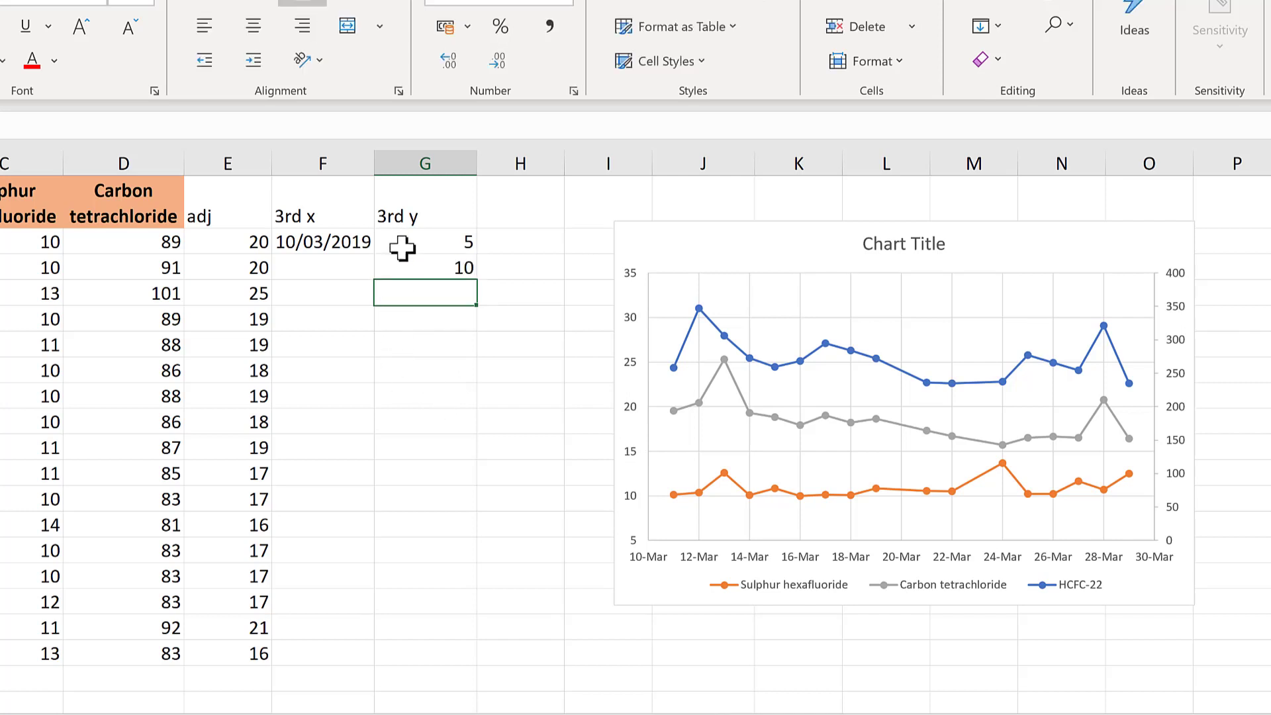
left_click_drag(410, 241, 464, 268)
left_click_drag(473, 363, 469, 405)
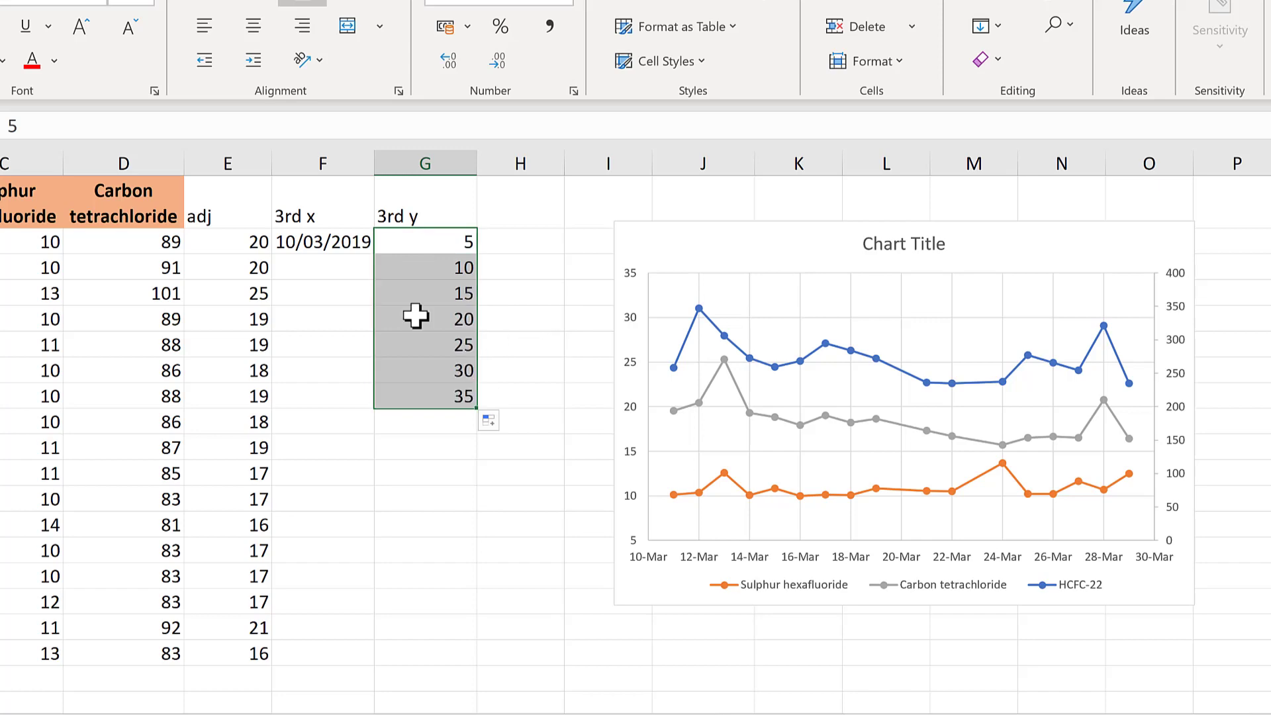
Copy the 10/03/2019 date down through F2:F8.
left_click(335, 245)
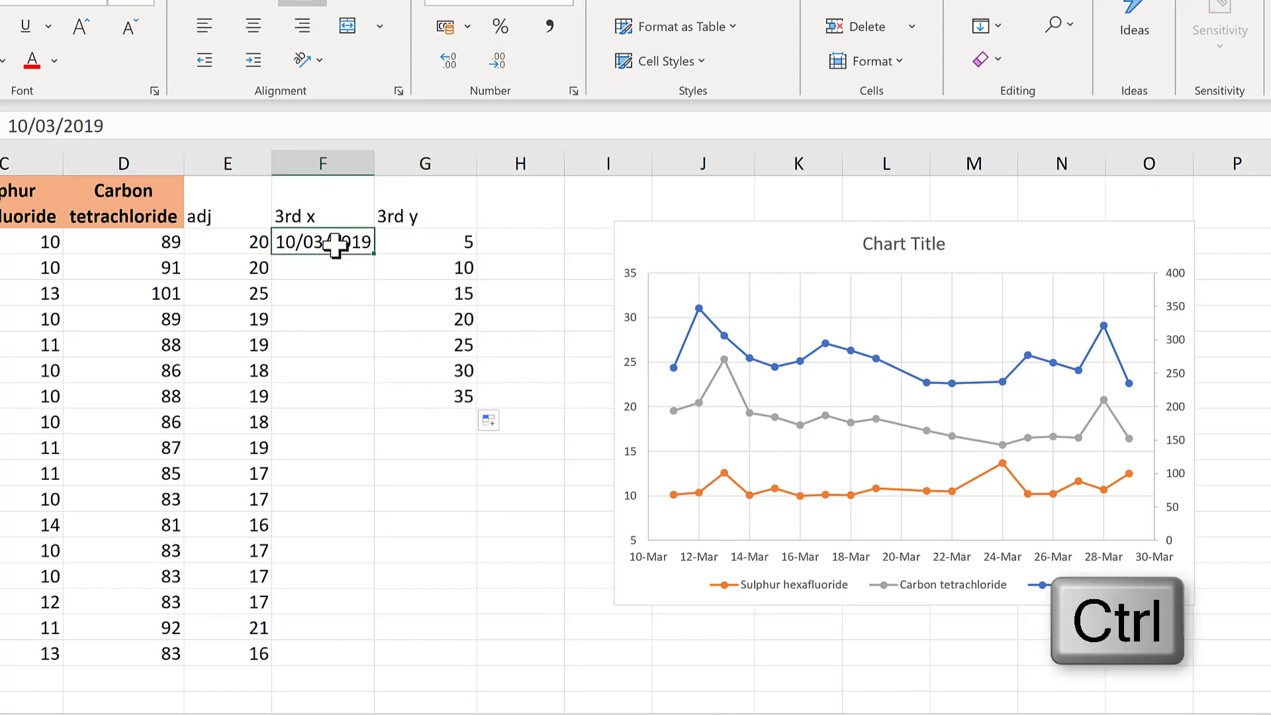
left_click_drag(368, 254, 389, 378)
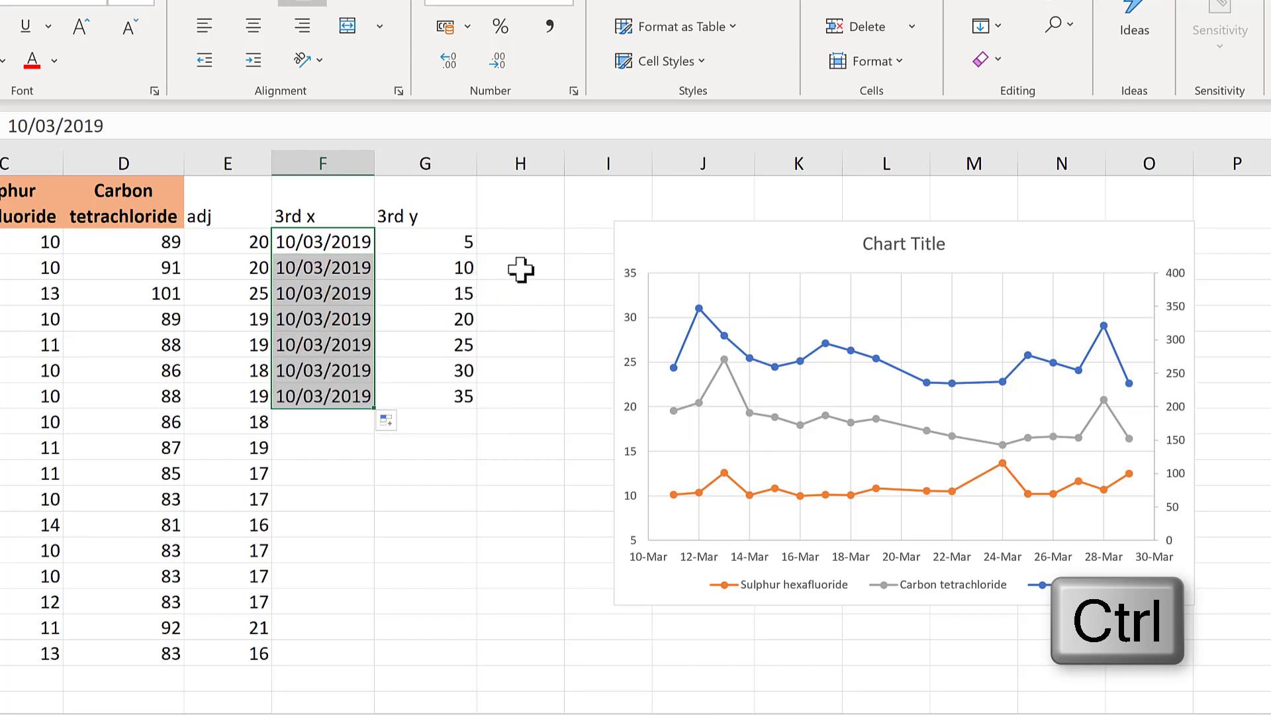
left_click(520, 245)
Start a new chart series named after the '3rd x' heading in F1.
left_click(672, 241)
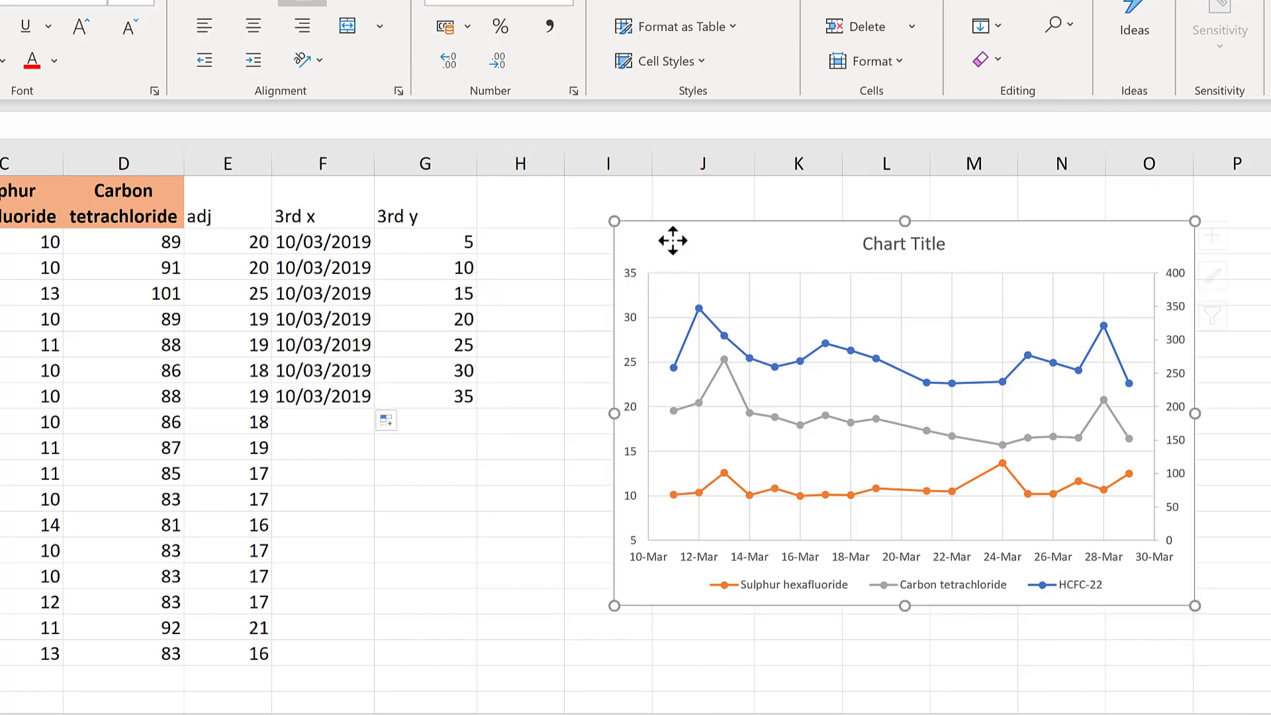
right_click(672, 241)
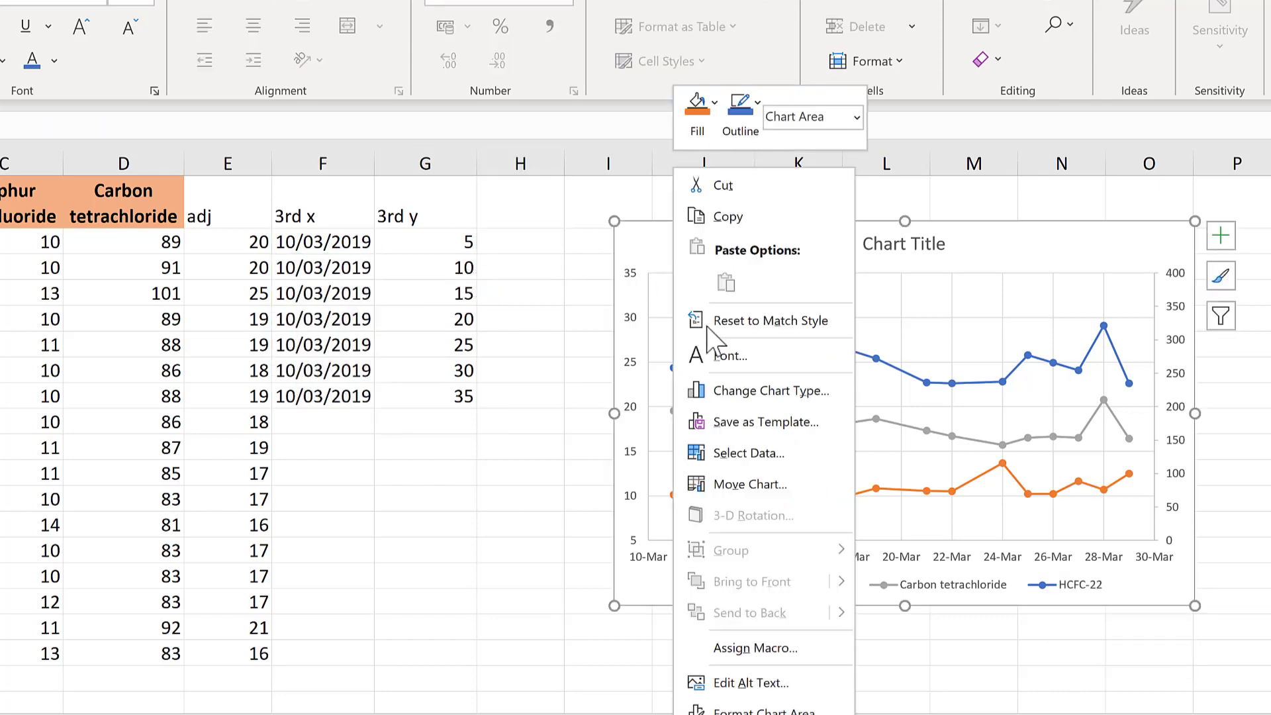
left_click(753, 451)
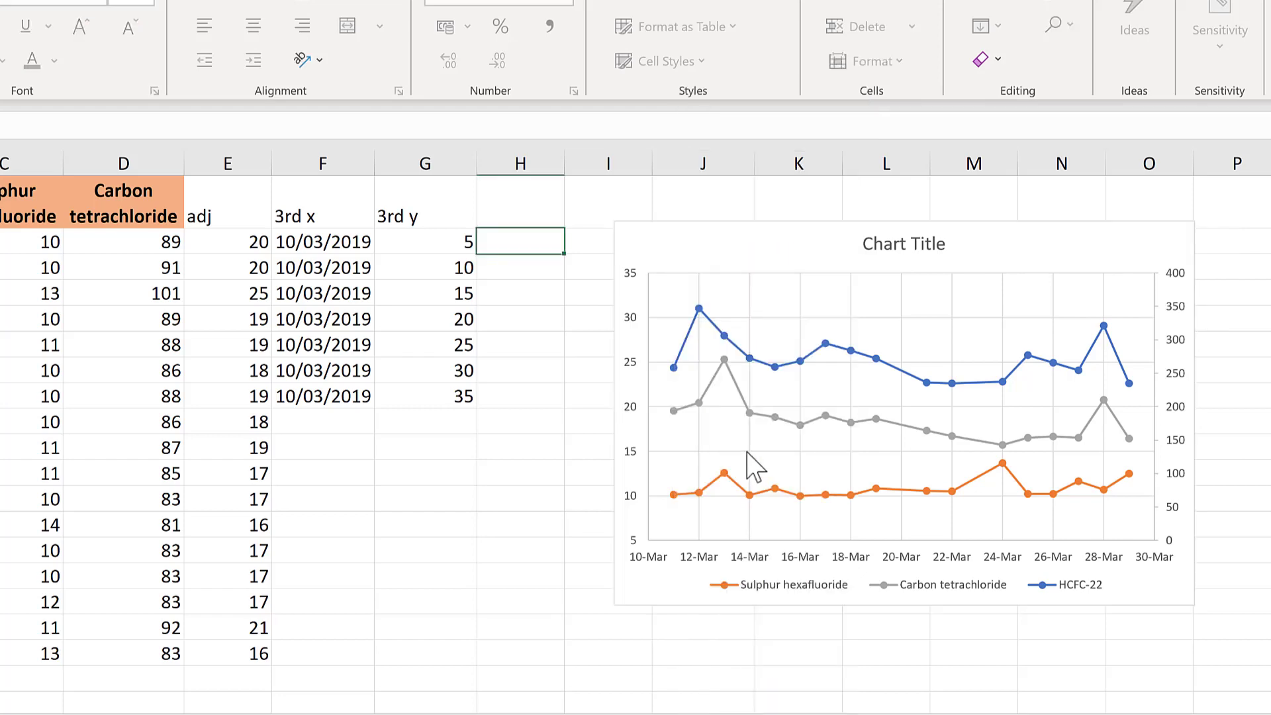
left_click(75, 415)
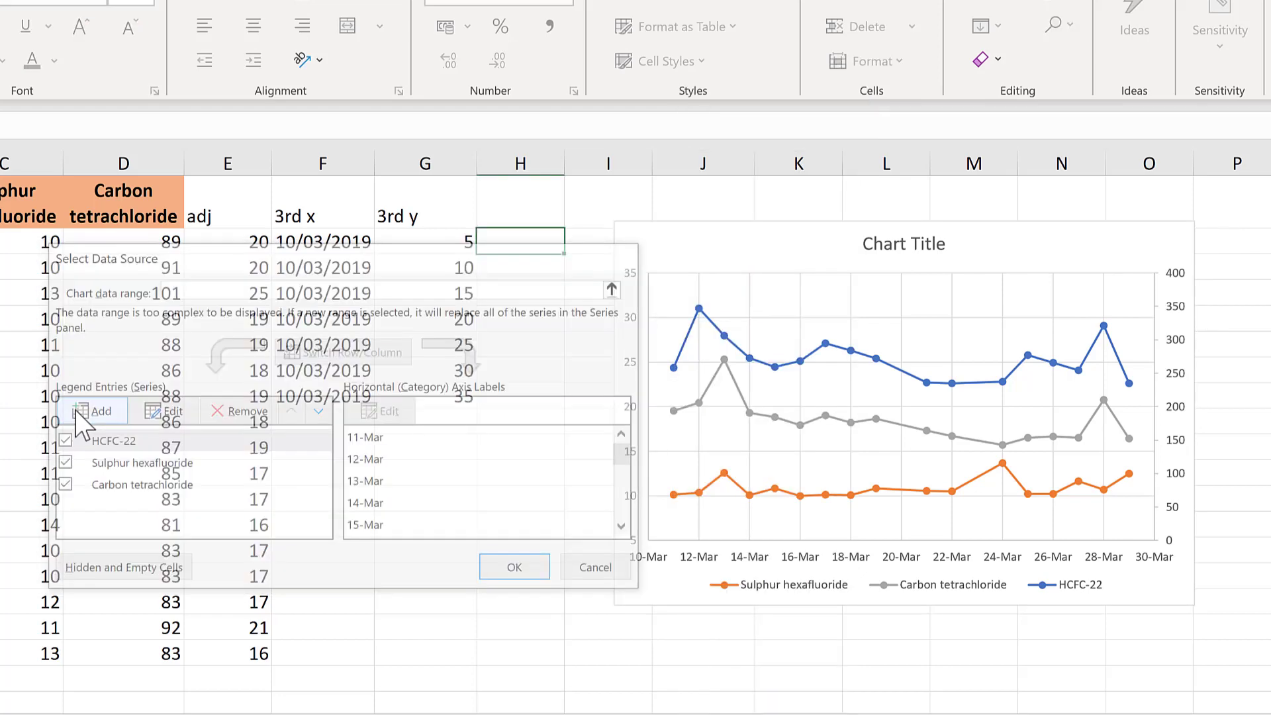
left_click(344, 219)
Set the new series' X values to F2:F8 and Y values to G2:G8.
left_click(390, 421)
left_click_drag(313, 241, 318, 398)
key("Return")
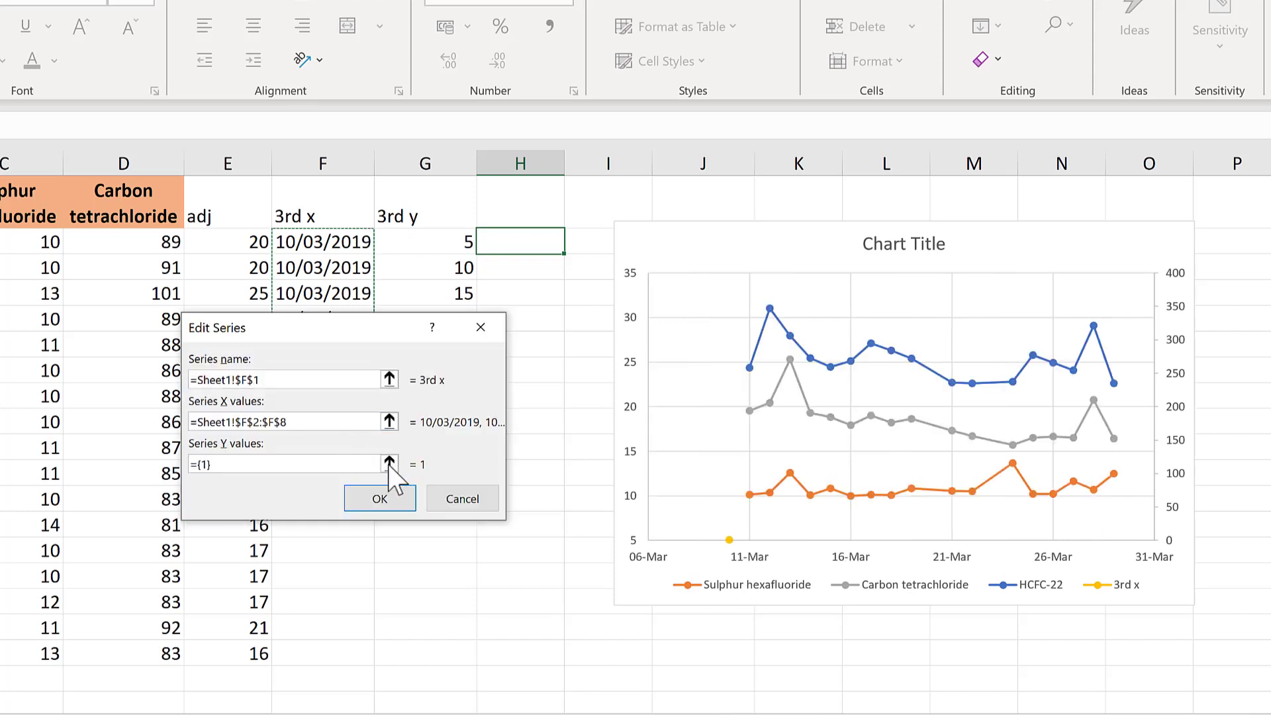
left_click(389, 464)
left_click_drag(420, 245, 417, 400)
key("Return")
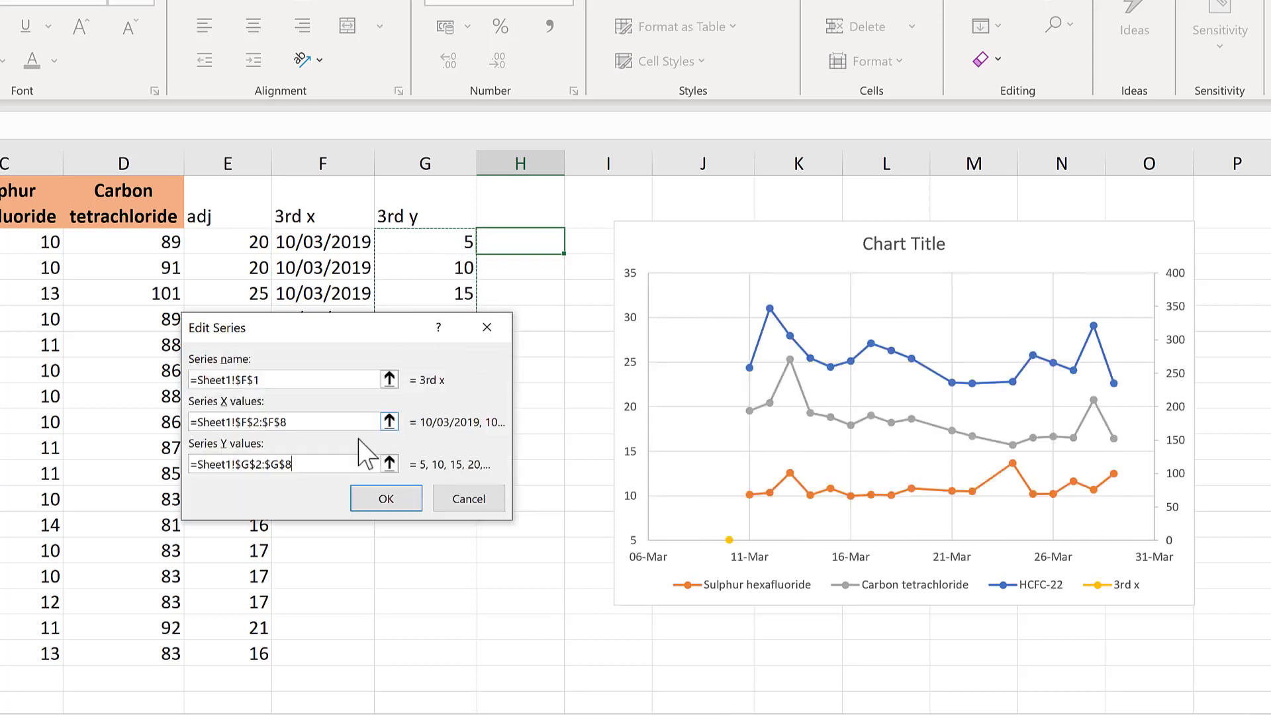
left_click(389, 510)
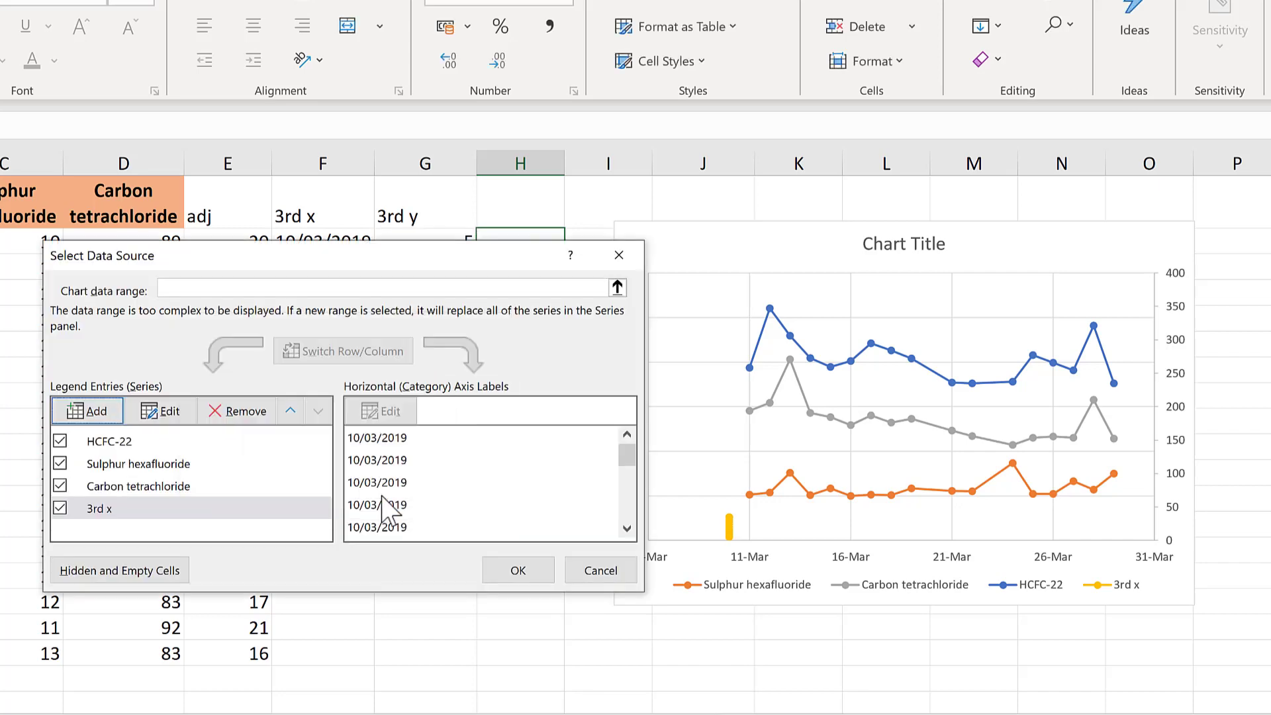
left_click(516, 571)
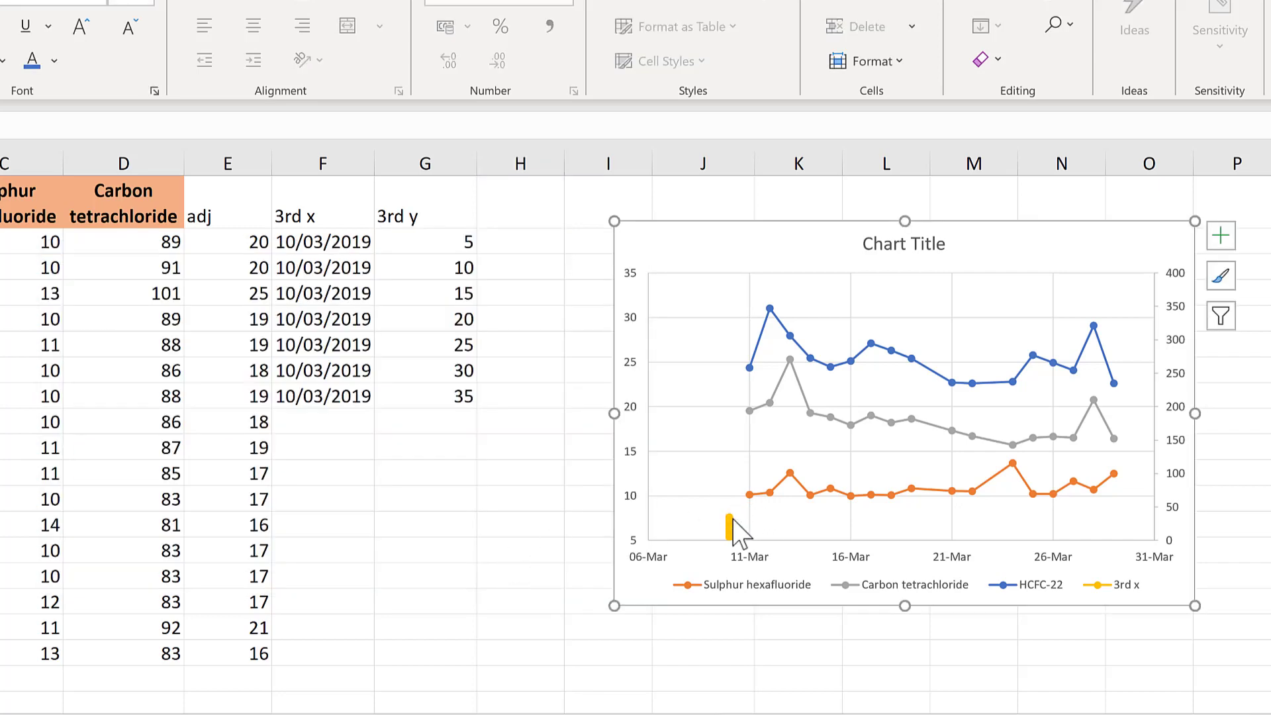
left_click(707, 523)
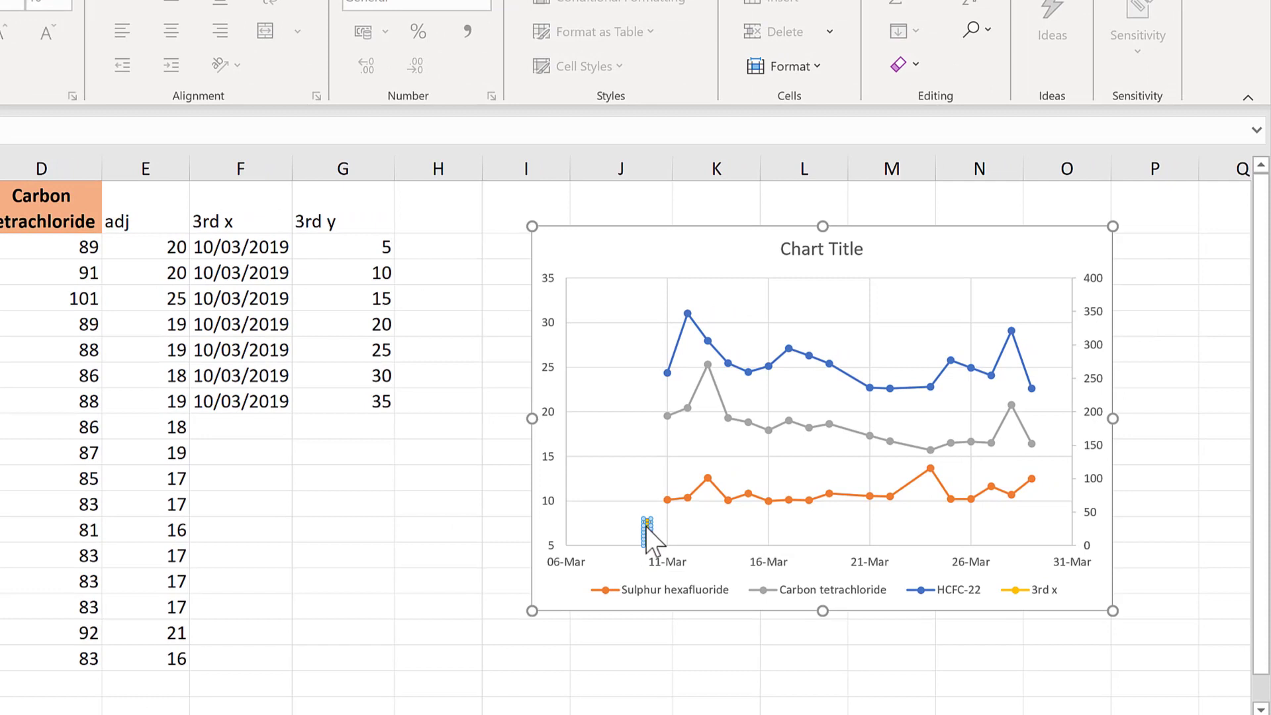
Put the 3rd x series on the primary axis and add 5–35 data labels positioned left.
double_click(646, 526)
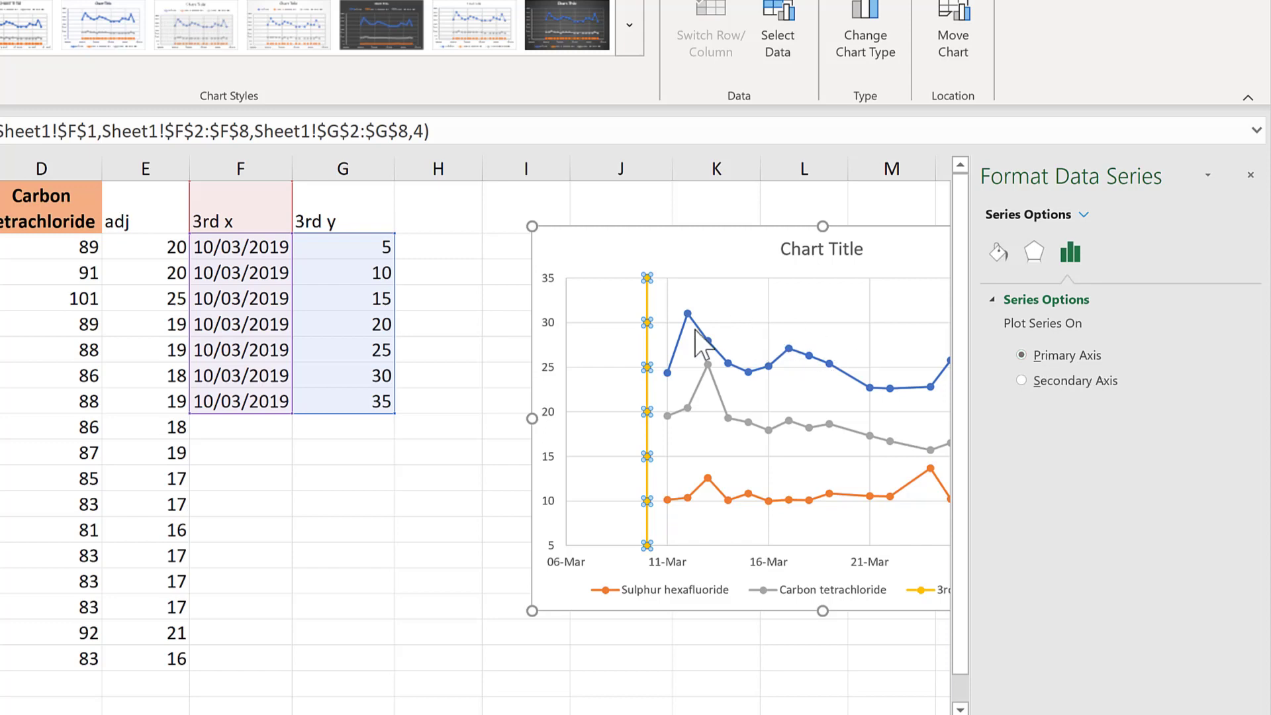
right_click(648, 325)
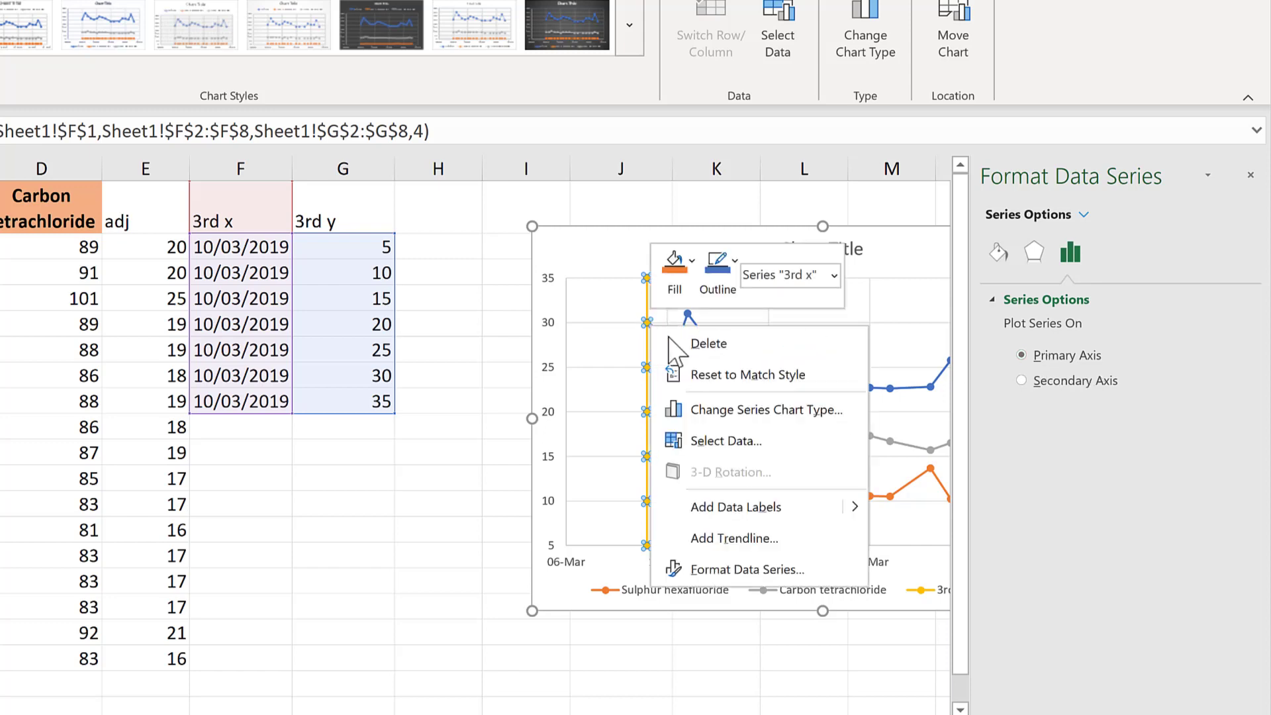
left_click(733, 506)
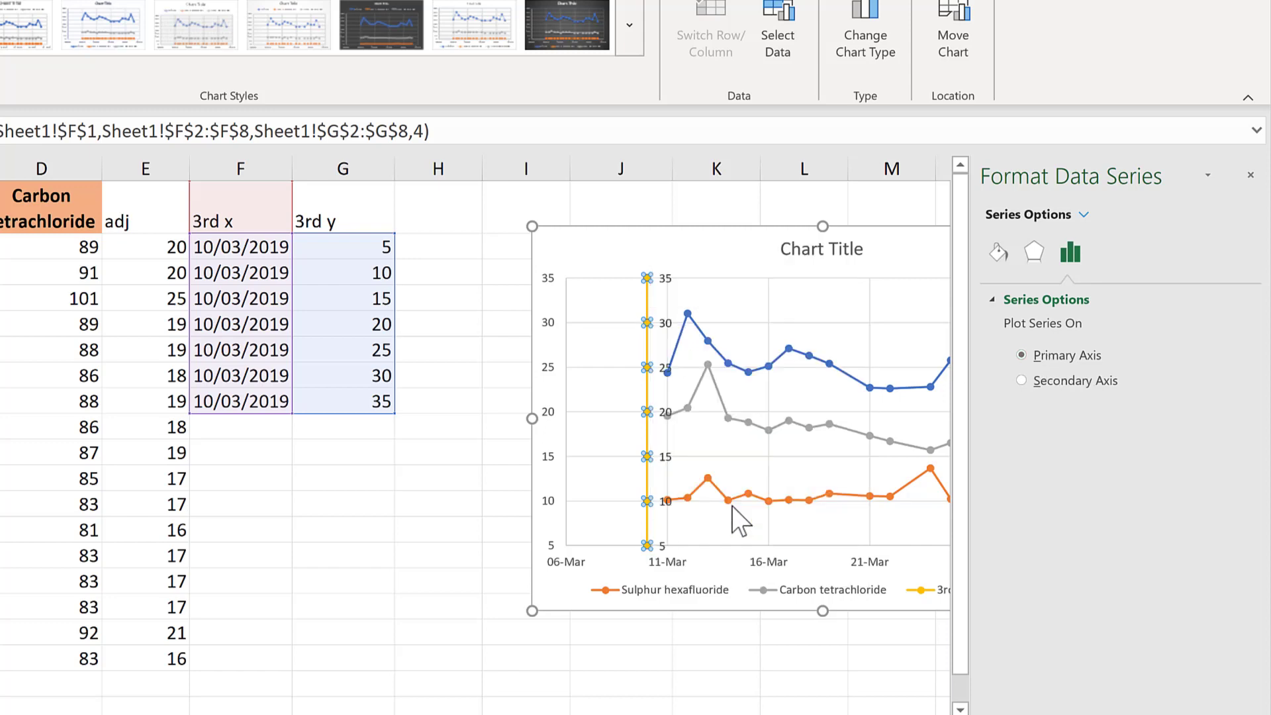
left_click(661, 278)
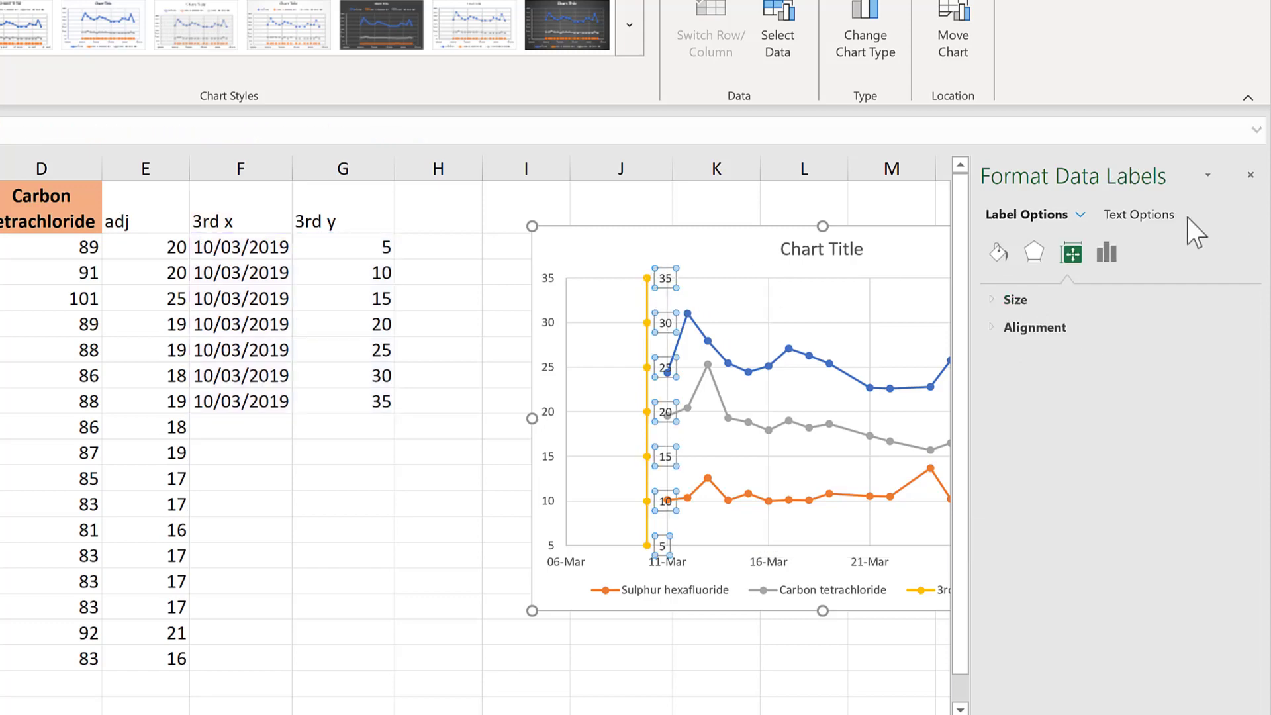
left_click(1107, 252)
scroll(1154, 368, "down", 1)
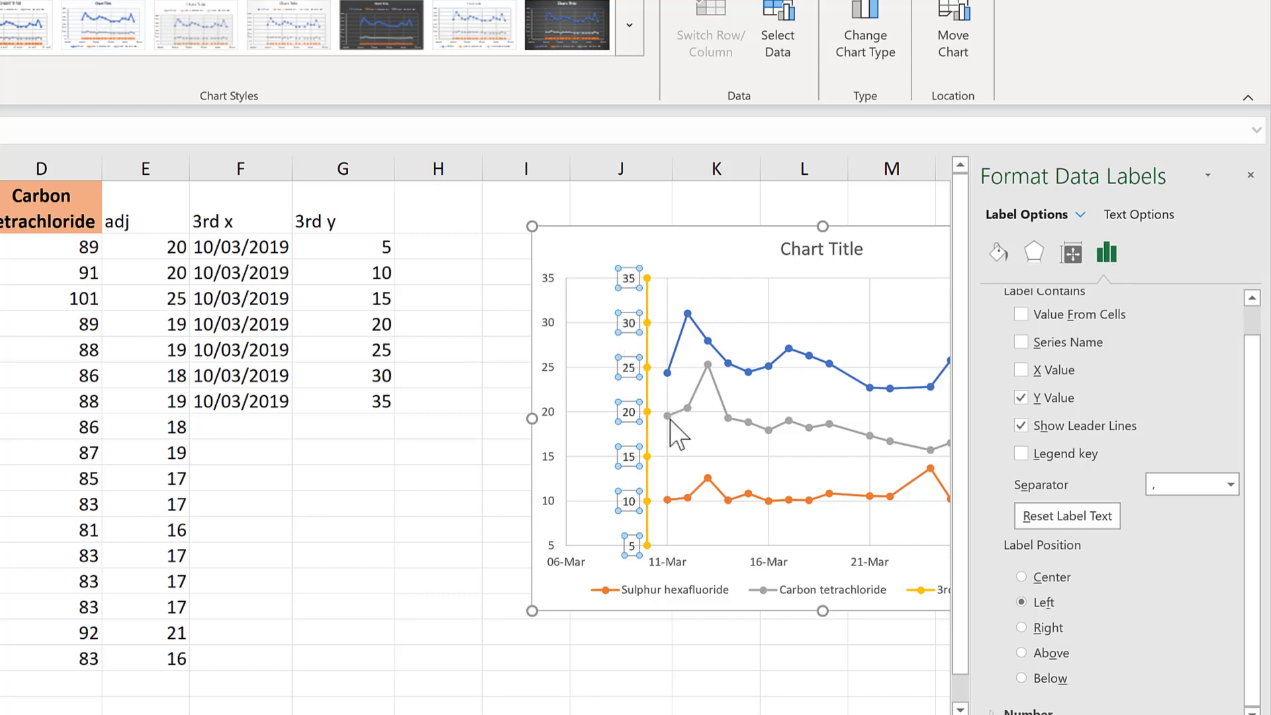
Re-edit and confirm the adj formula in E2.
left_click(445, 444)
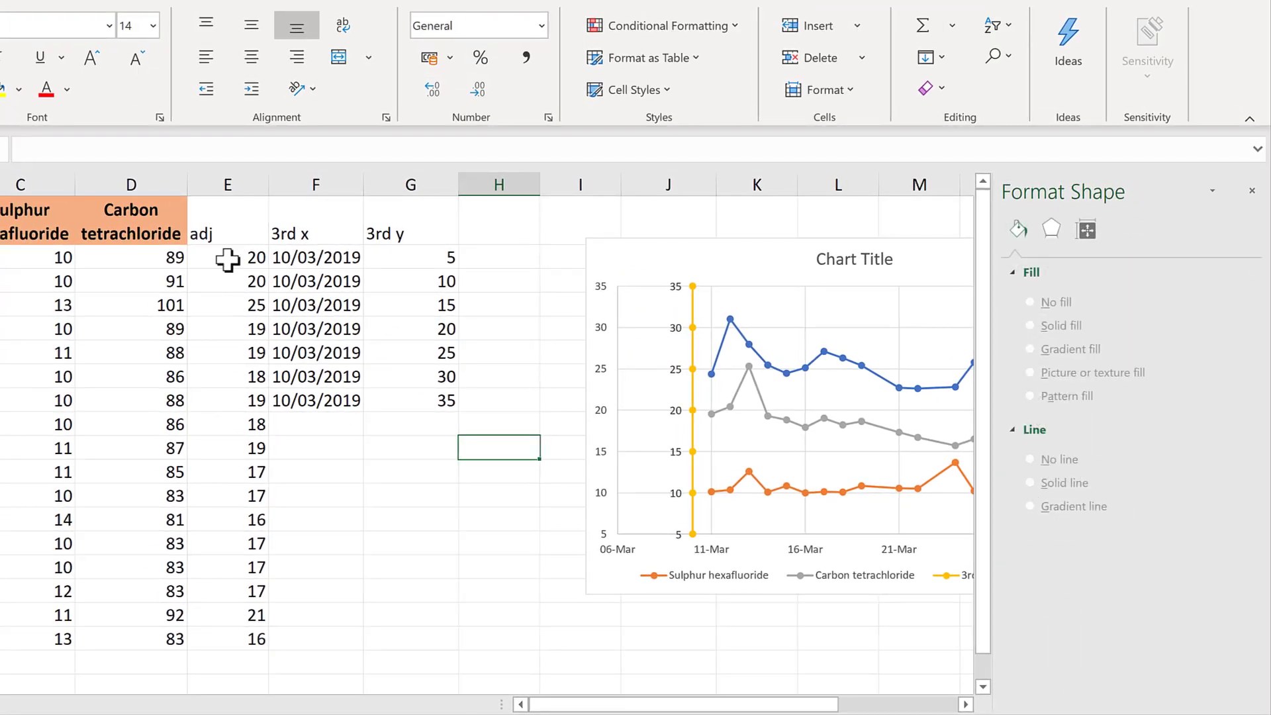
left_click(227, 259)
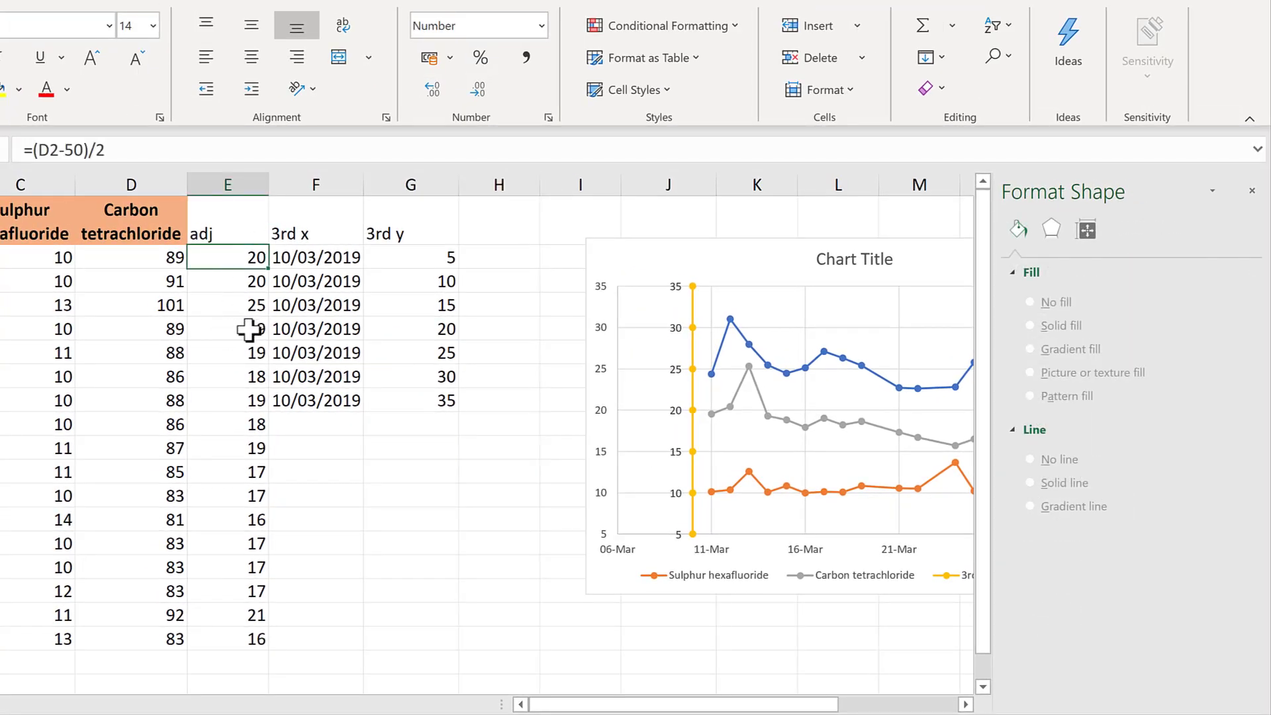
key("F2")
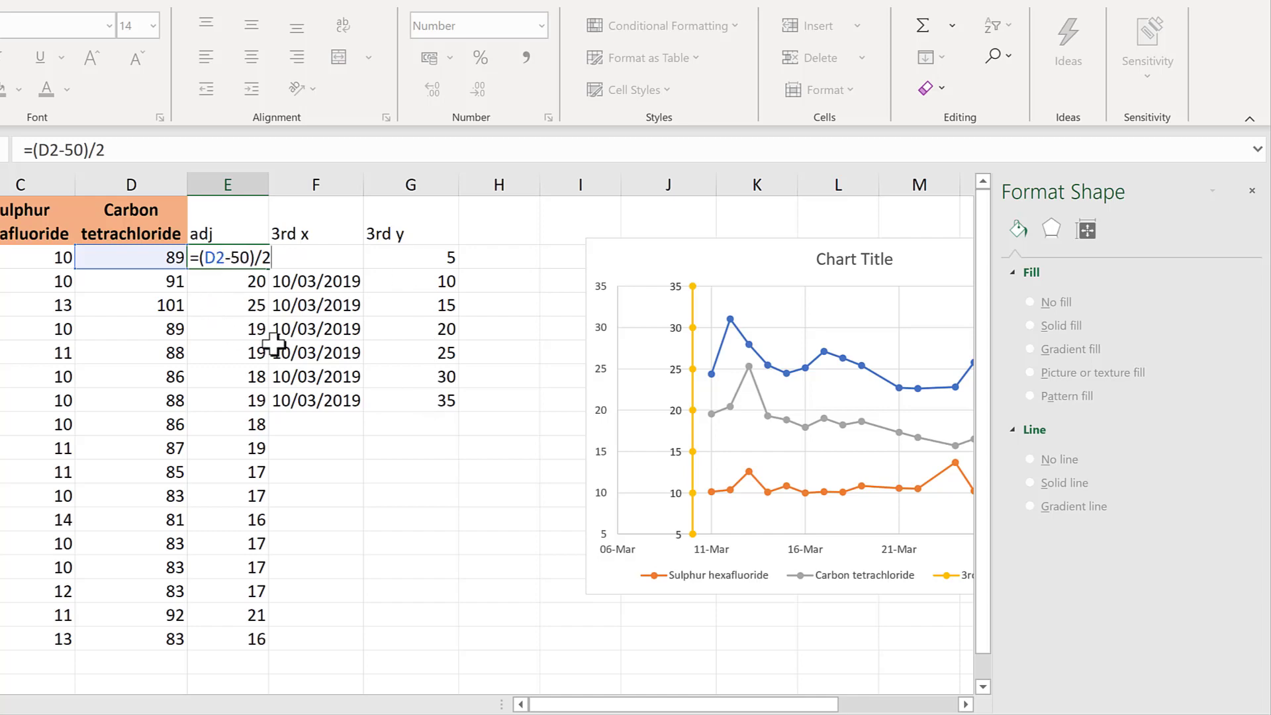
key("Return")
Enter =G2*2+50 in H2 and fill it down to H8, giving 60 to 120.
left_click(487, 257)
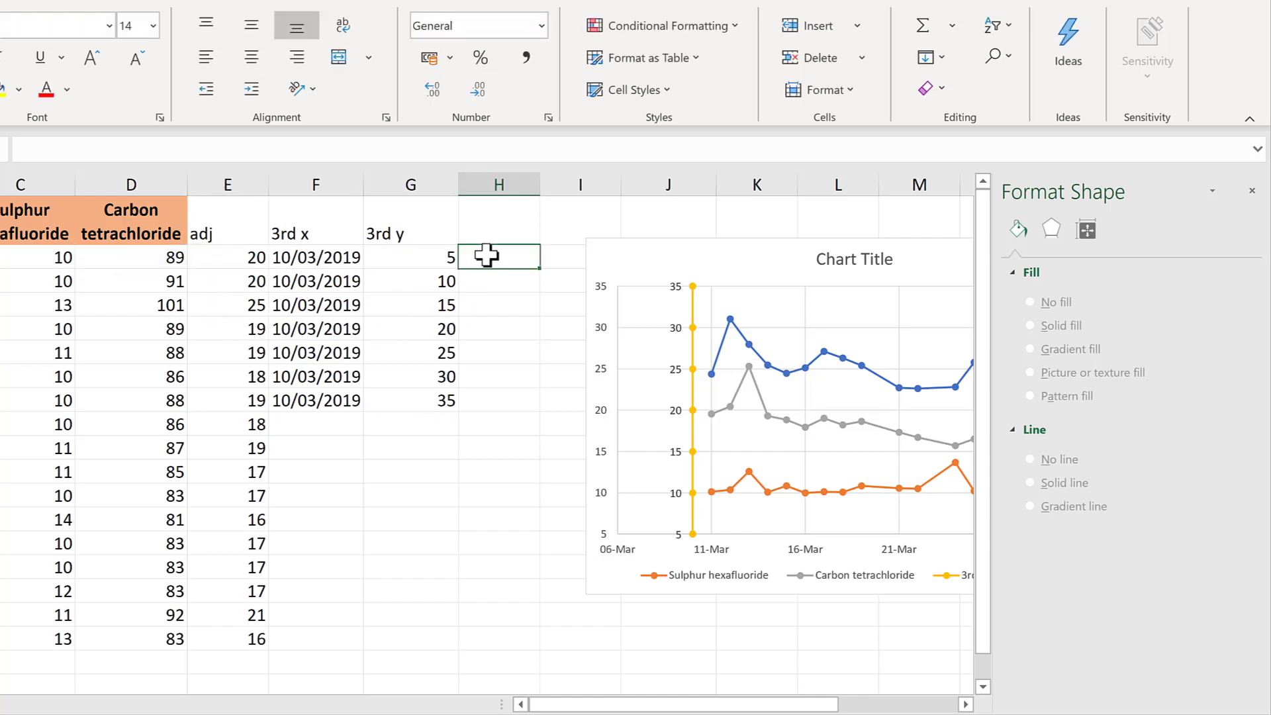
type("=")
left_click(428, 260)
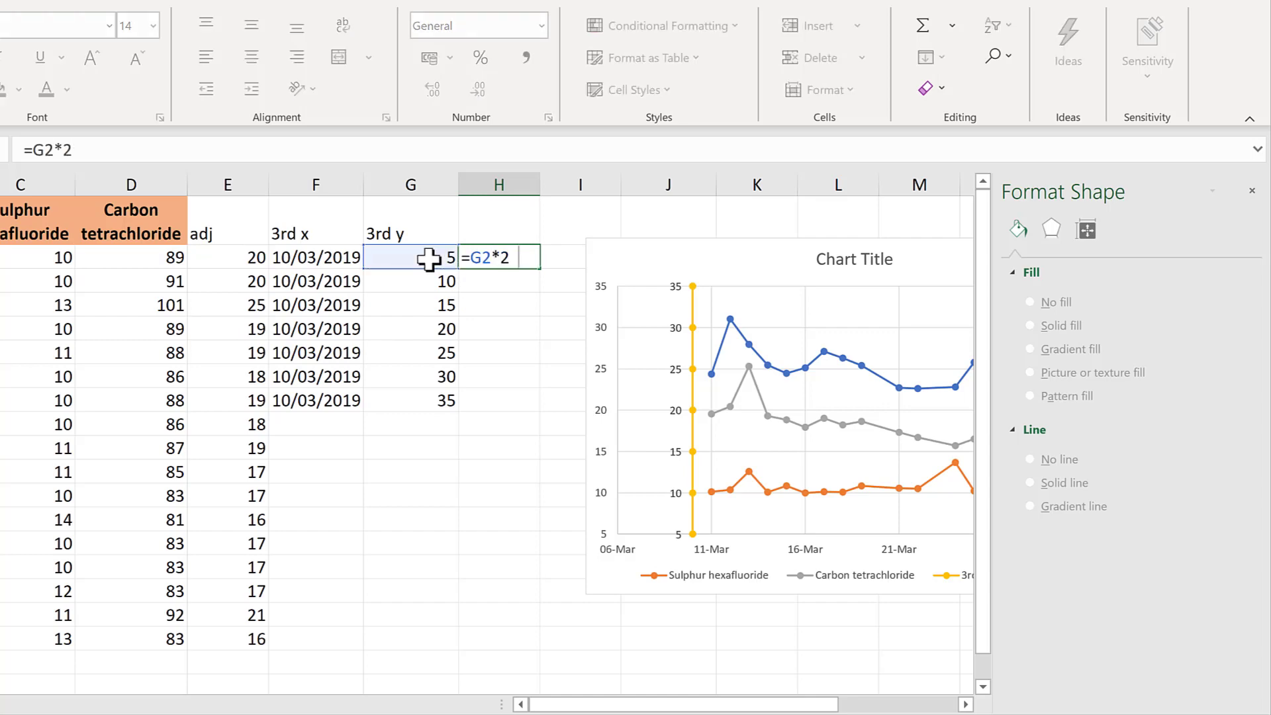
type("*2+50")
key("Return")
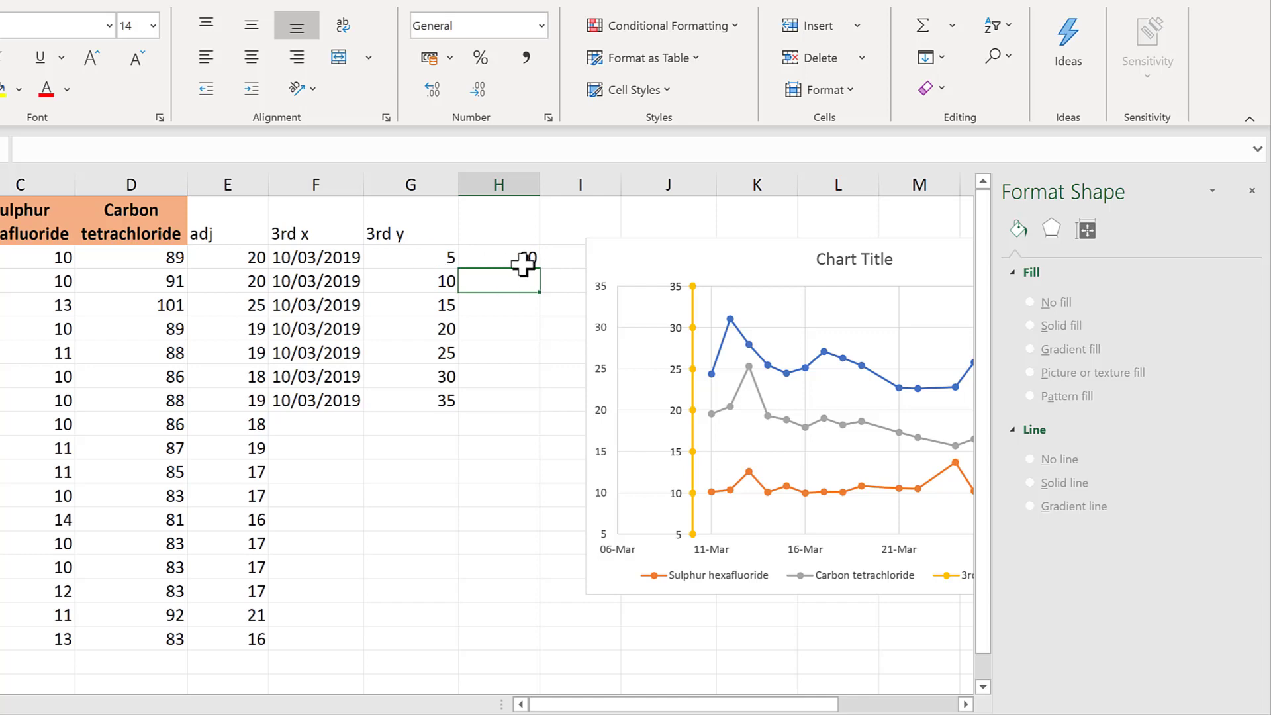
left_click(525, 263)
left_click_drag(538, 269, 527, 407)
Switch the yellow series labels from Y values to values from cells H2:H8.
left_click(677, 286)
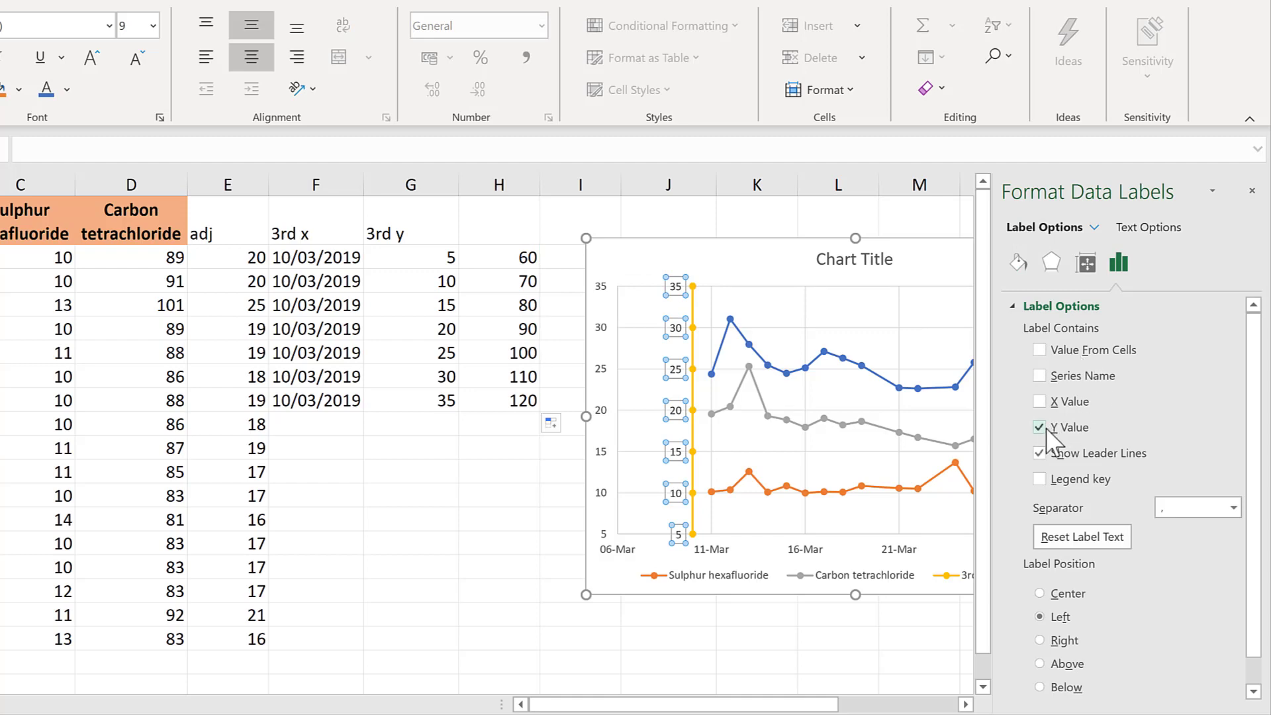
left_click(1040, 427)
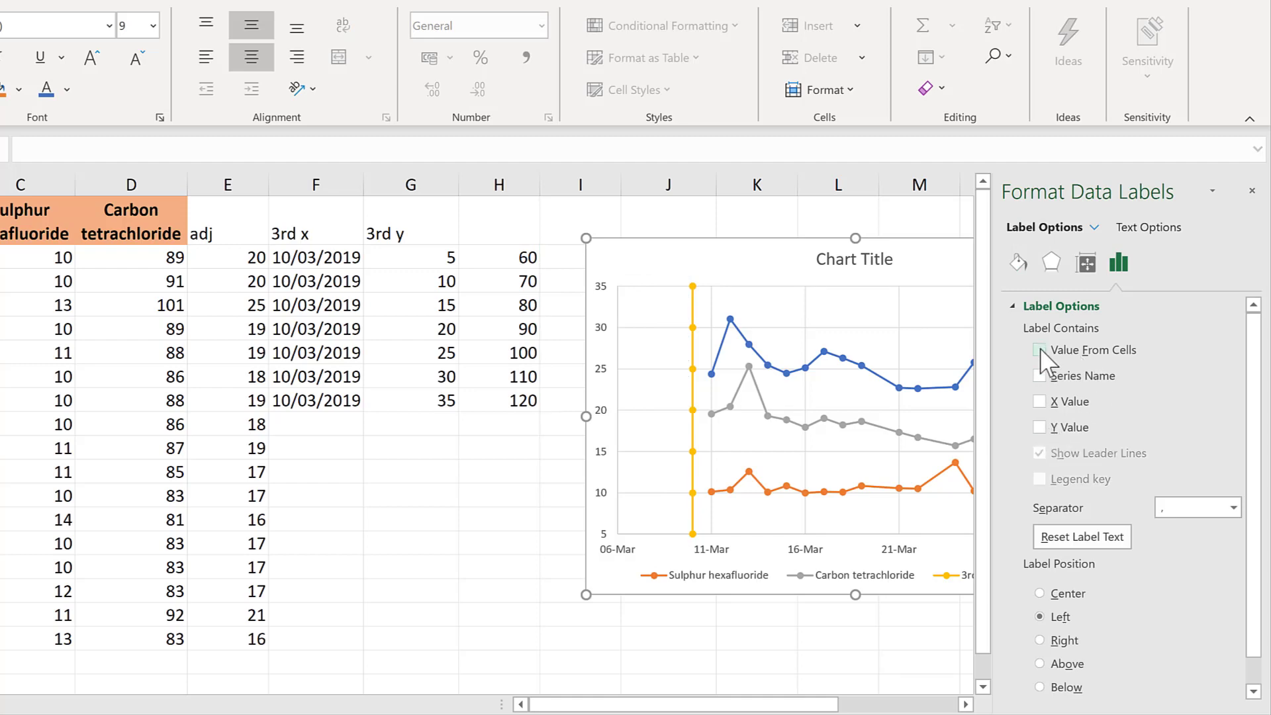
left_click(1040, 349)
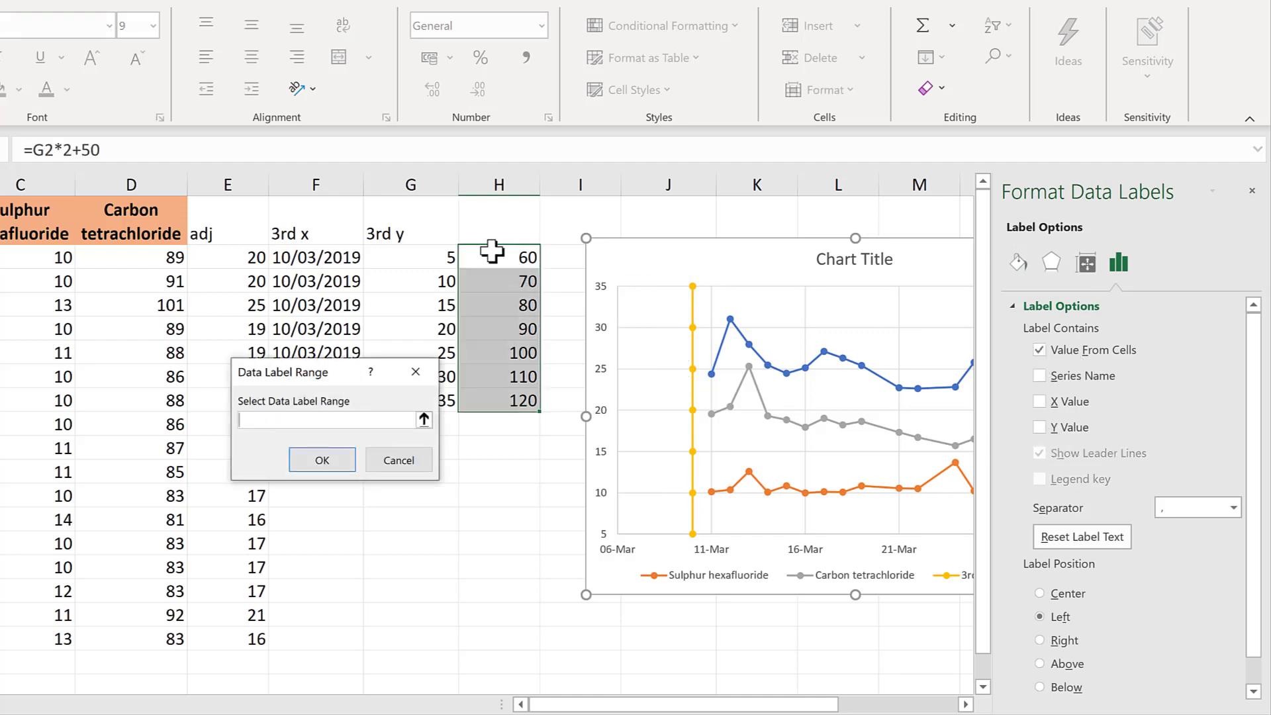
left_click_drag(483, 255, 497, 403)
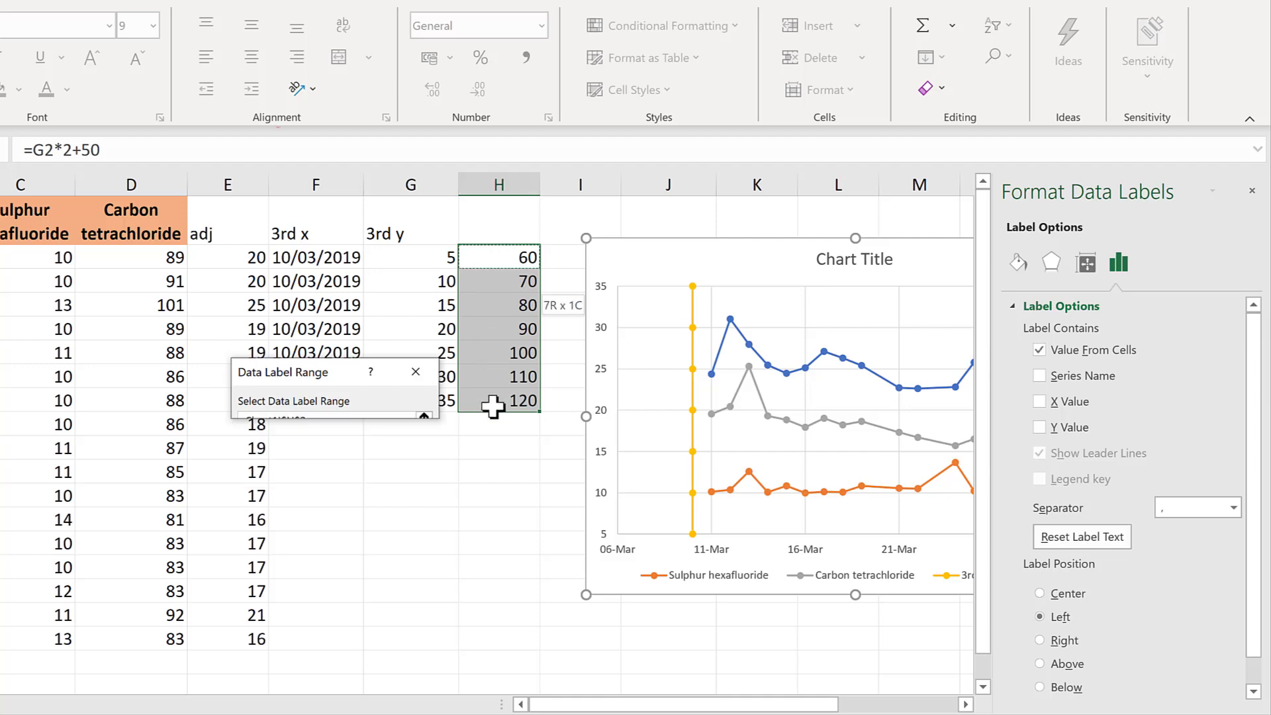
left_click(347, 459)
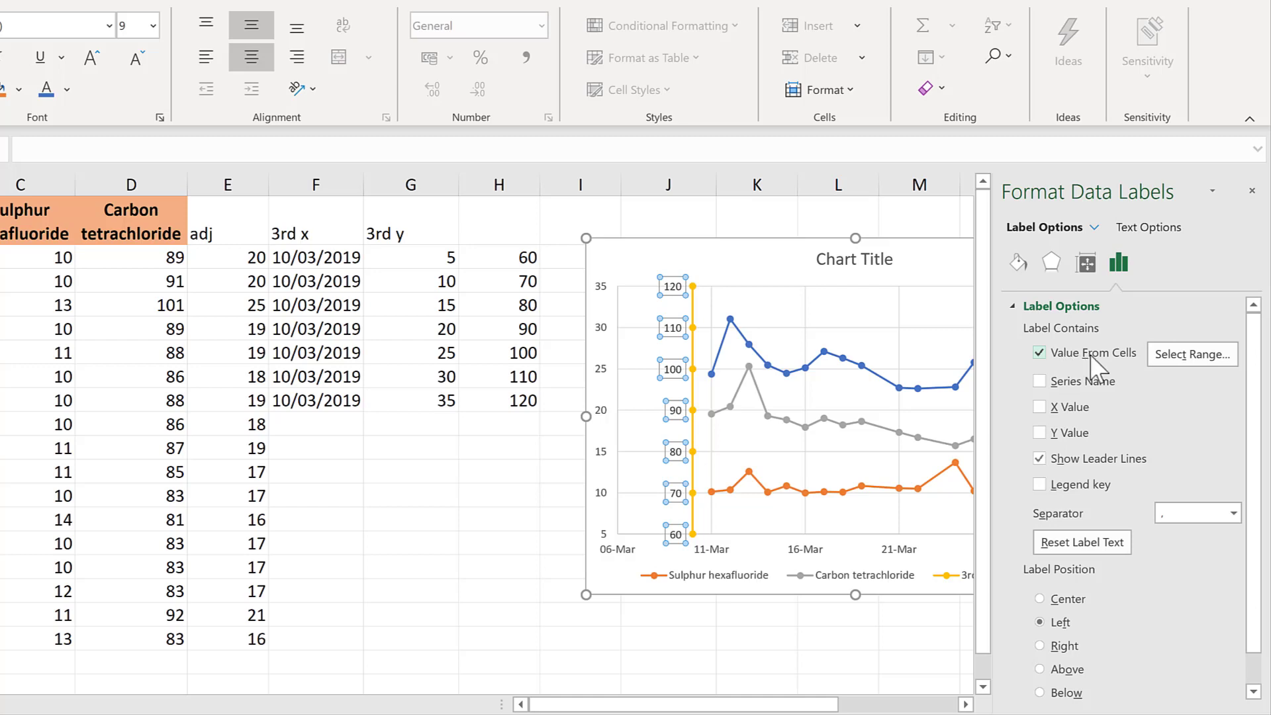
Link the top label to =Sheet1!$H$8 so it reads 120.
left_click(672, 286)
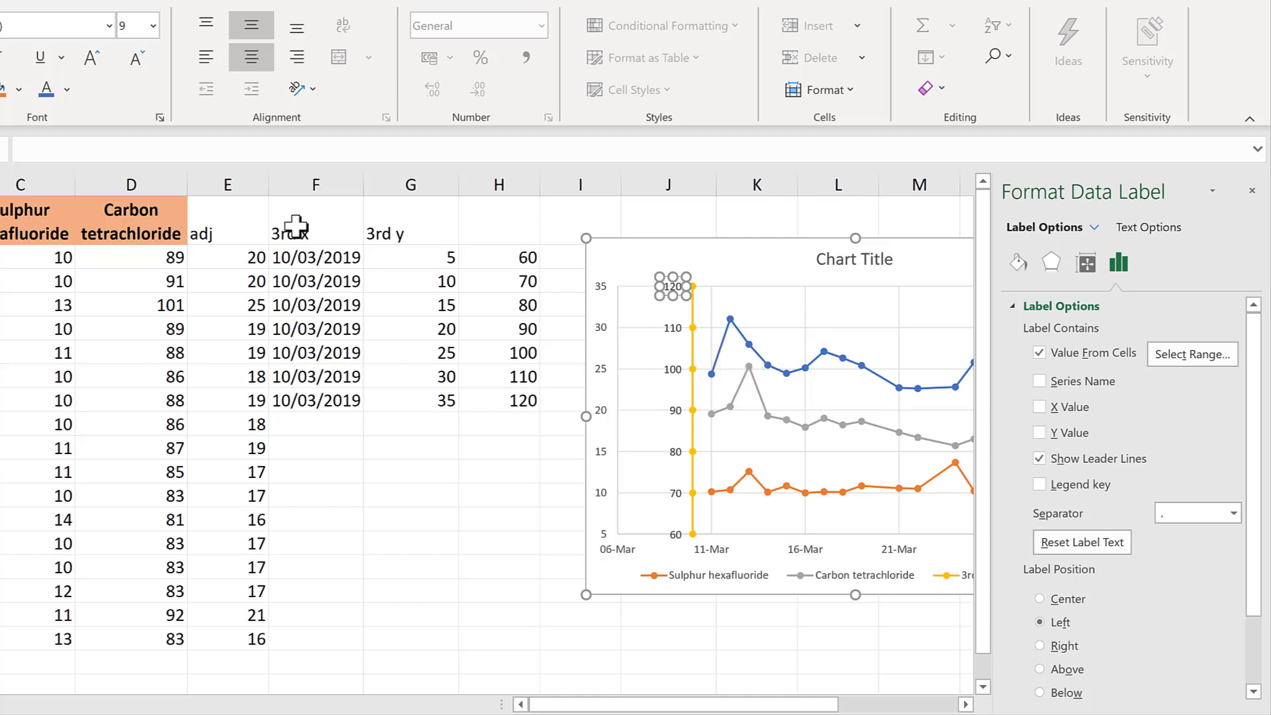
left_click(152, 151)
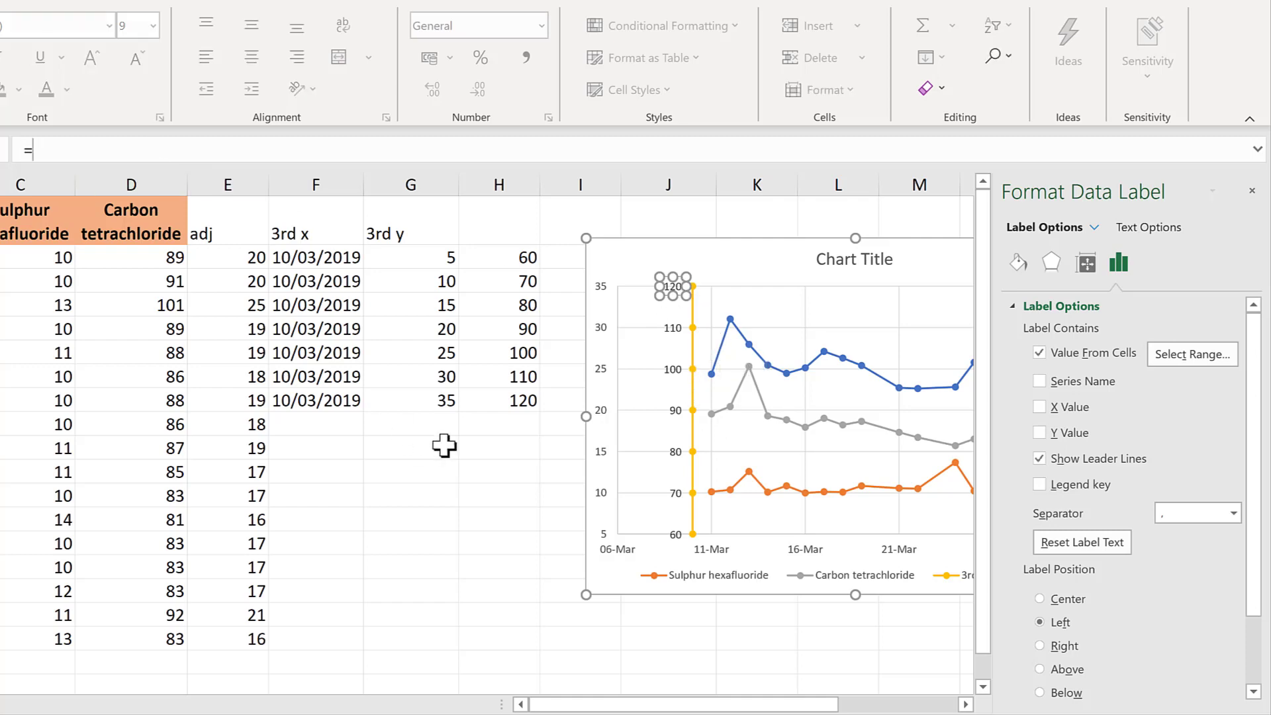
left_click(491, 398)
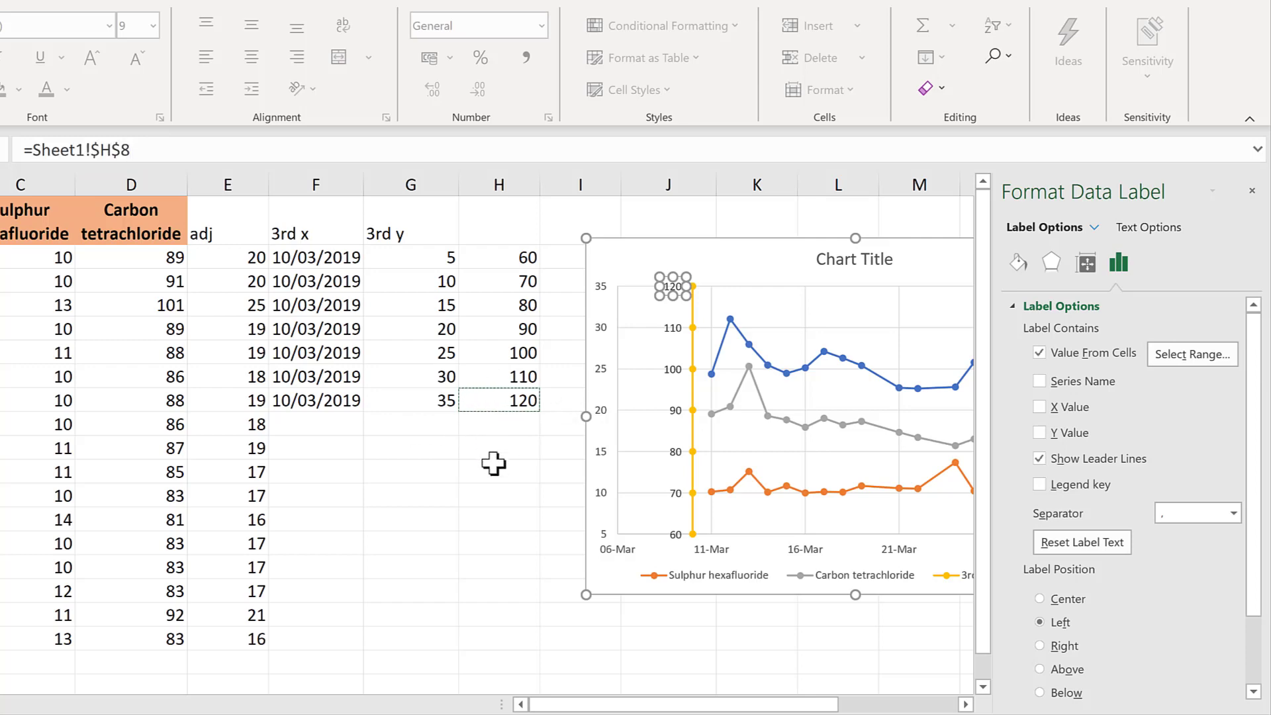
key("Return")
left_click(475, 450)
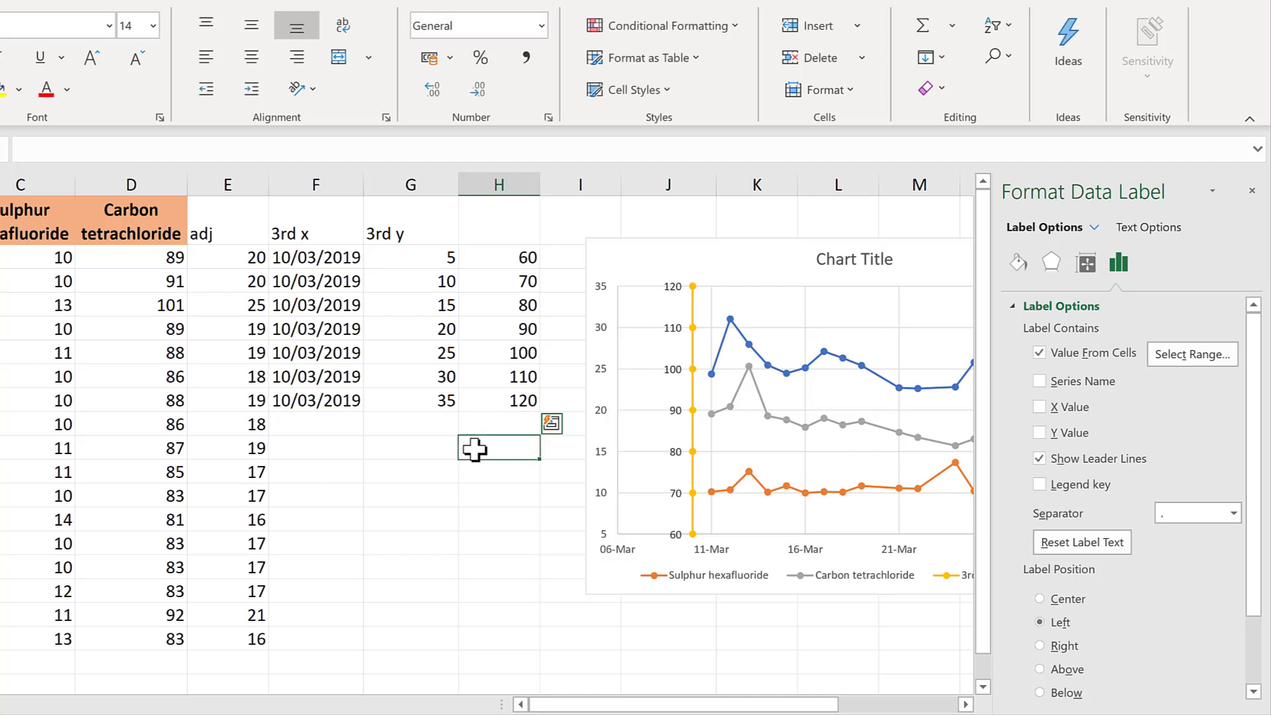
Make the yellow 3rd x series line grey.
left_click(693, 289)
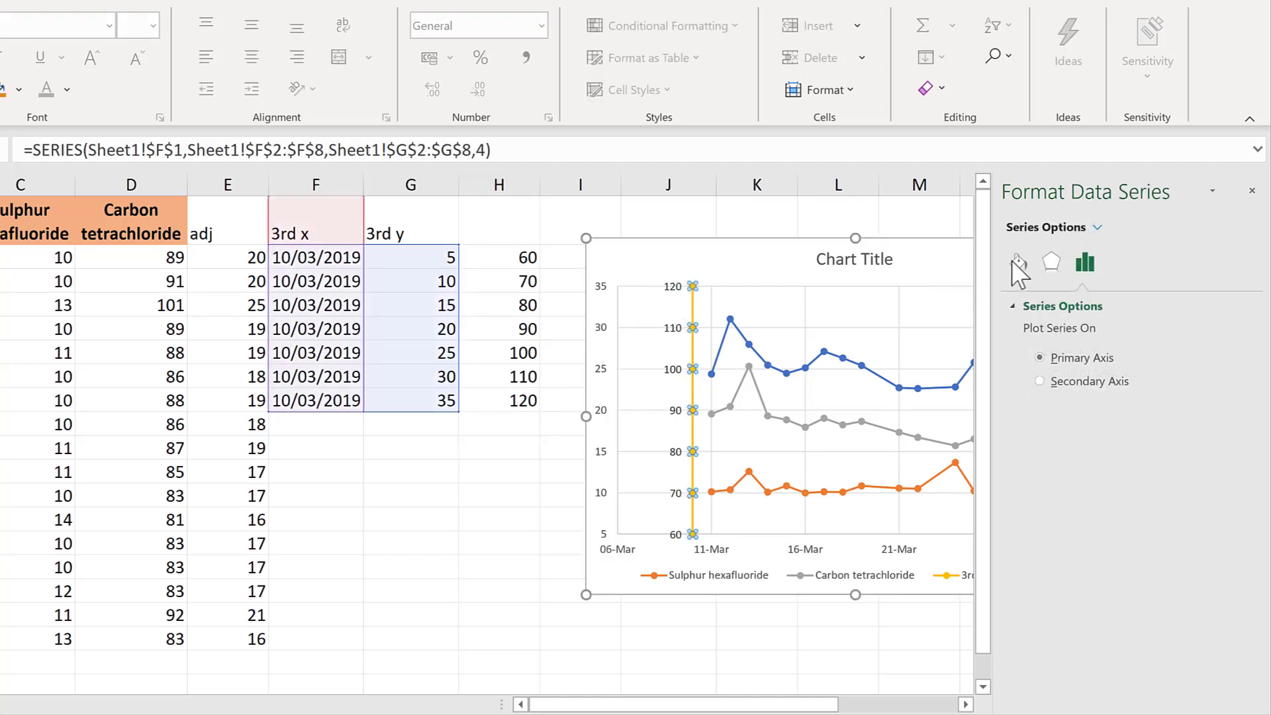
left_click(1013, 262)
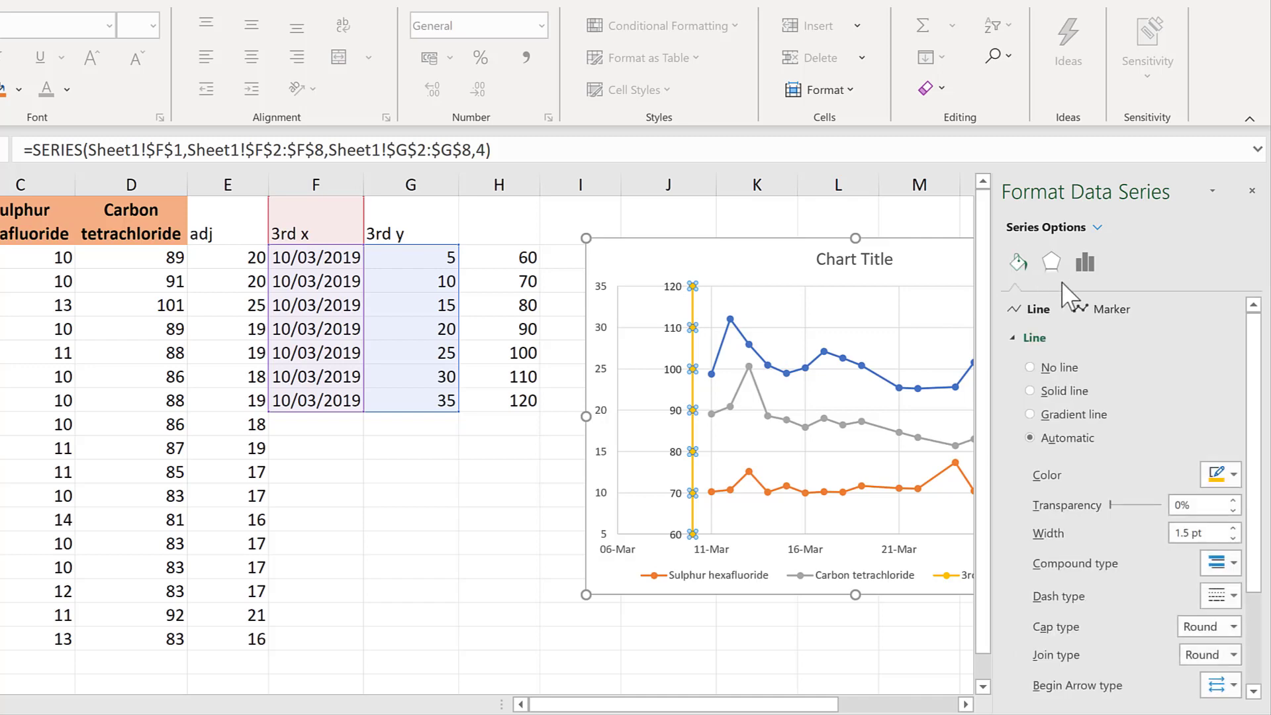
left_click(1221, 475)
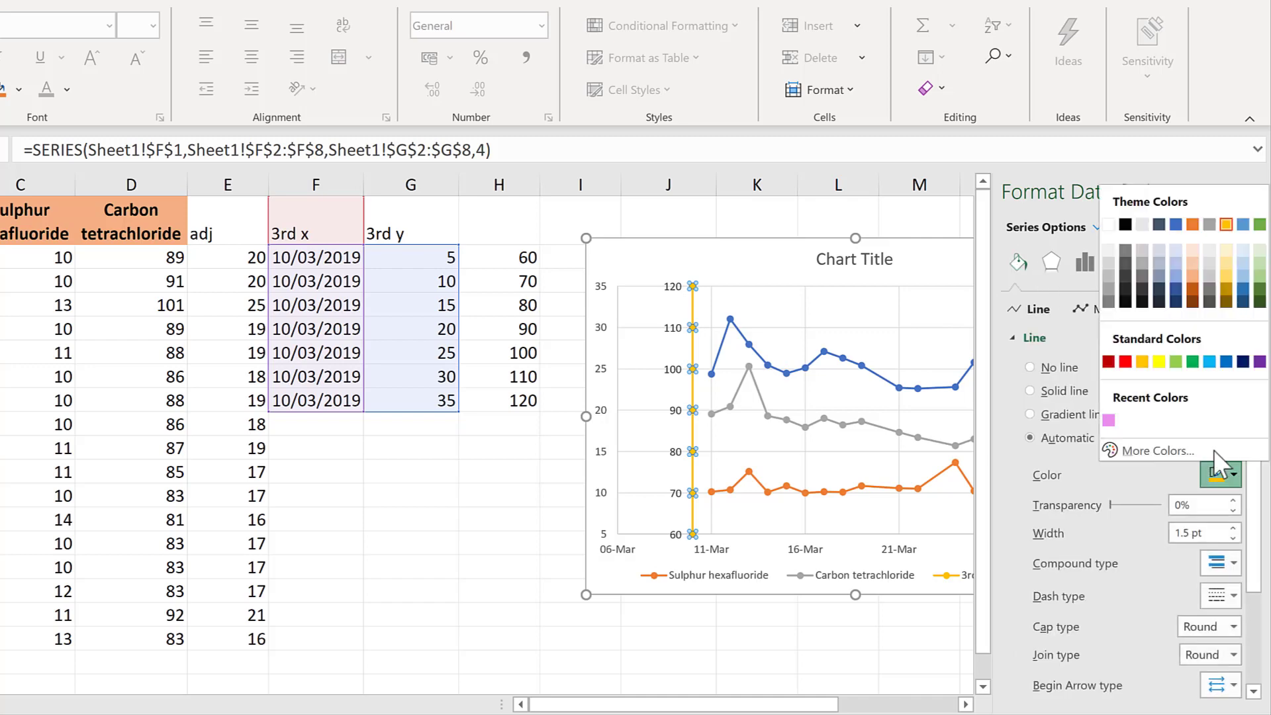
left_click(1210, 225)
Give the series built-in dash markers of size 7 with a grey fill.
left_click(1102, 309)
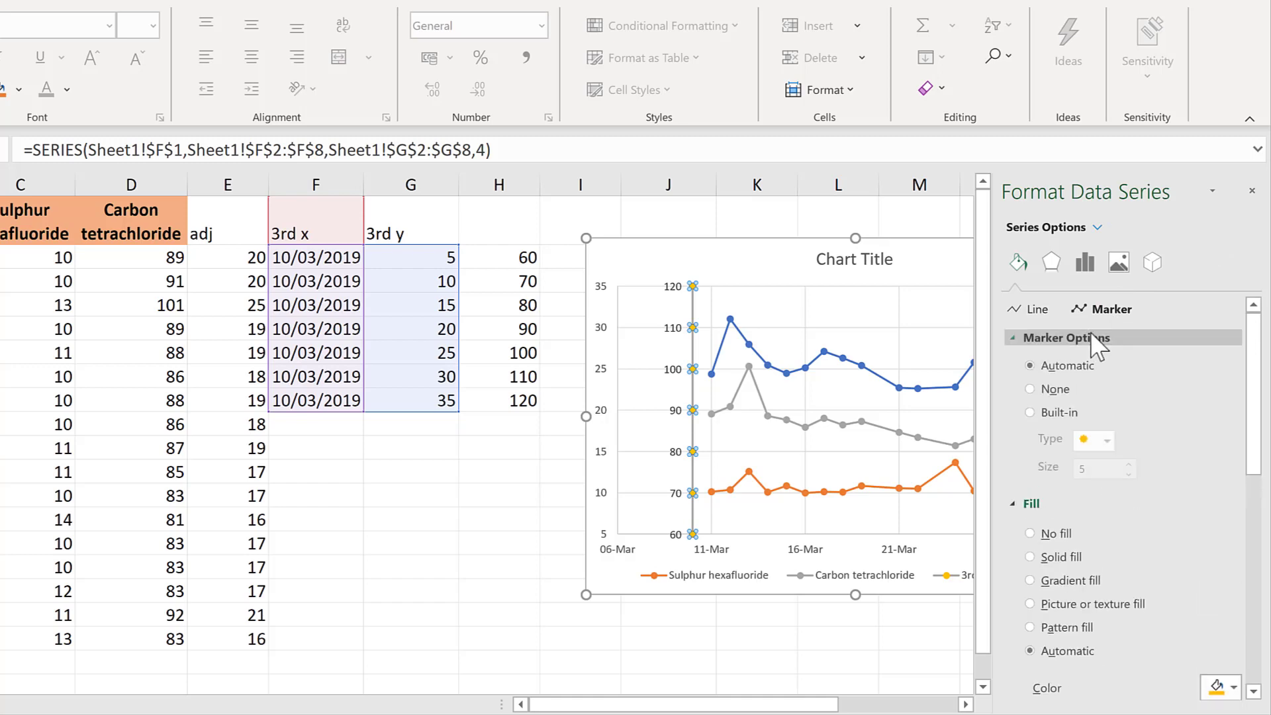
left_click(1058, 389)
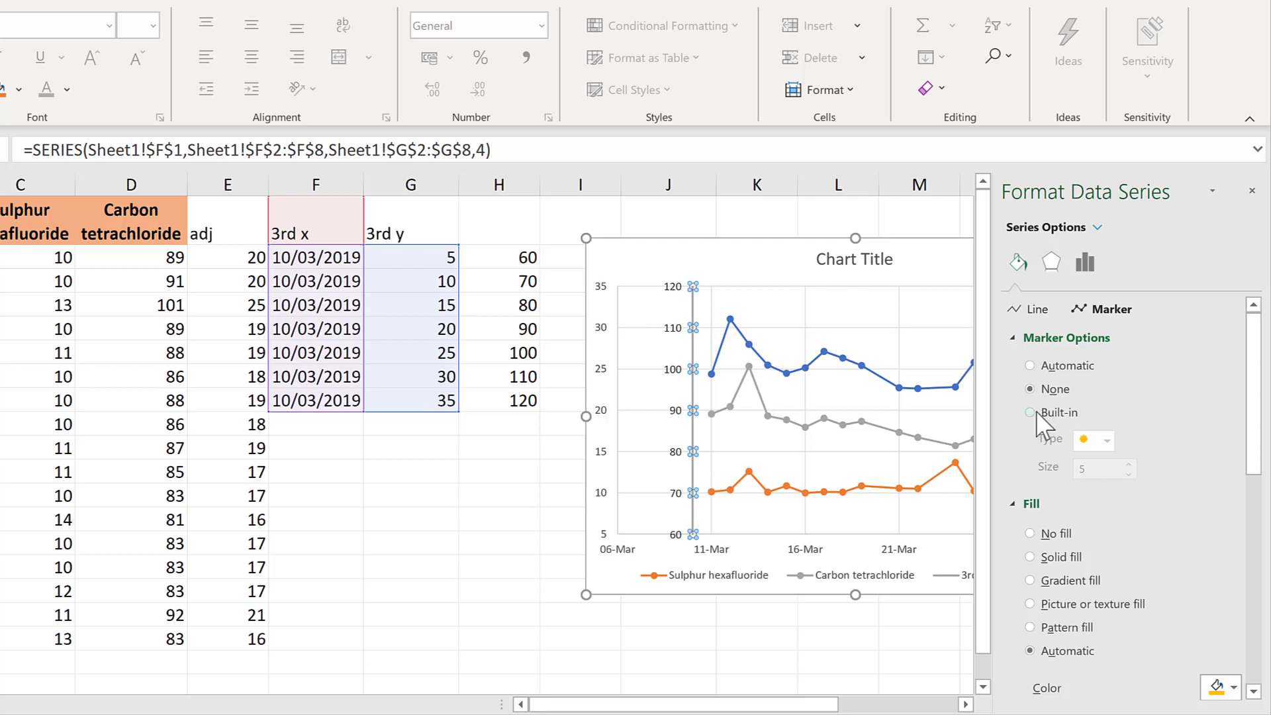
left_click(1055, 415)
left_click(1107, 440)
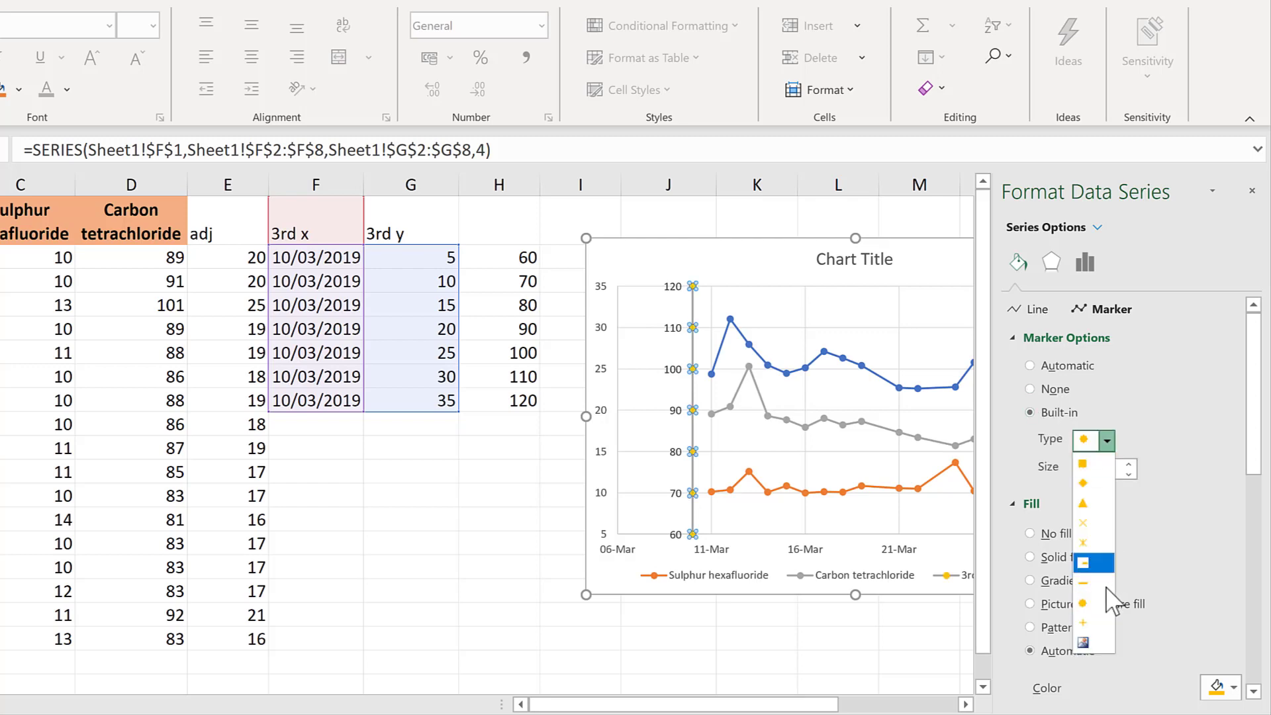
left_click(1103, 585)
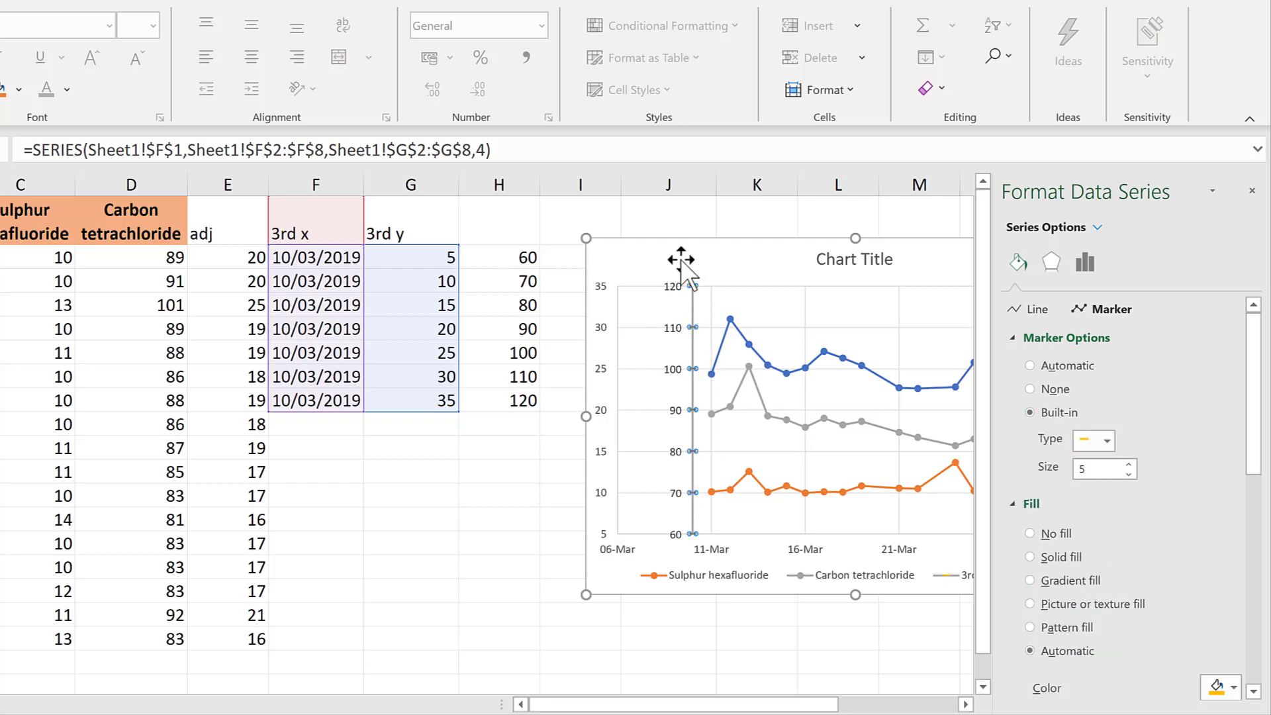
left_click(1130, 464)
scroll(1196, 415, "down", 3)
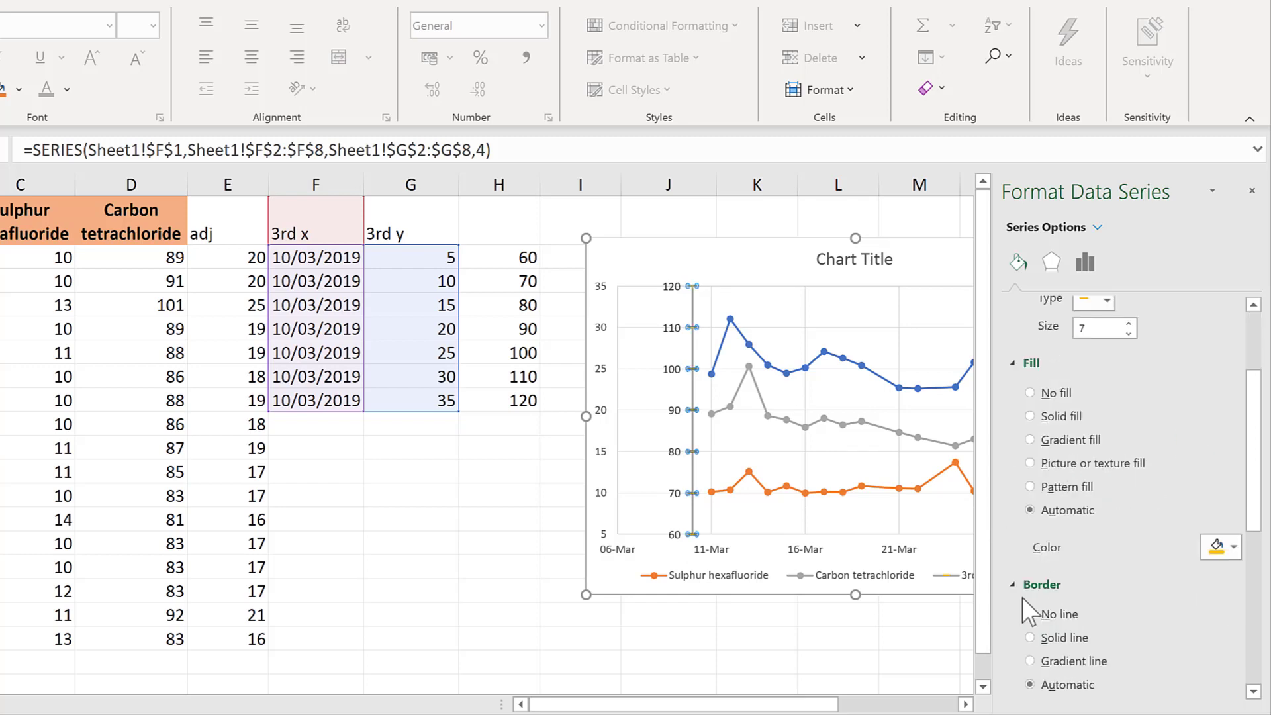
scroll(1191, 576, "up", 2)
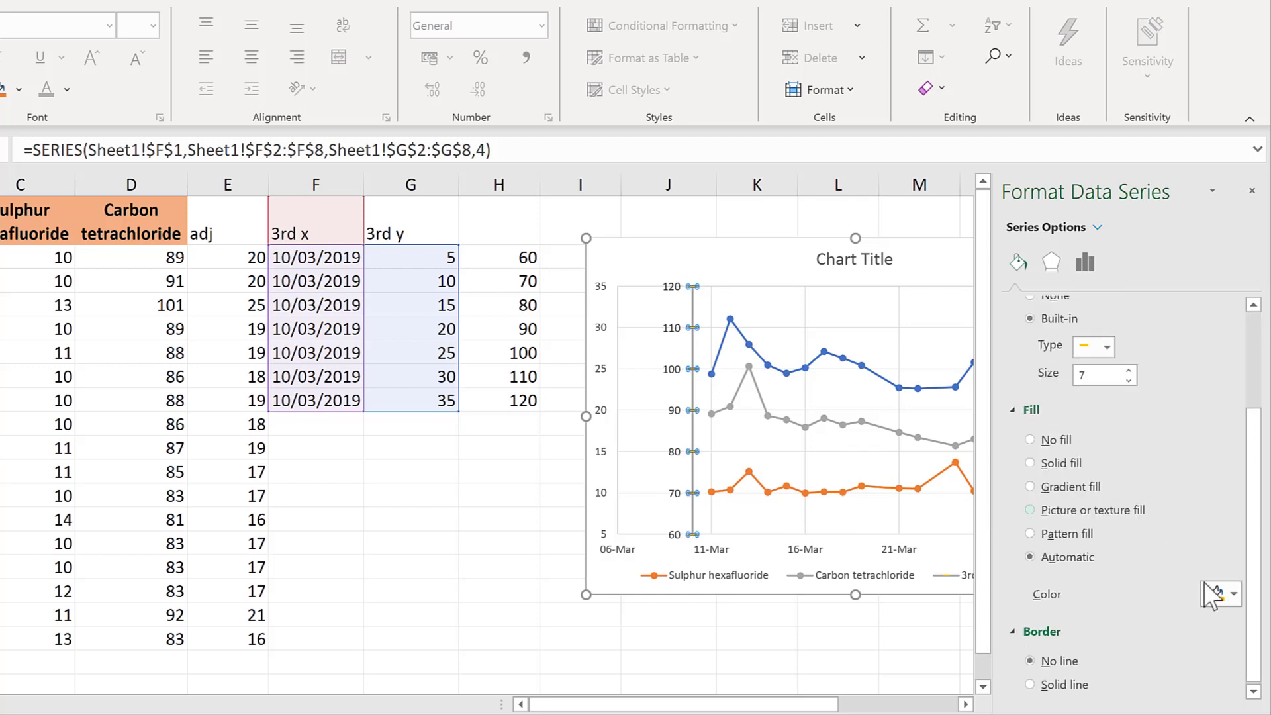
left_click(1221, 594)
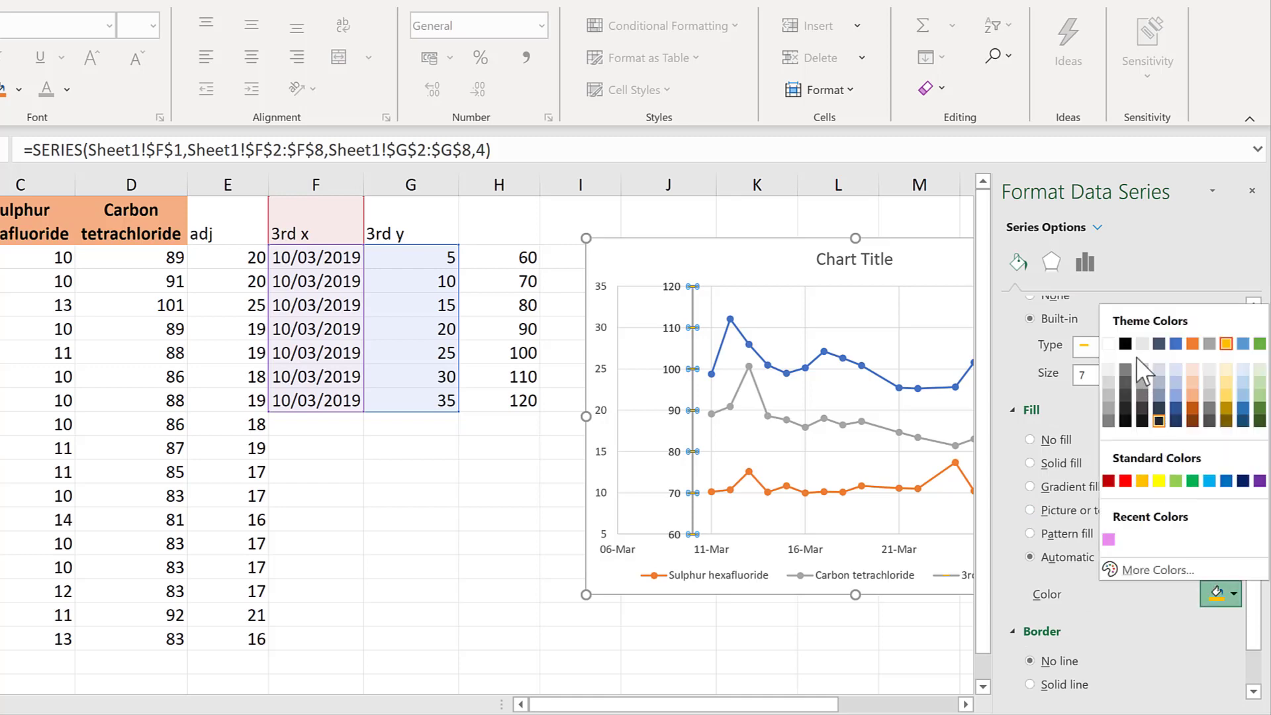
left_click(1208, 344)
left_click(716, 644)
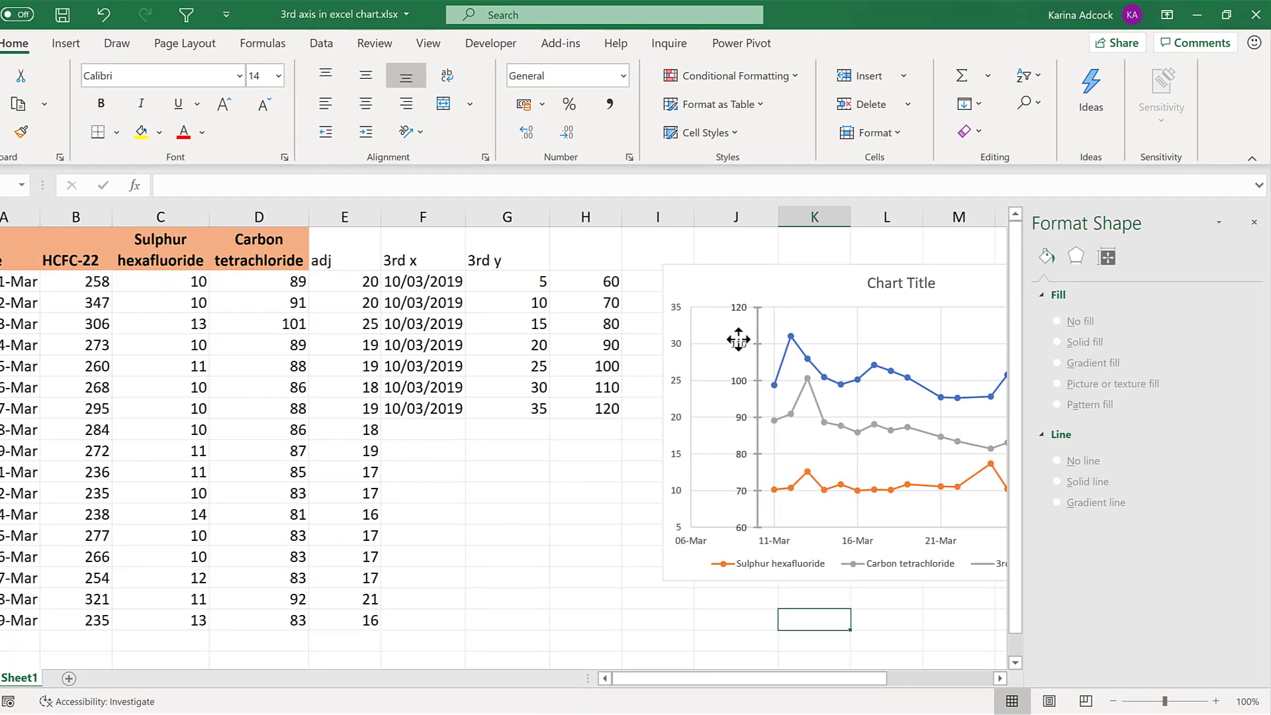
Make the fake axis's 60–120 labels grey, bold and slightly larger.
left_click(670, 321)
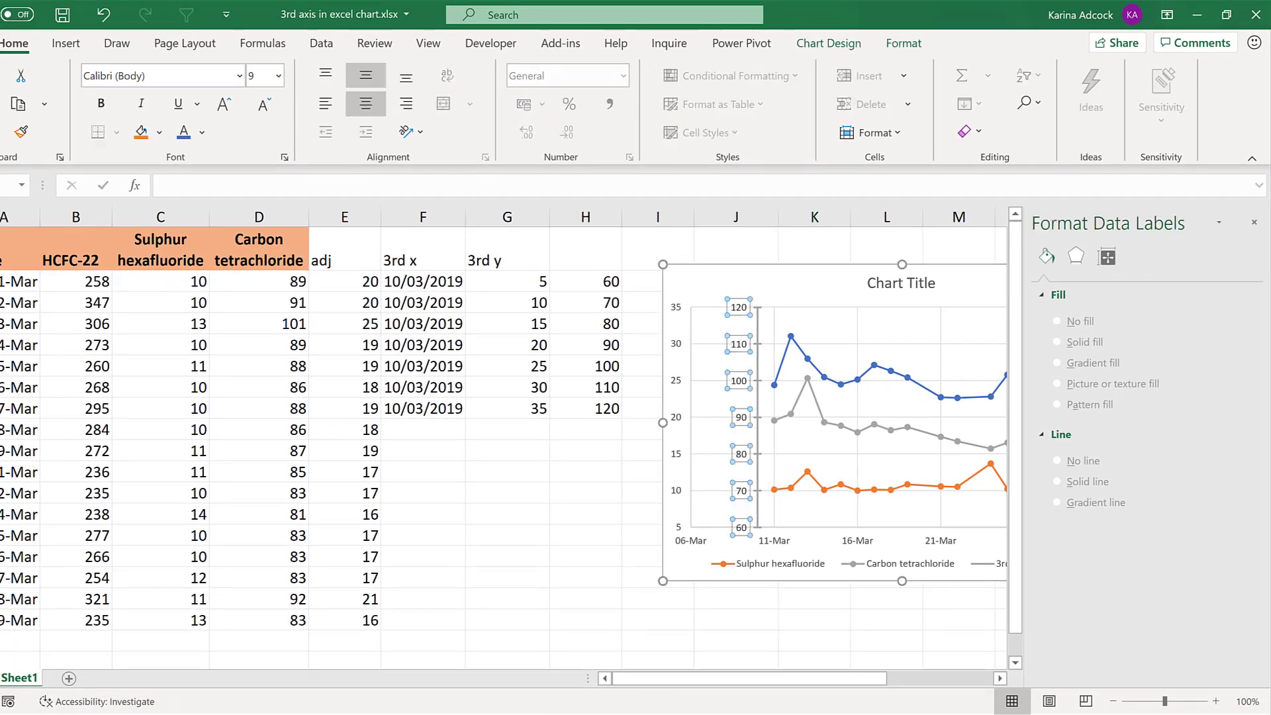
left_click(202, 131)
left_click(265, 211)
left_click(101, 103)
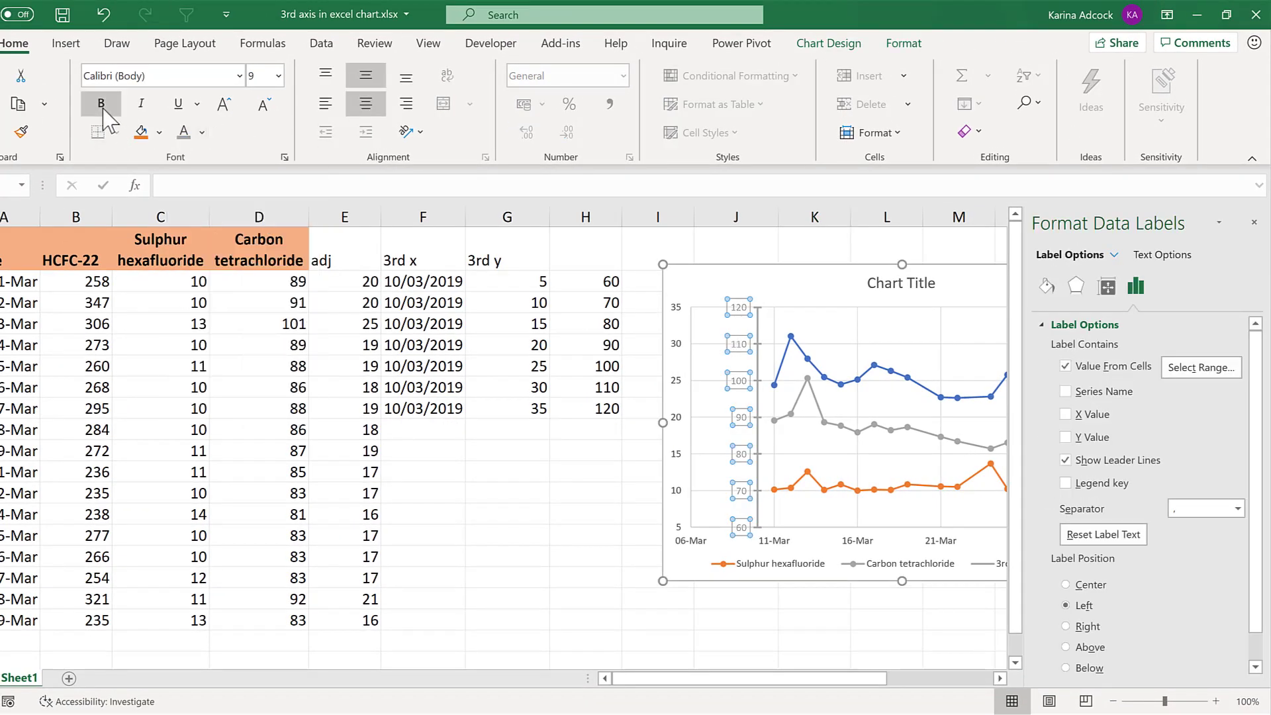
left_click(229, 103)
Move the chart left and add a text box beside the middle axis linked to cell D1.
left_click_drag(723, 265, 536, 282)
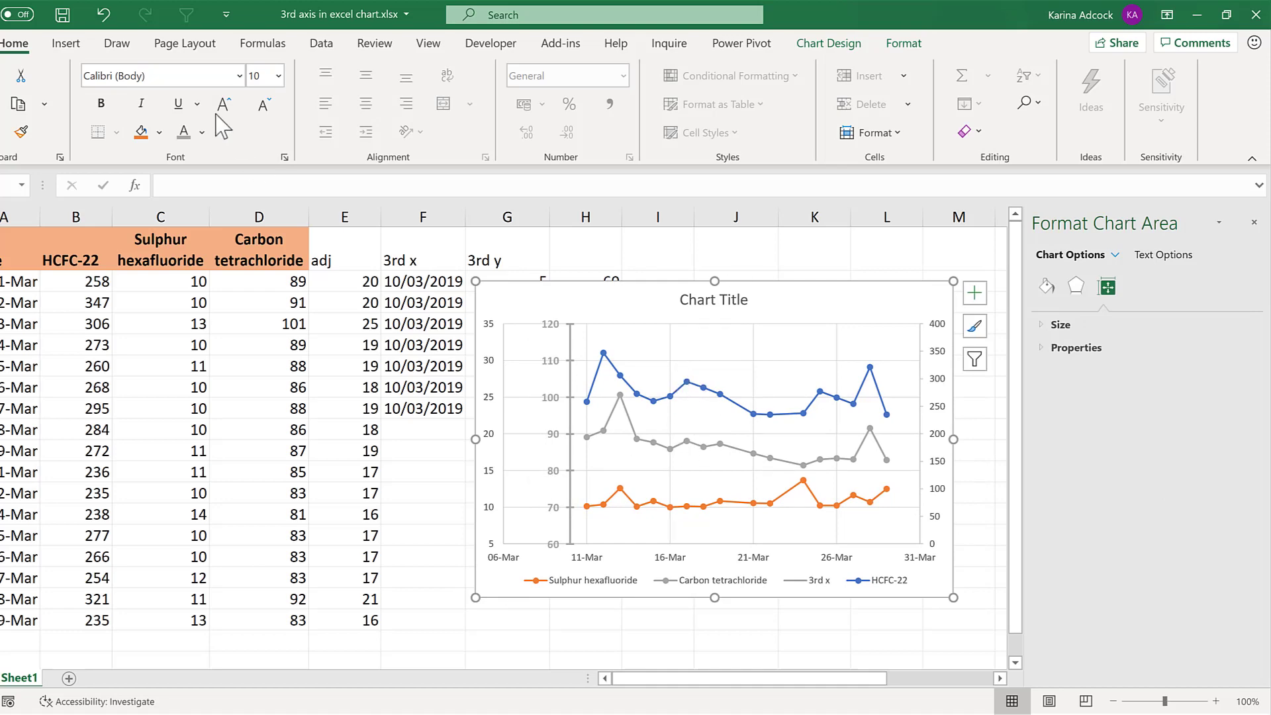
left_click(69, 44)
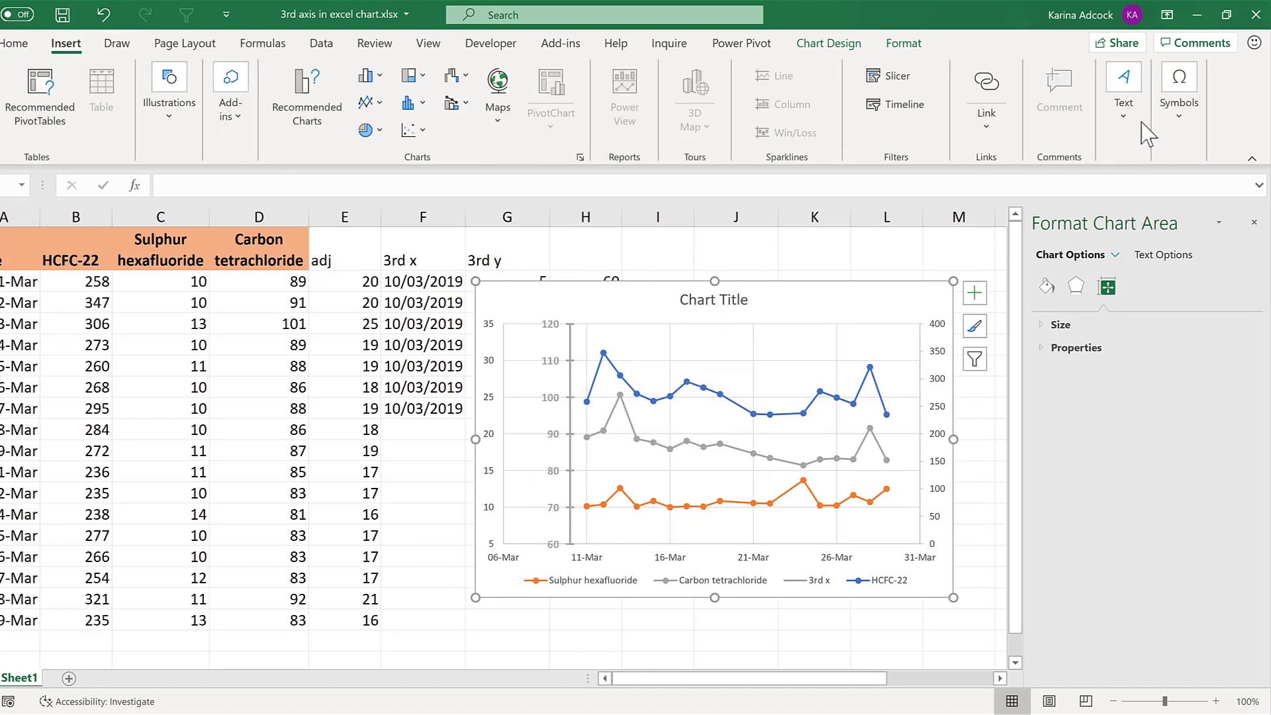
left_click(1125, 109)
left_click(1041, 221)
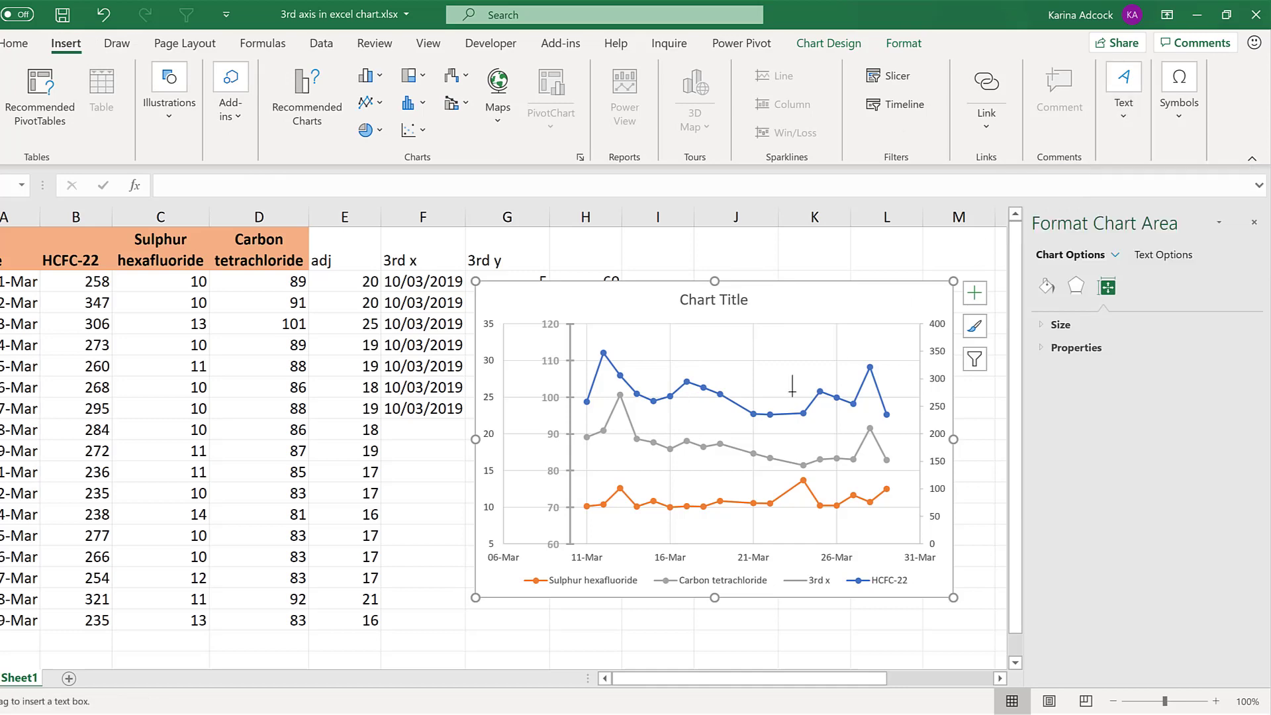
left_click_drag(515, 497, 537, 355)
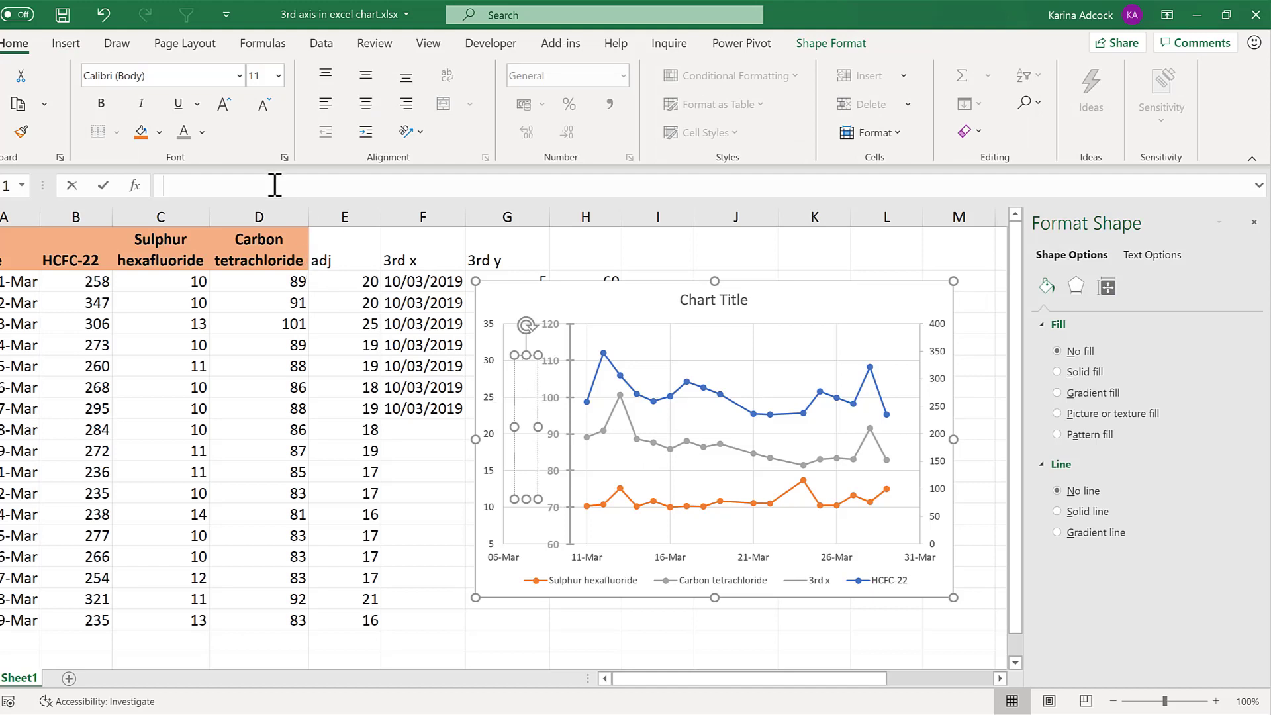
left_click(268, 245)
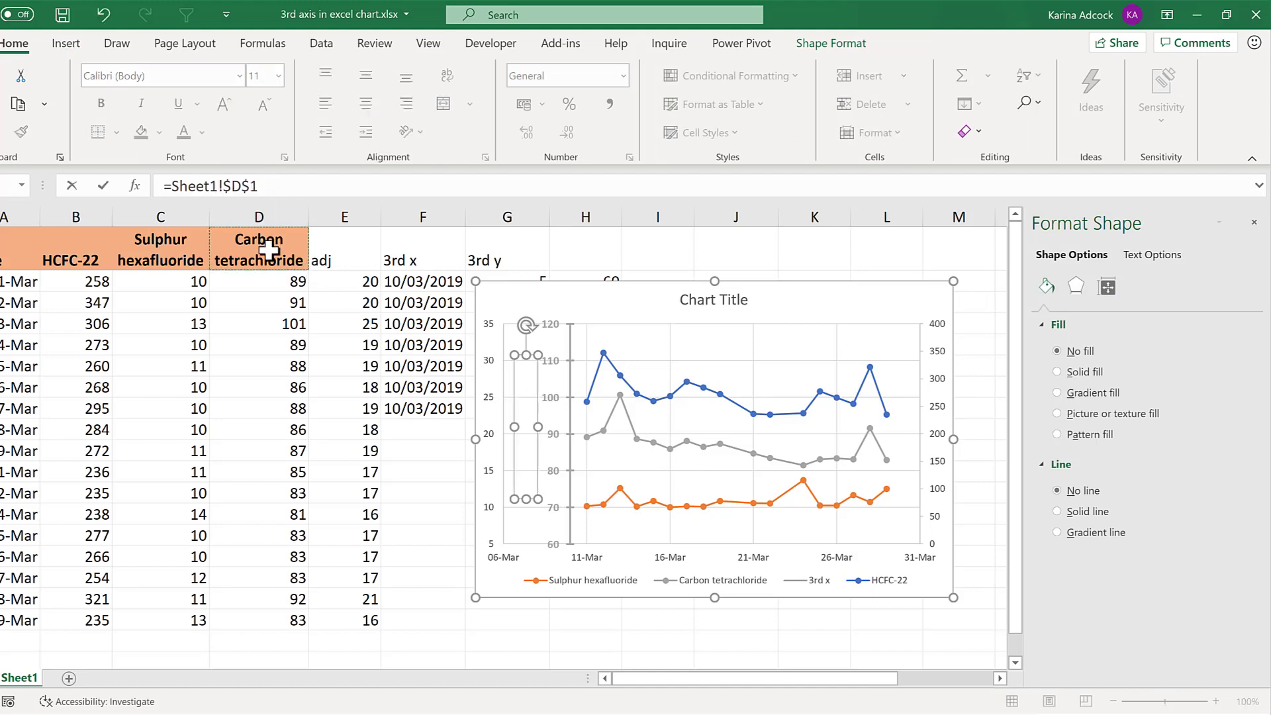
key("Return")
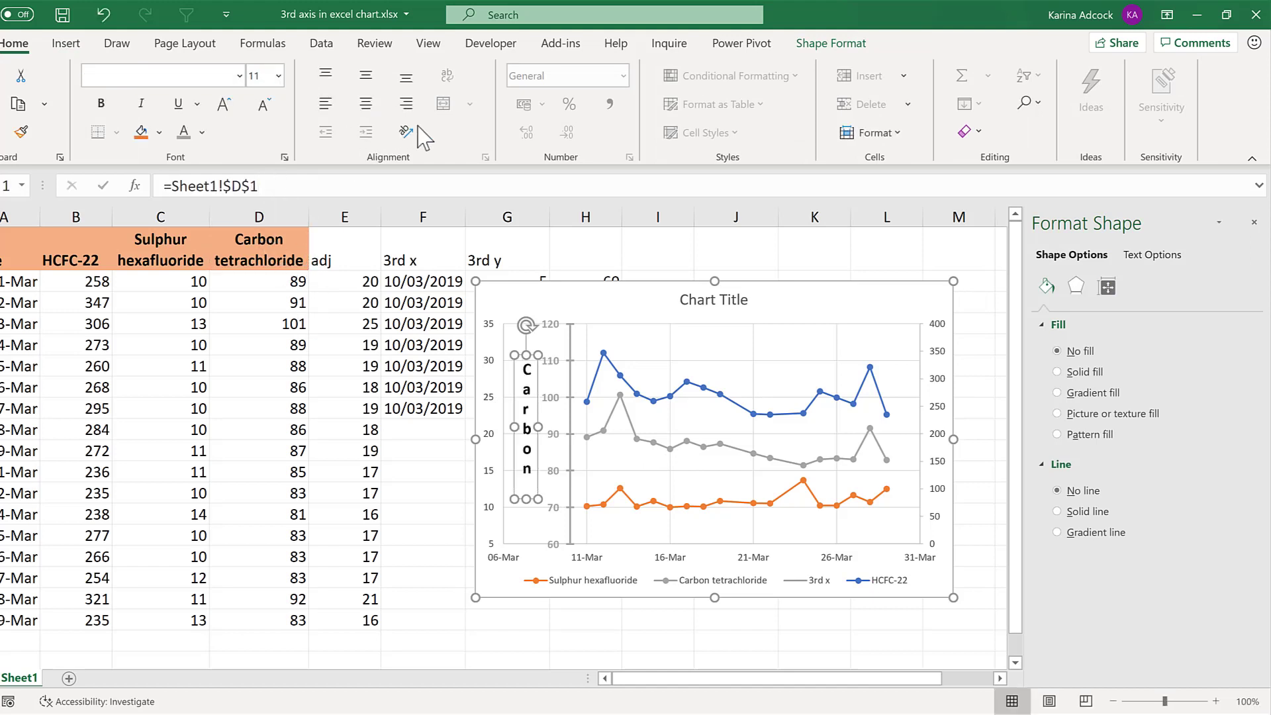
Rotate the label text upward, set it to size 11 light grey, and shorten its box.
left_click(422, 129)
left_click(464, 237)
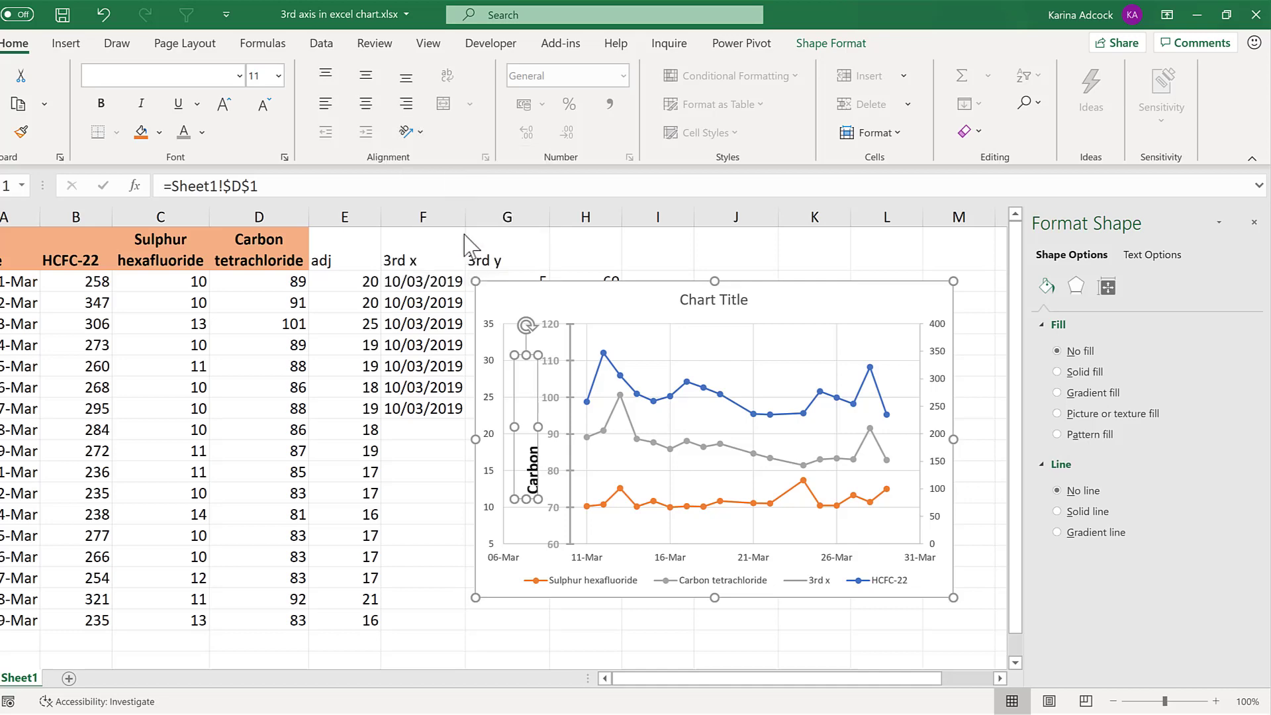
left_click(264, 113)
left_click(264, 113)
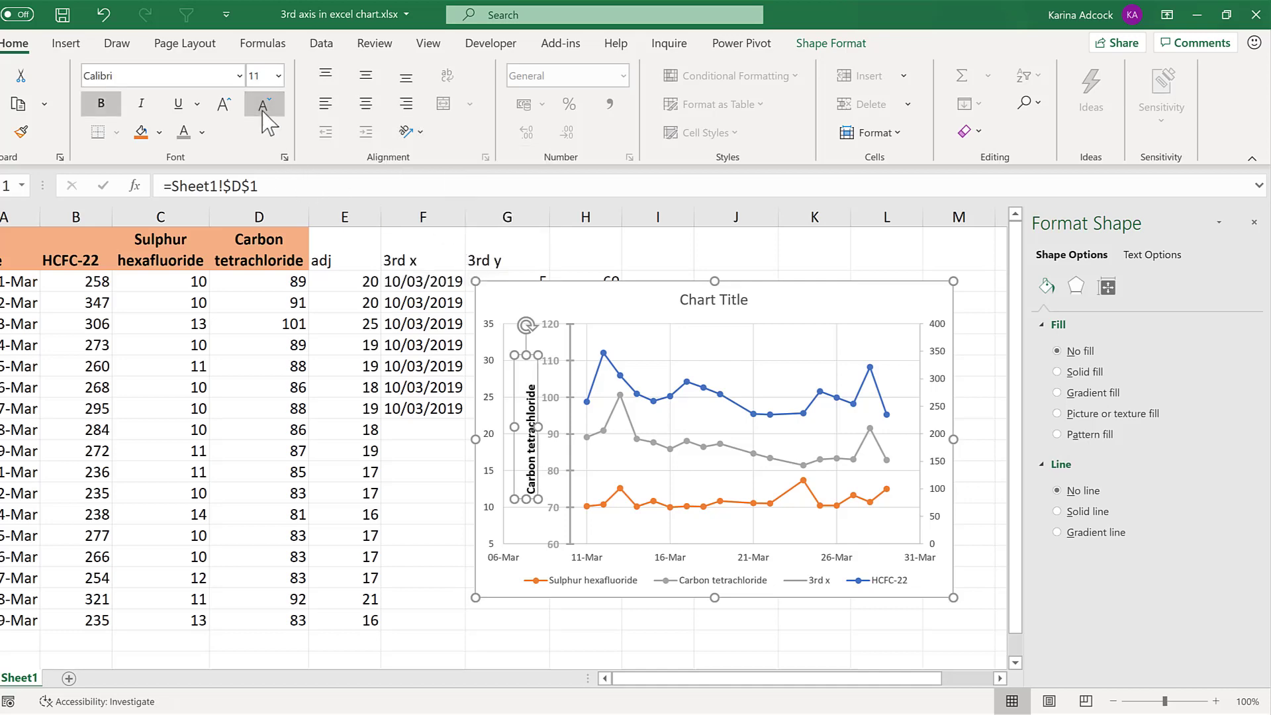
left_click(185, 138)
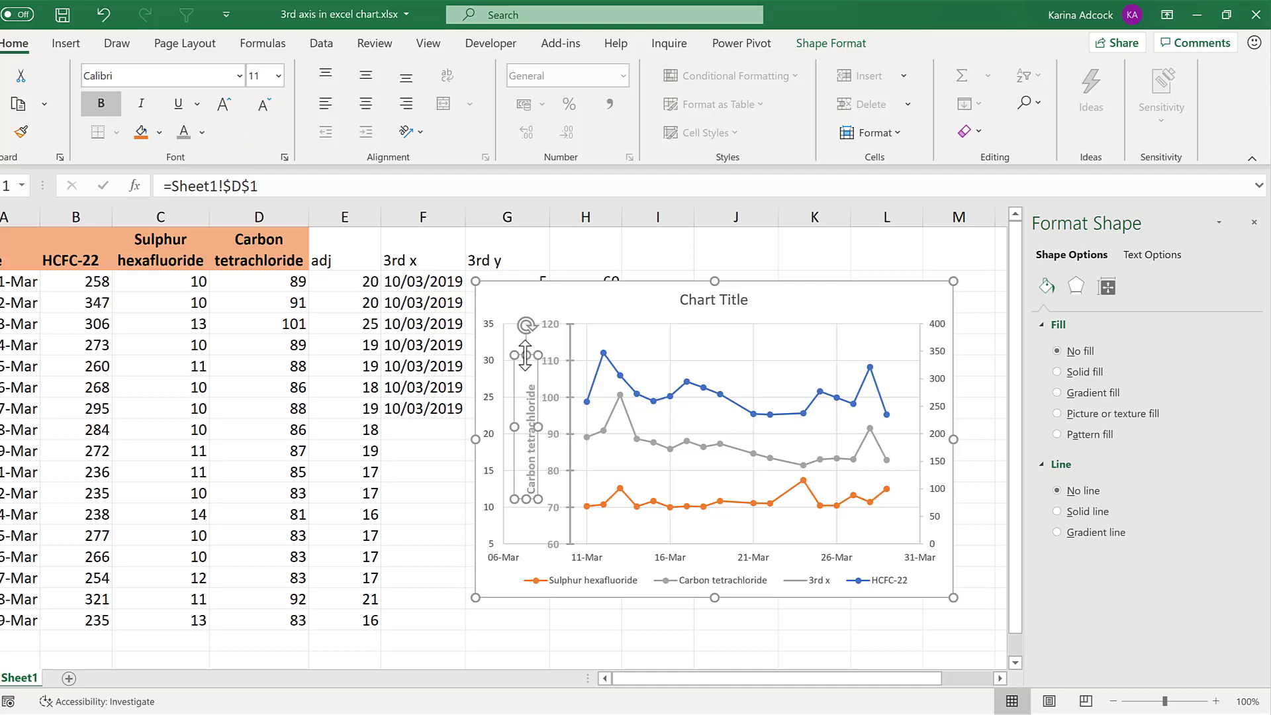
left_click_drag(524, 371, 540, 380)
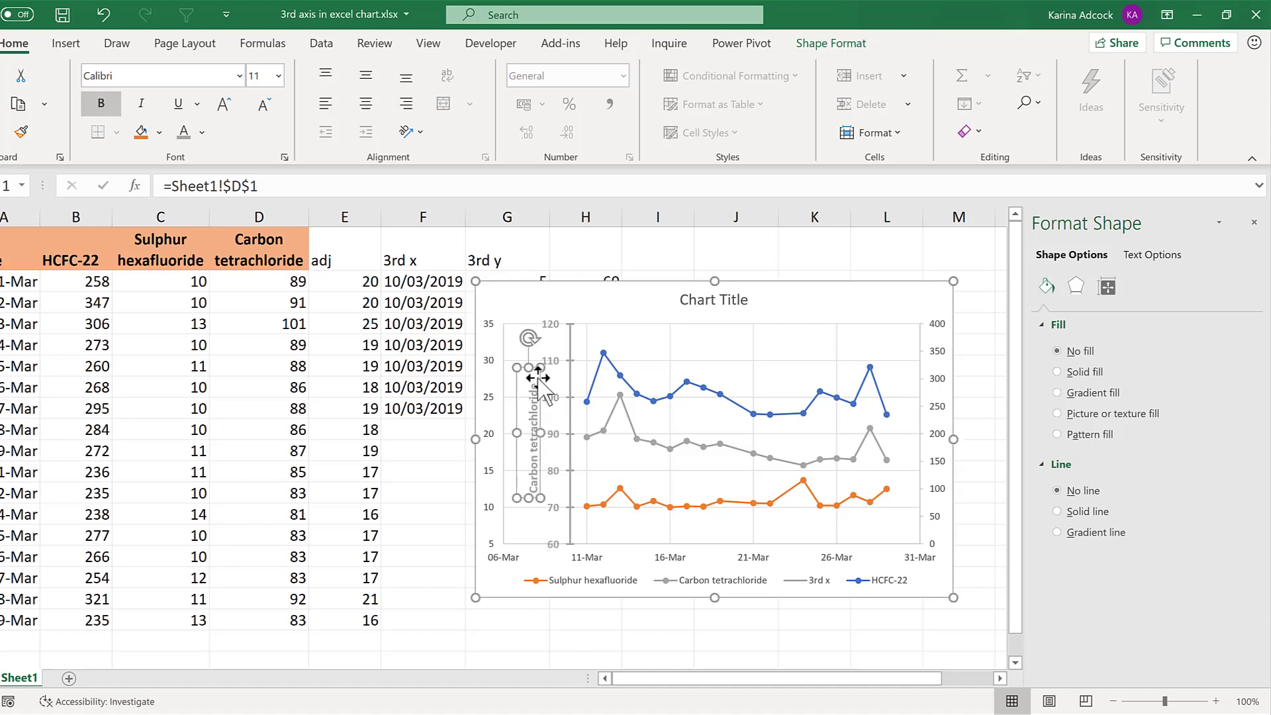
left_click(555, 647)
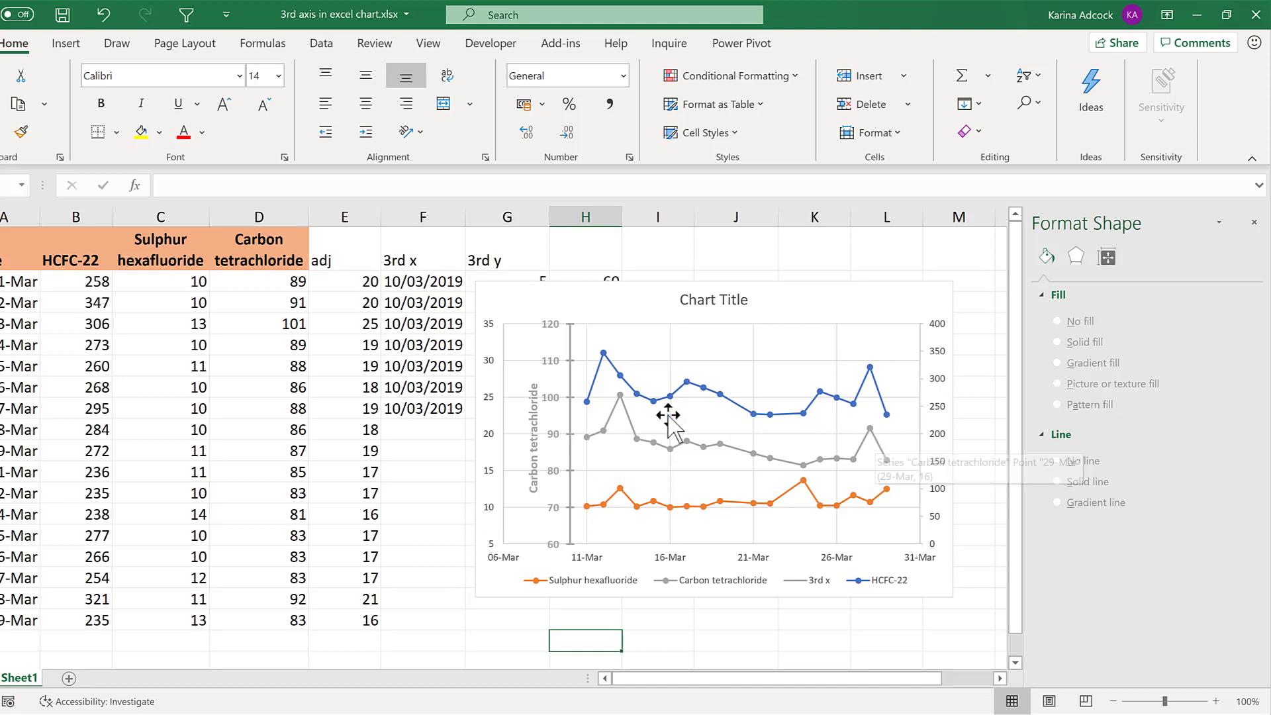
Turn on axis titles, delete the bottom one, and link the left title to Sulphur hexafluoride in orange.
left_click(846, 285)
left_click(974, 293)
left_click(1001, 346)
left_click(722, 549)
key("Delete")
left_click(498, 421)
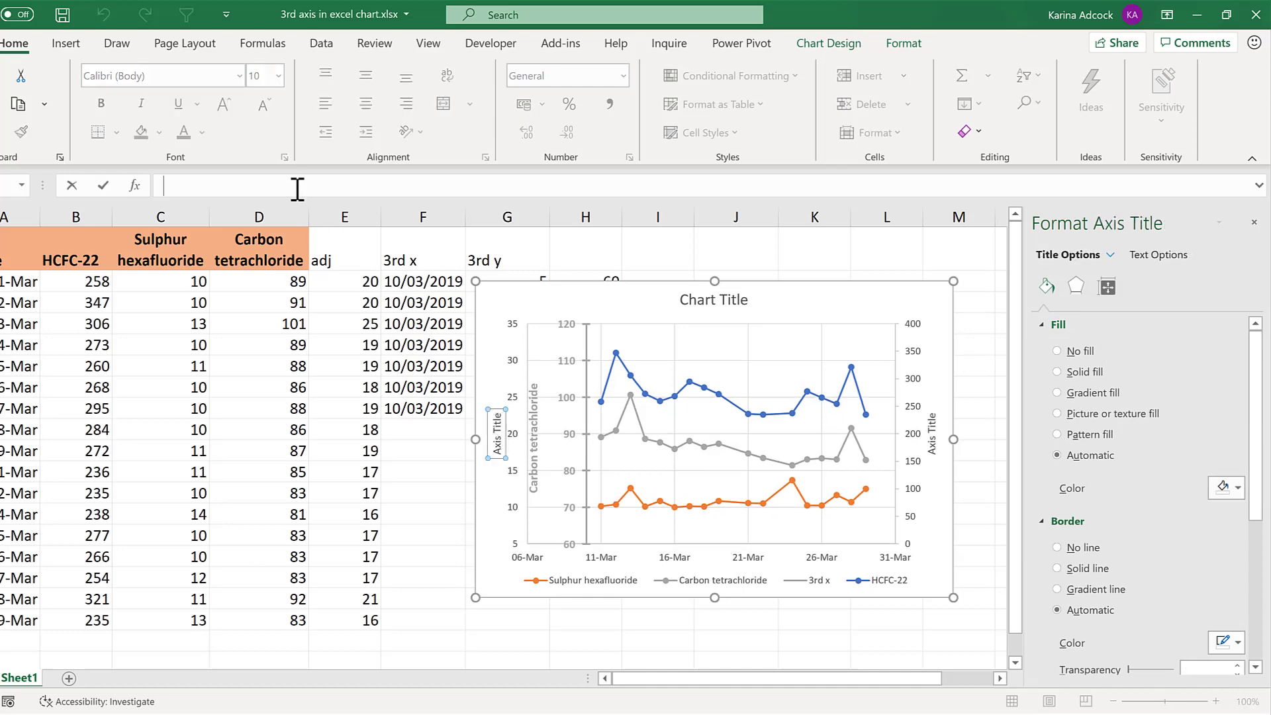
left_click(298, 185)
type("=")
left_click(168, 250)
key("Return")
left_click(202, 131)
left_click(250, 200)
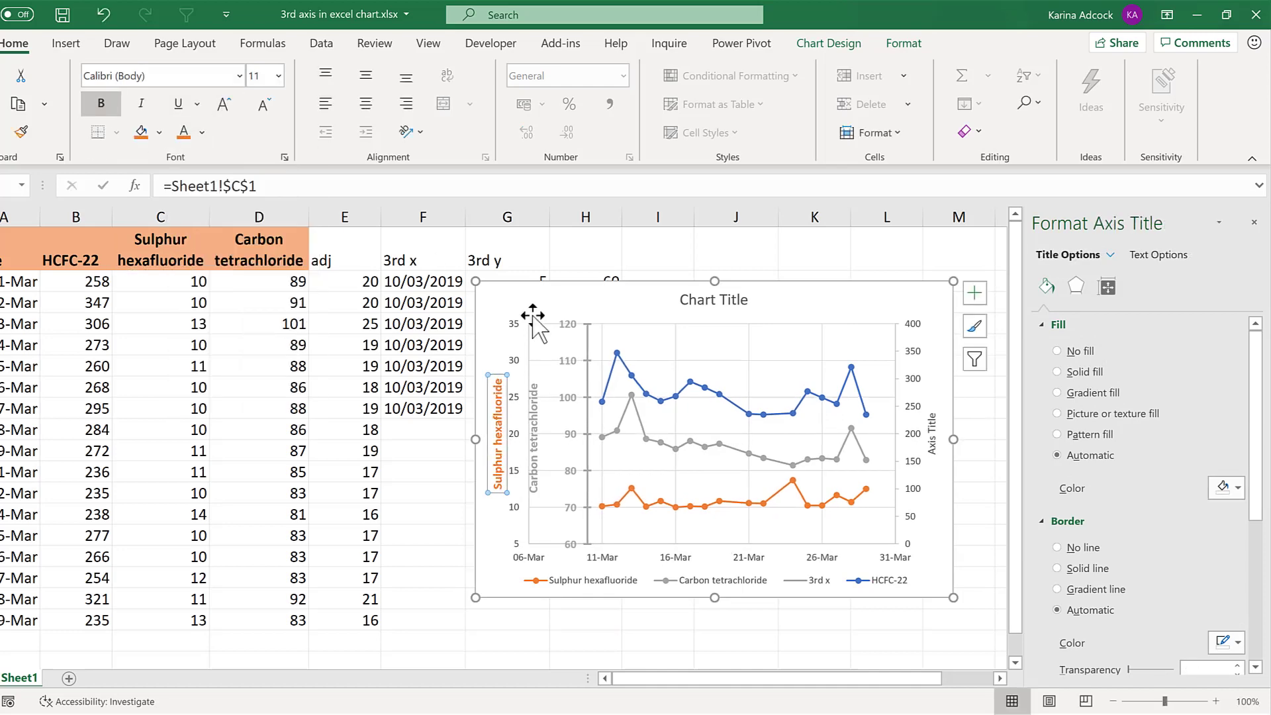
Make the left axis labels orange, bold and size 10 with a solid orange axis line.
left_click(513, 324)
left_click(183, 131)
left_click(101, 103)
left_click(226, 104)
left_click(1087, 568)
scroll(1126, 529, "down", 3)
left_click(1238, 518)
left_click(1201, 286)
left_click(1135, 286)
left_click(1134, 361)
Nudge the Carbon tetrachloride label right and link the right title to bold HCFC-22.
left_click(534, 398)
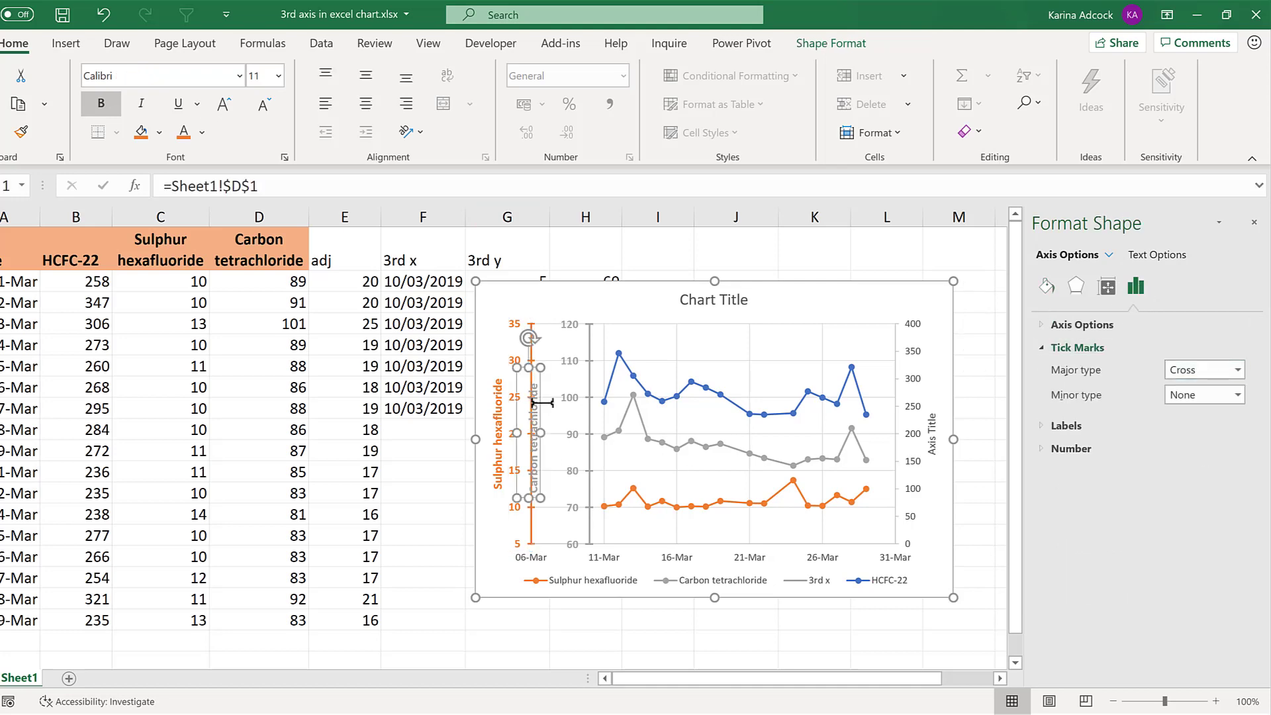
left_click_drag(533, 397, 558, 393)
left_click(932, 434)
left_click(199, 186)
type("=")
left_click(73, 260)
key("Return")
left_click(100, 103)
Make the right axis bold and blue with Cross major tick marks.
left_click(911, 398)
left_click(101, 102)
left_click(1223, 475)
left_click(1136, 286)
left_click(1205, 369)
left_click(1188, 424)
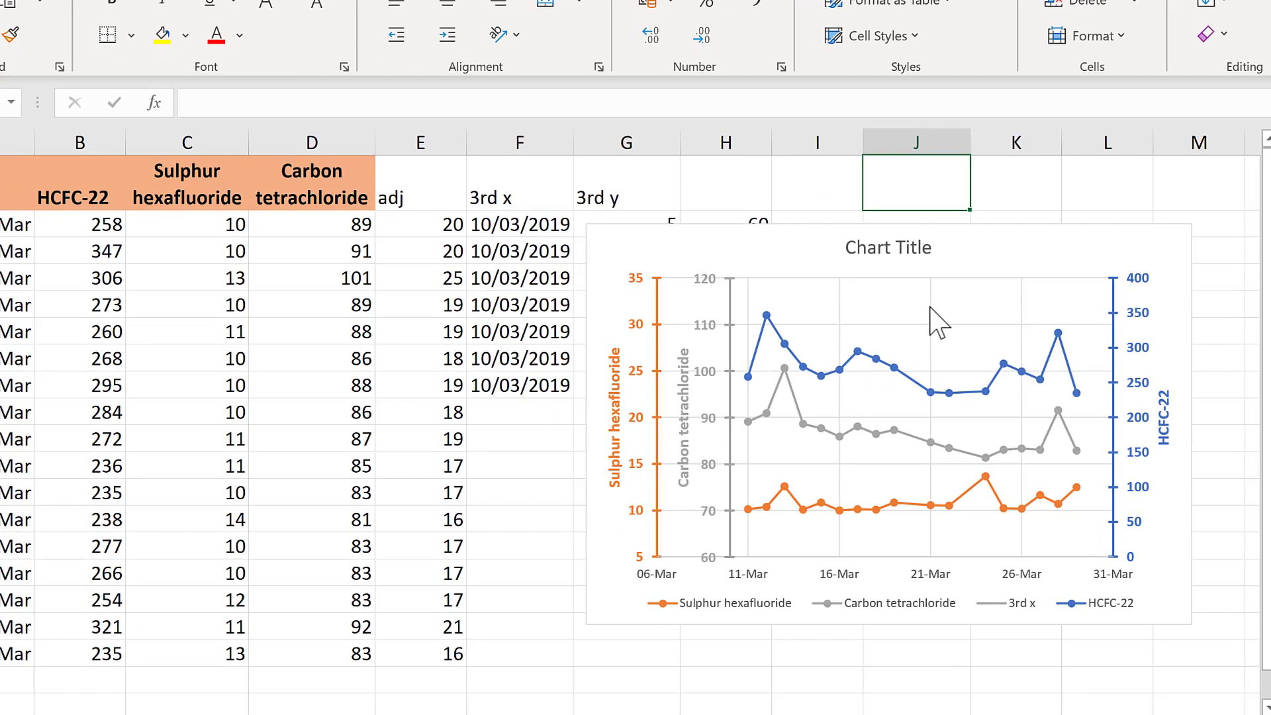
Delete the chart's vertical and horizontal gridlines.
left_click(747, 346)
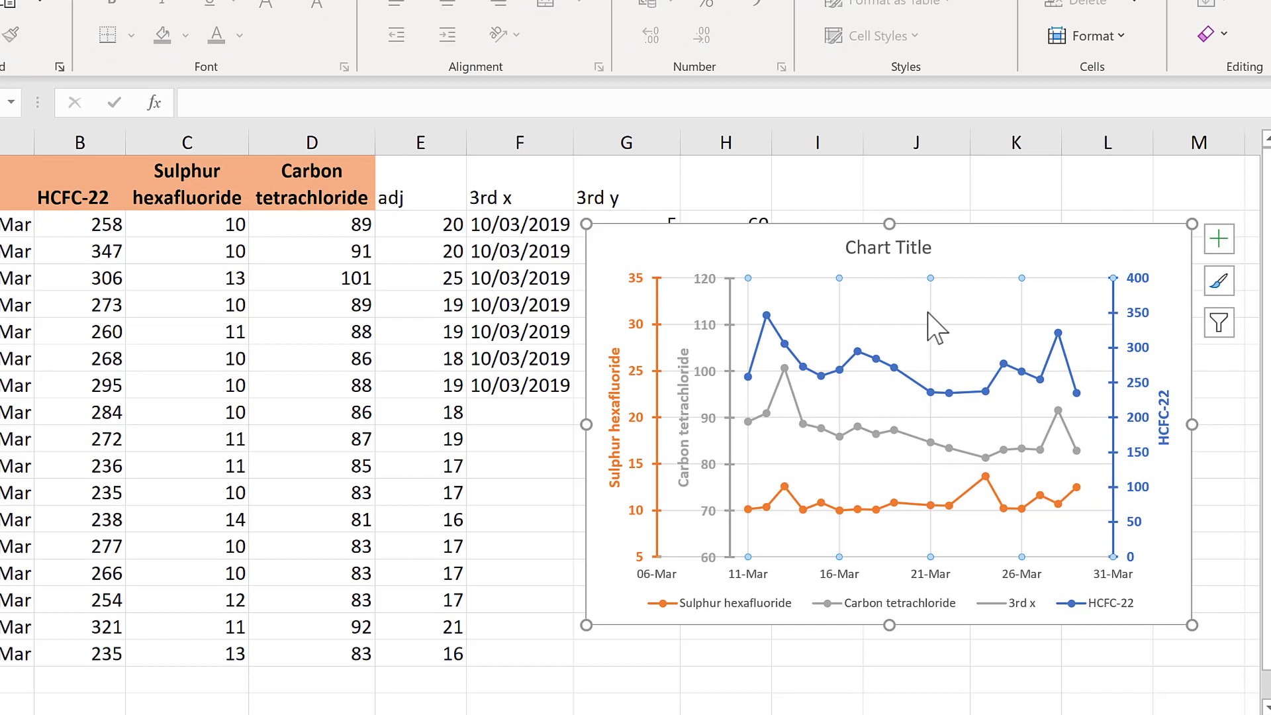
key("Escape")
left_click(849, 325)
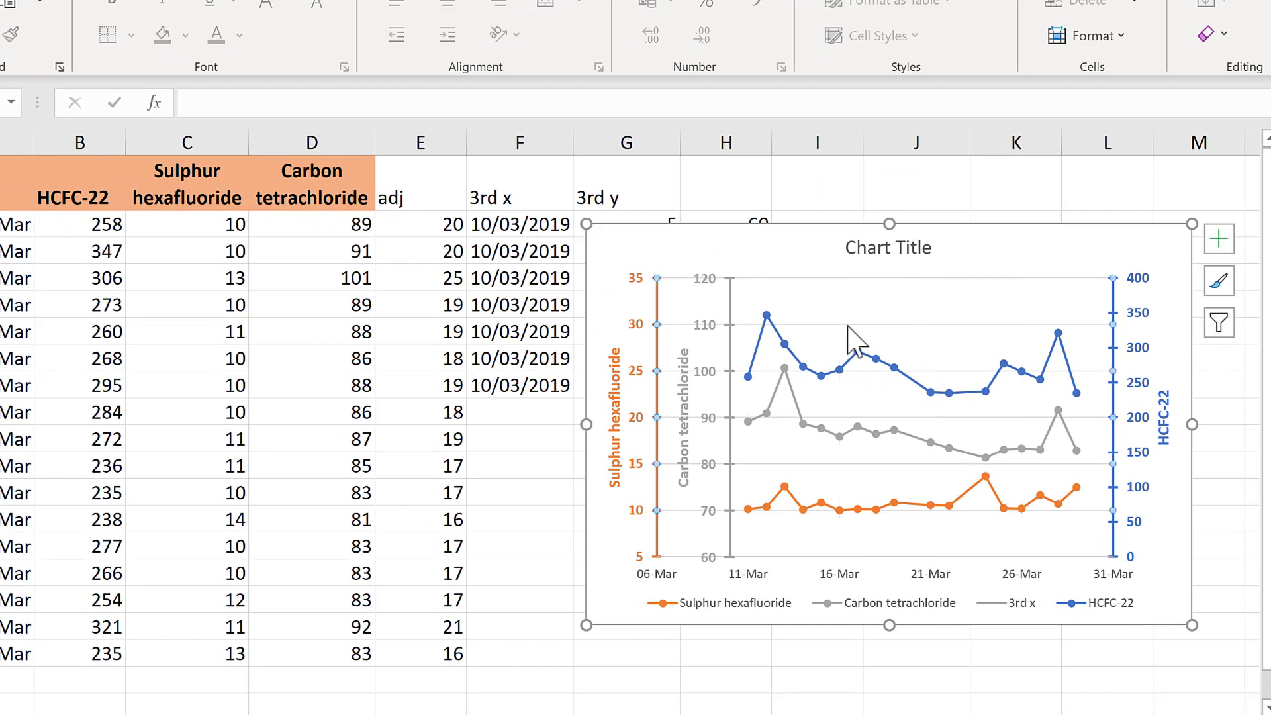
key("Escape")
left_click(745, 659)
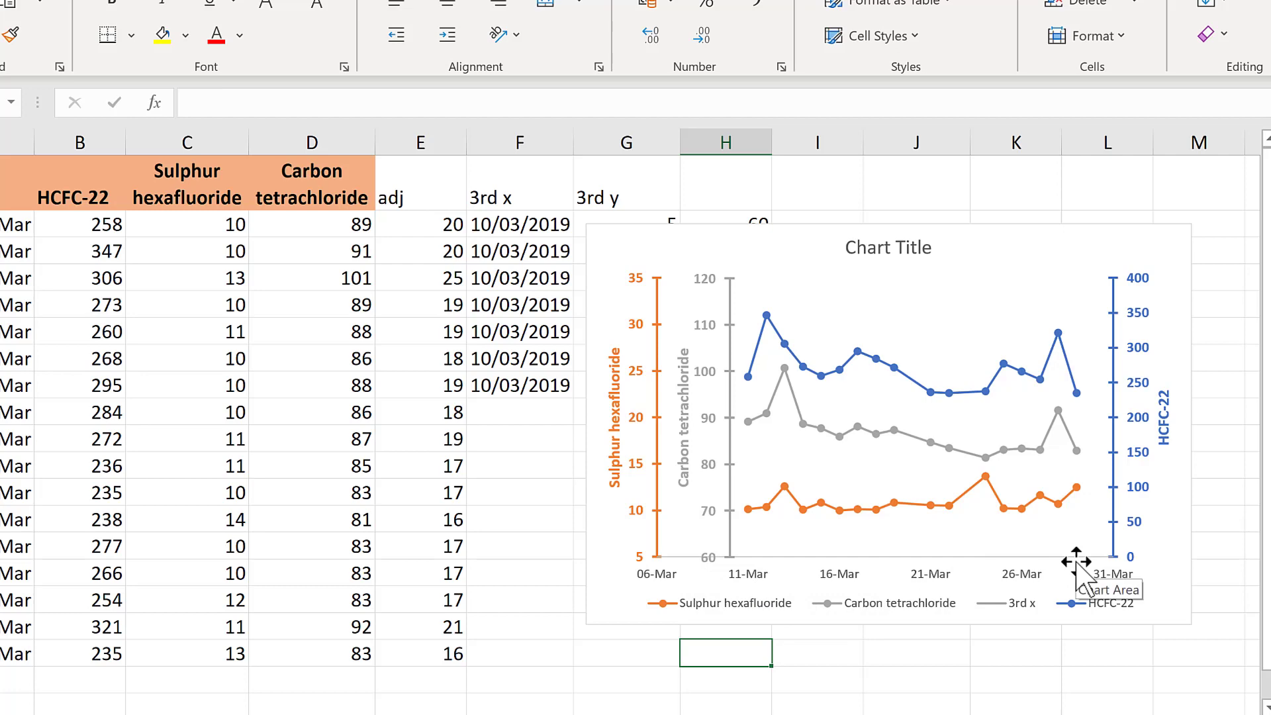
left_click(778, 227)
Move the chart left over columns B–G and enter header y in I1 with 5 in I2.
left_click_drag(777, 226, 256, 240)
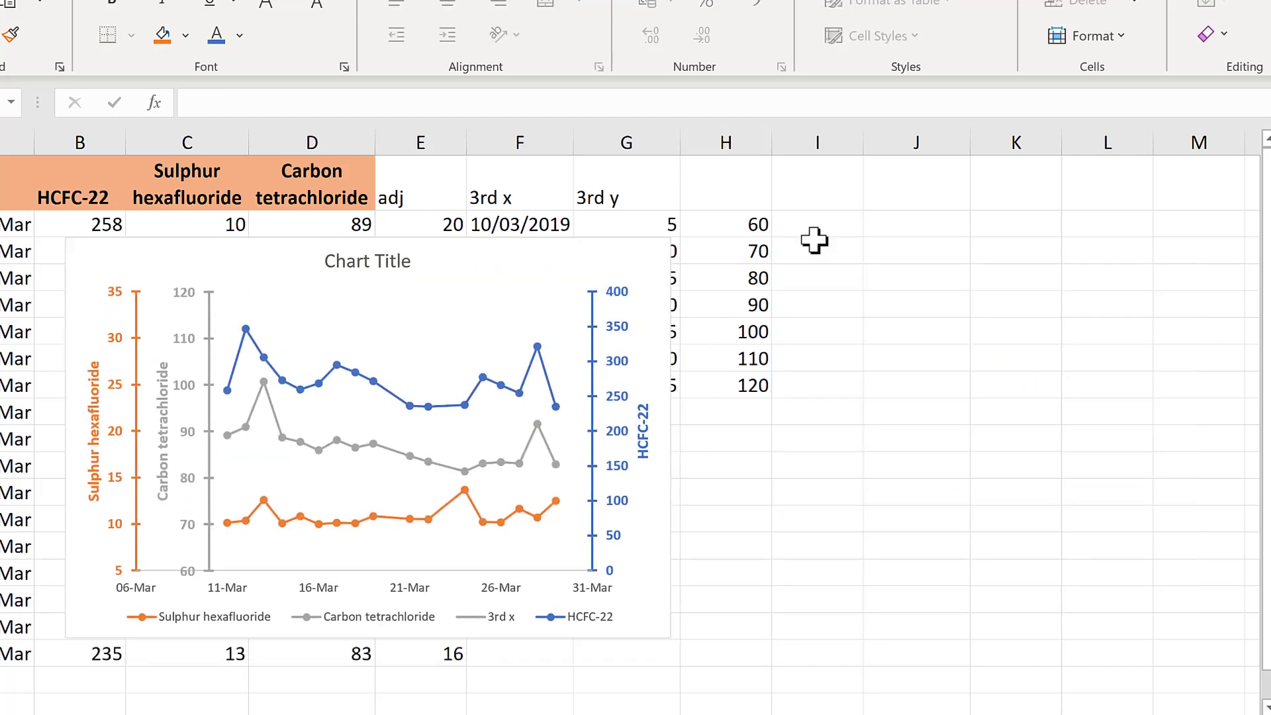
left_click(820, 181)
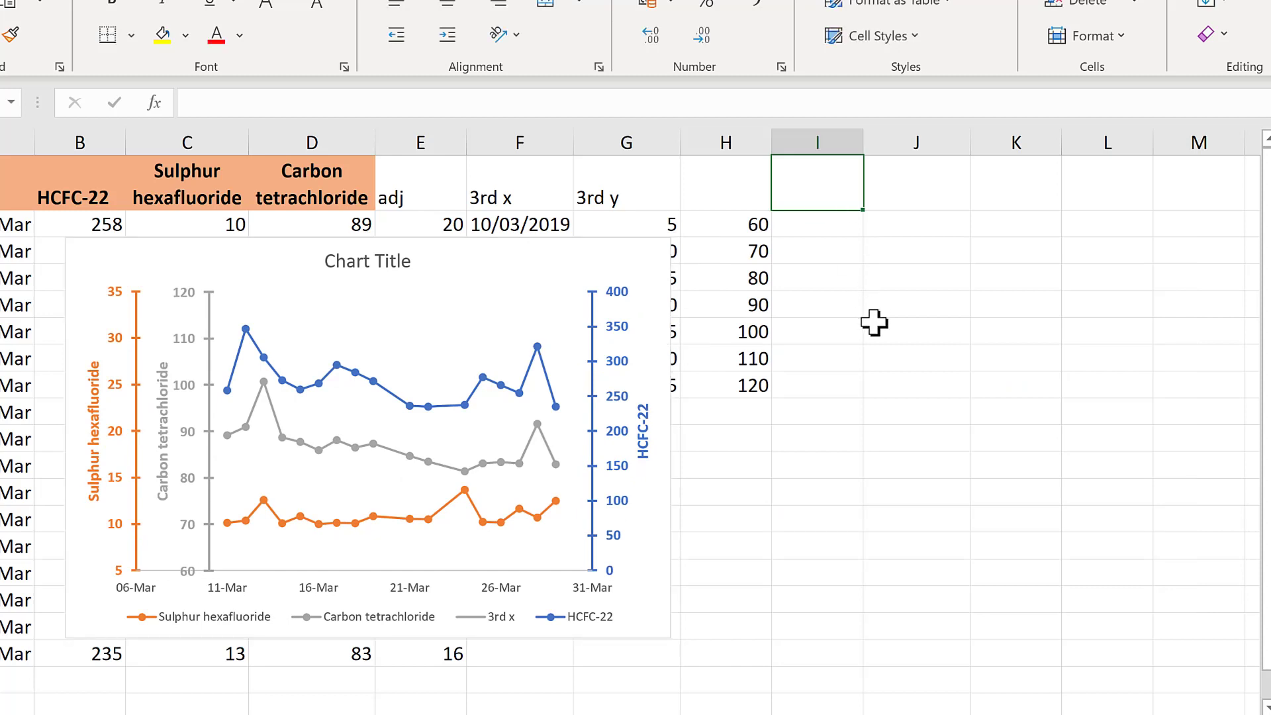
type("y")
key("Return")
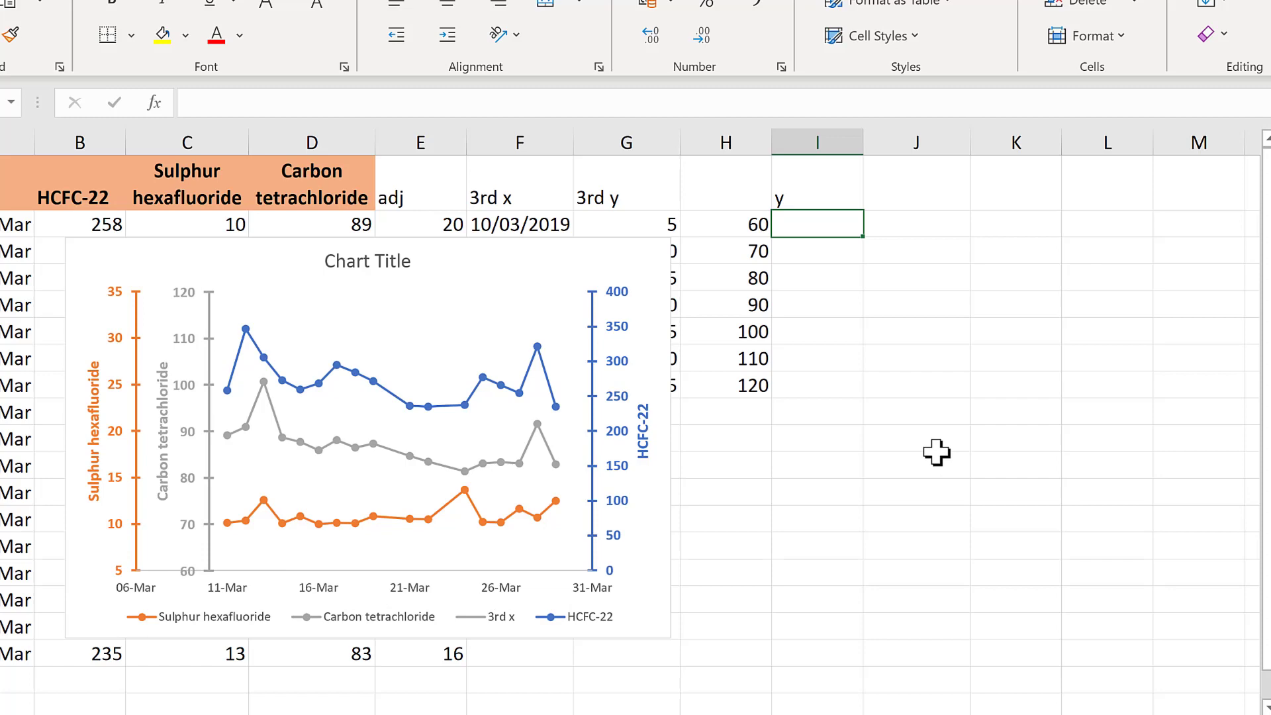
type("5")
left_click(852, 325)
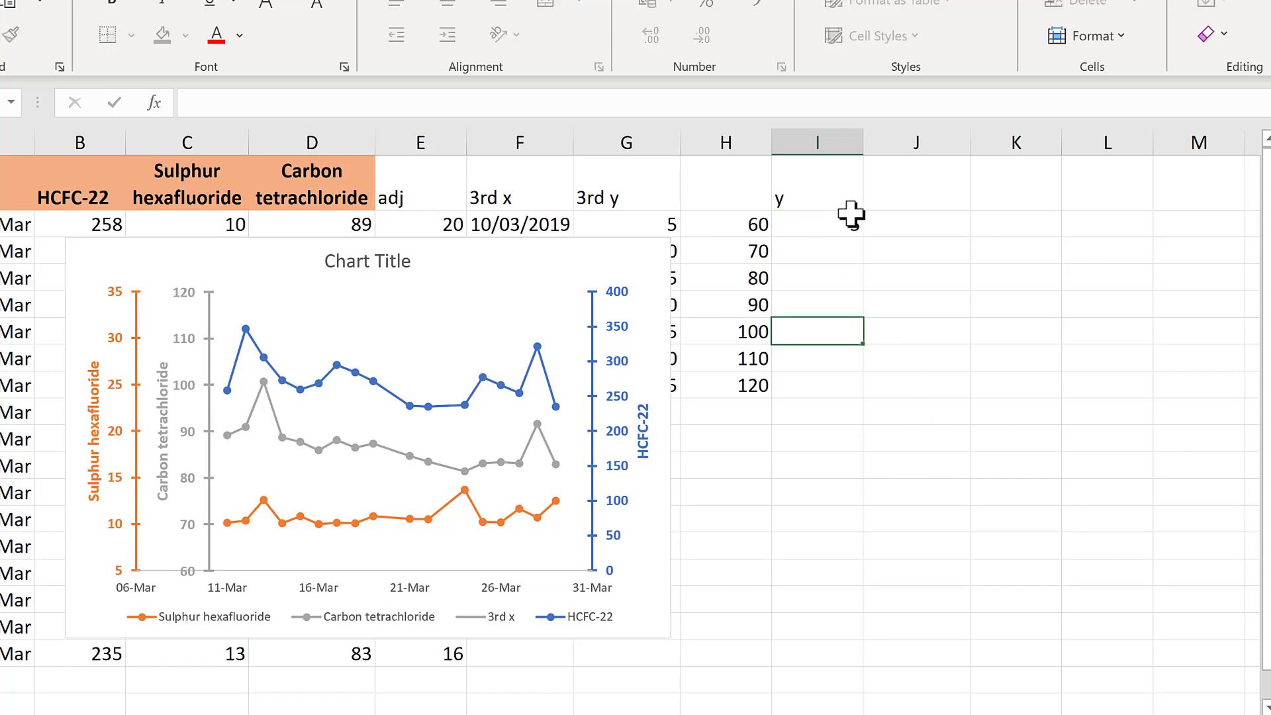
Enter header x in J1, date 10/03/2019 in J2, and fill =J2+5 down to J6.
left_click(910, 192)
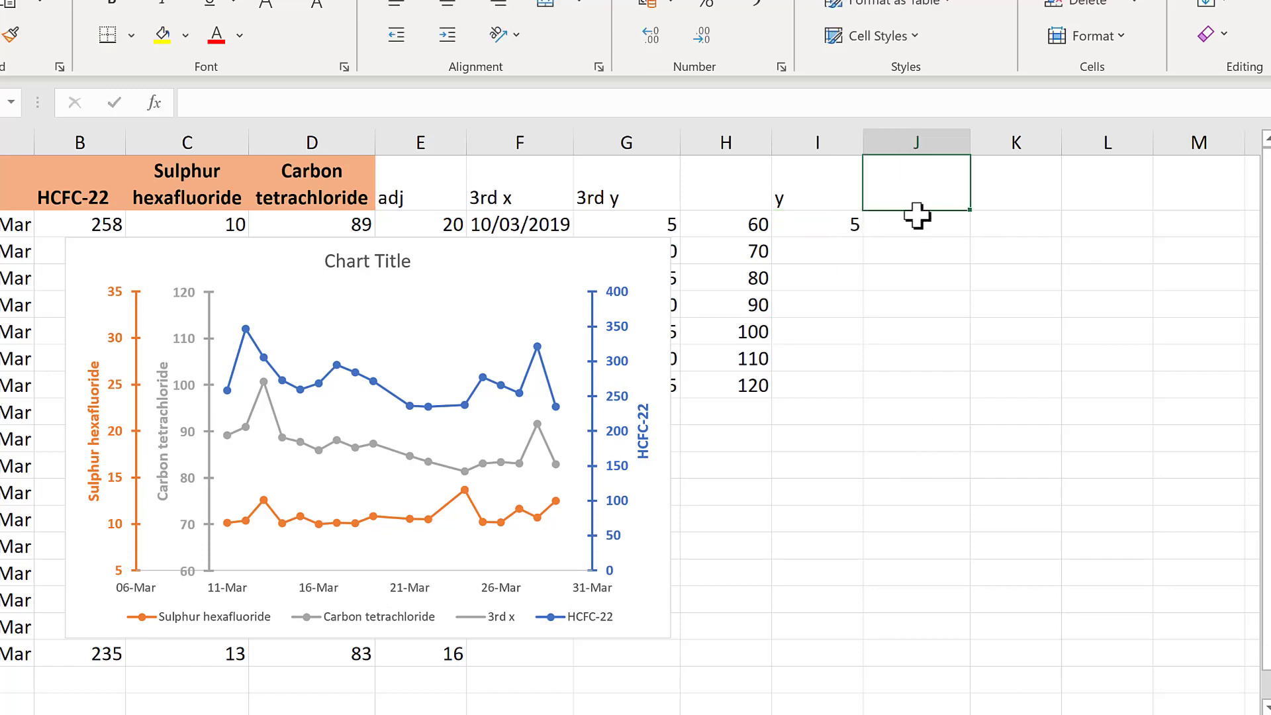
type("x")
key("Return")
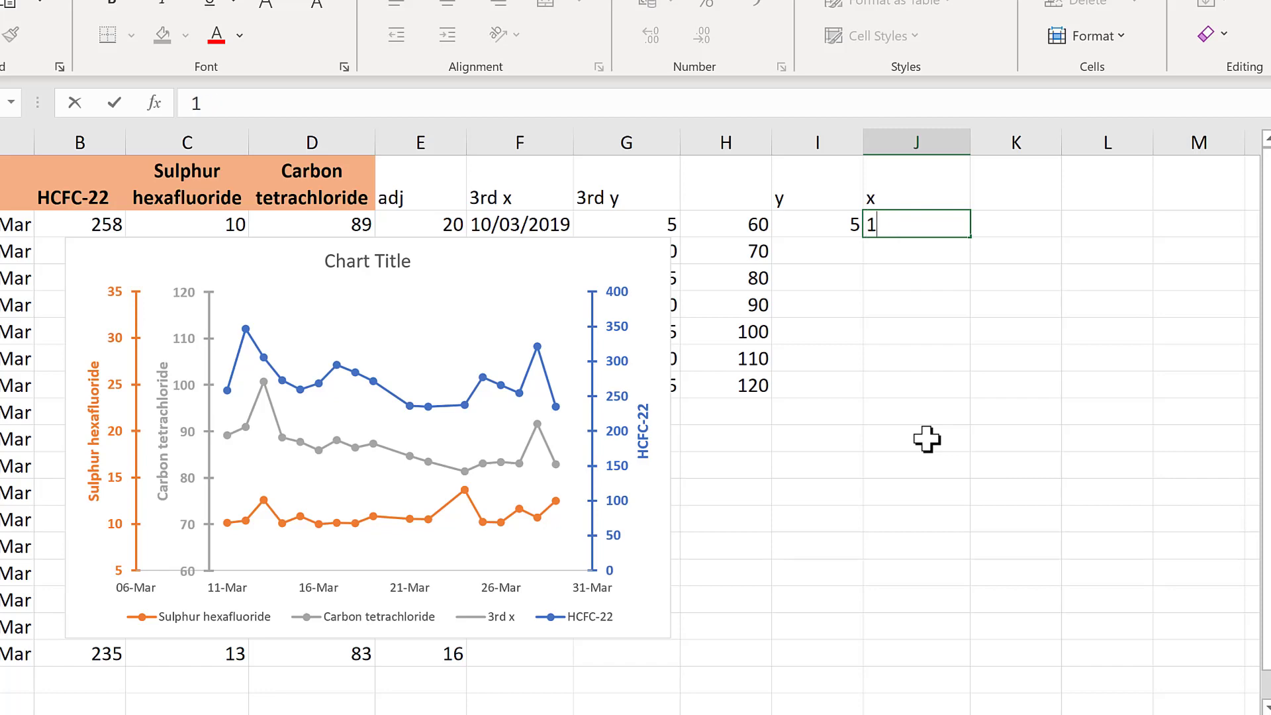
type("9")
key("Return")
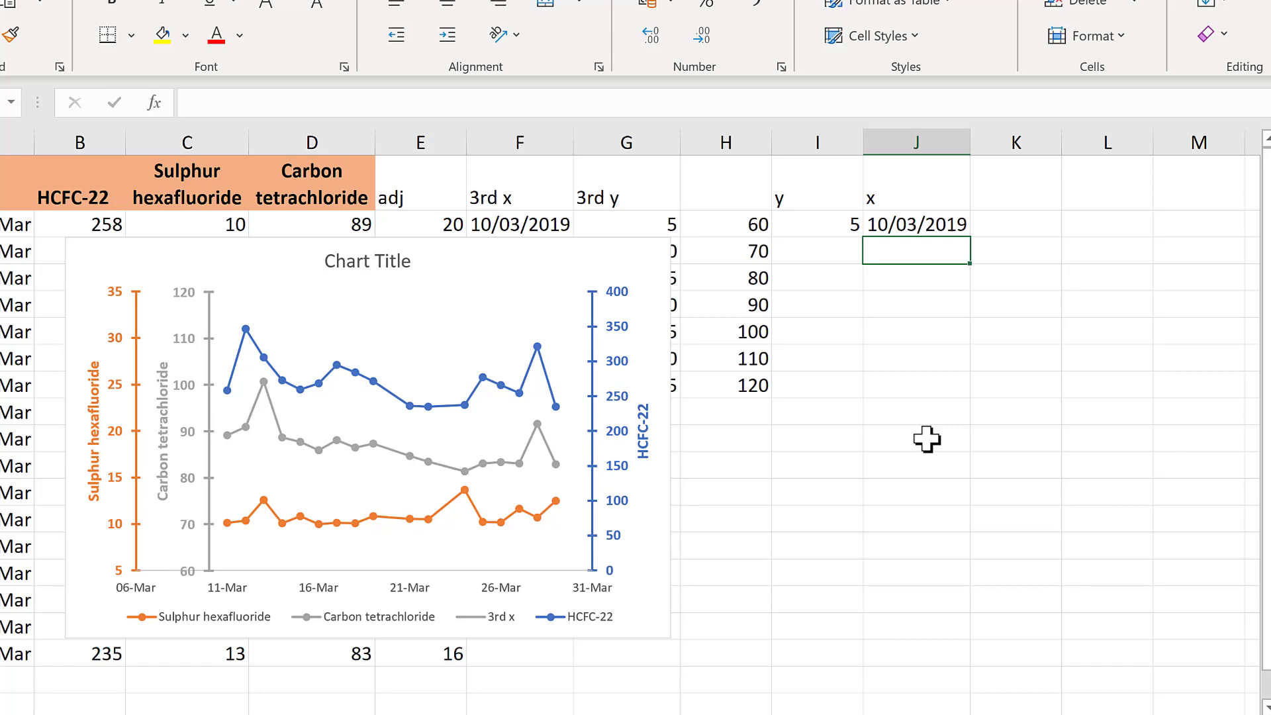
type("+")
key("BackSpace")
type("=")
left_click(898, 223)
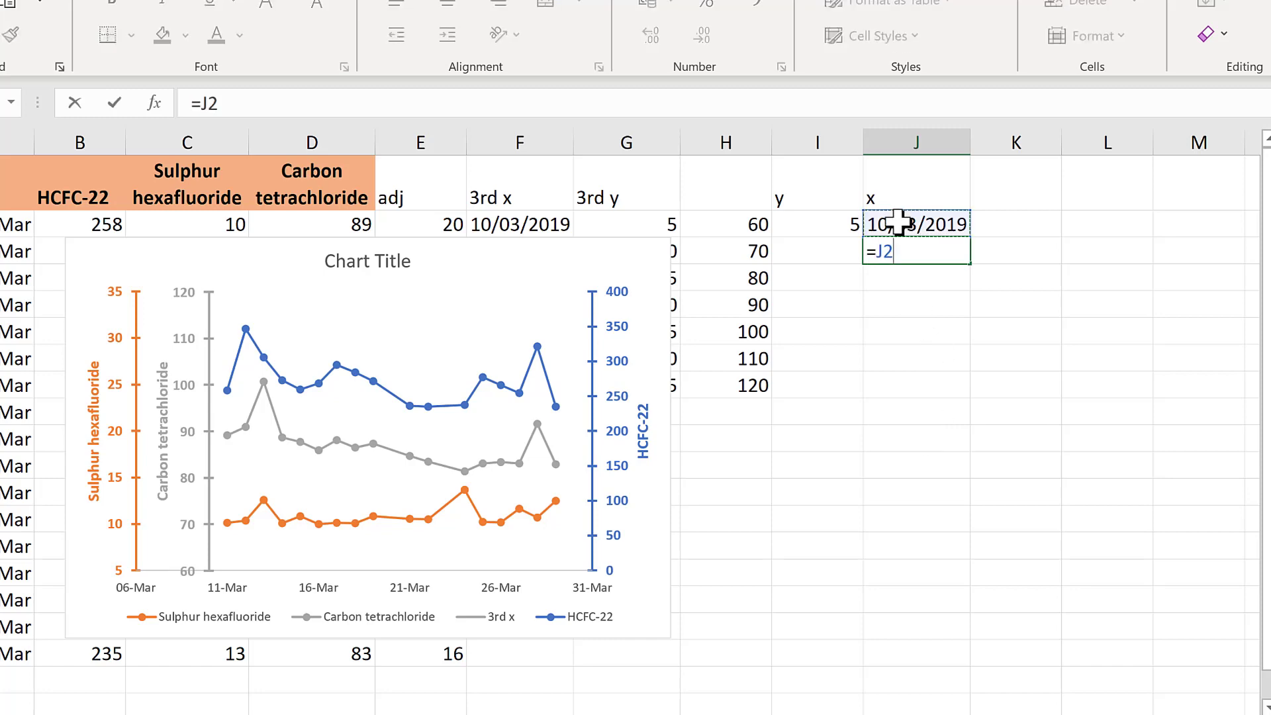
type("+5")
key("Return")
left_click(914, 251)
left_click_drag(970, 299, 972, 341)
Set the date axis Maximum bound to 30/3/19.
left_click(936, 368)
double_click(506, 587)
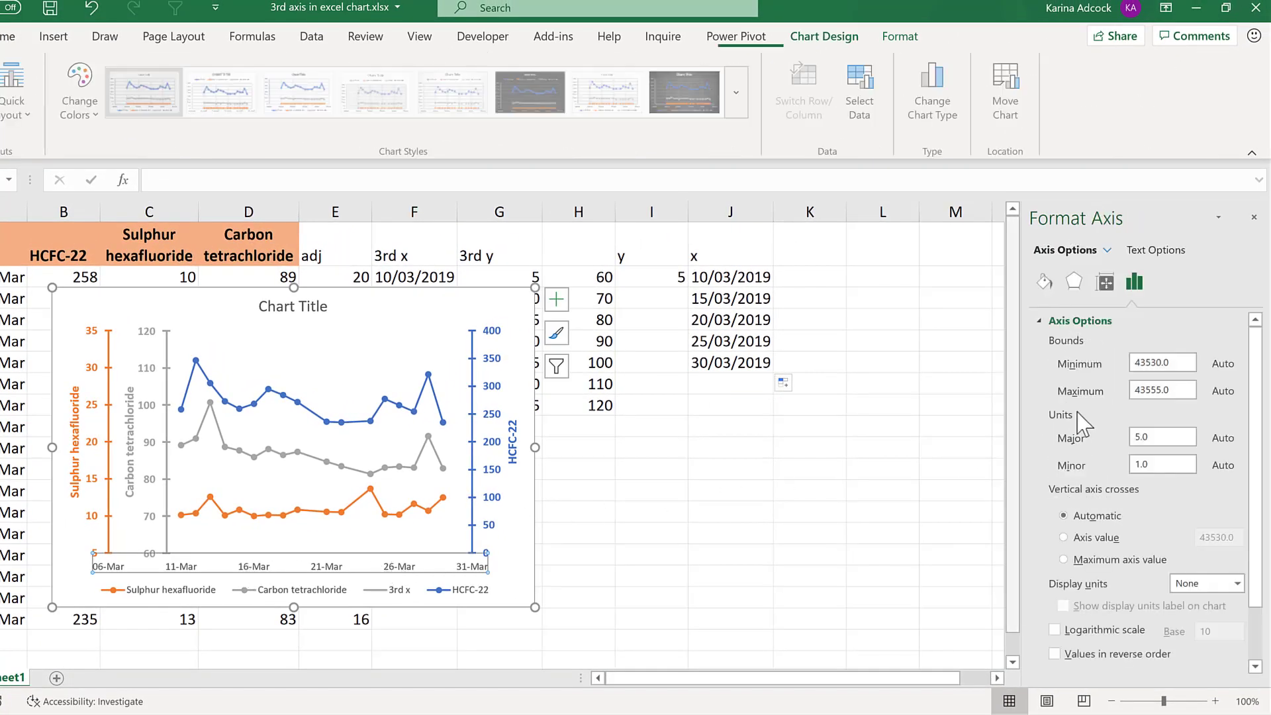
key("Return")
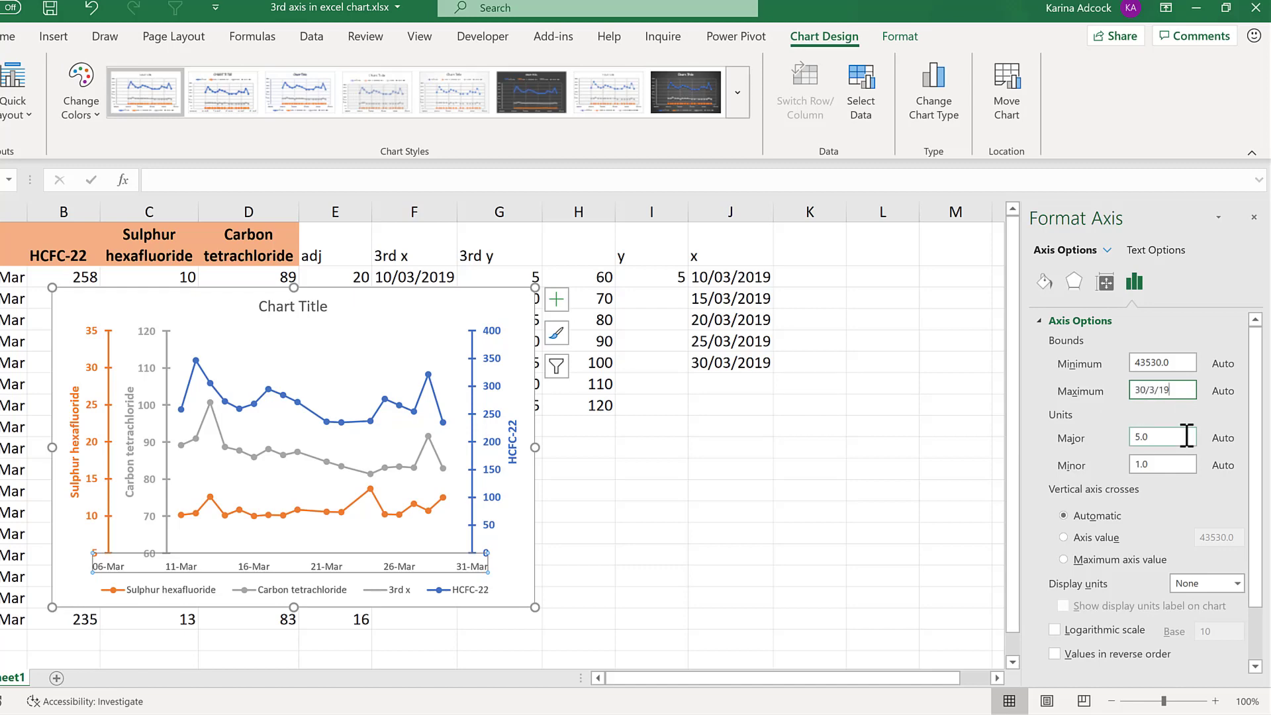
type("30/3/19")
key("Return")
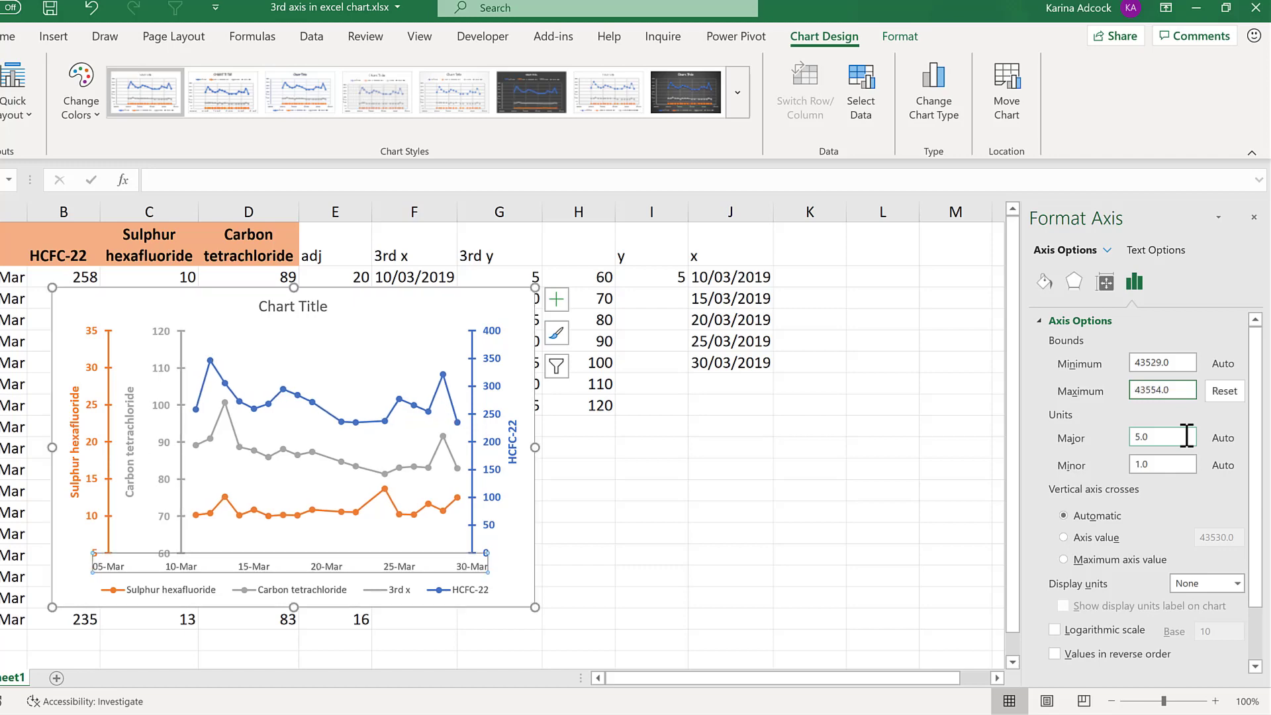
left_click(1162, 362)
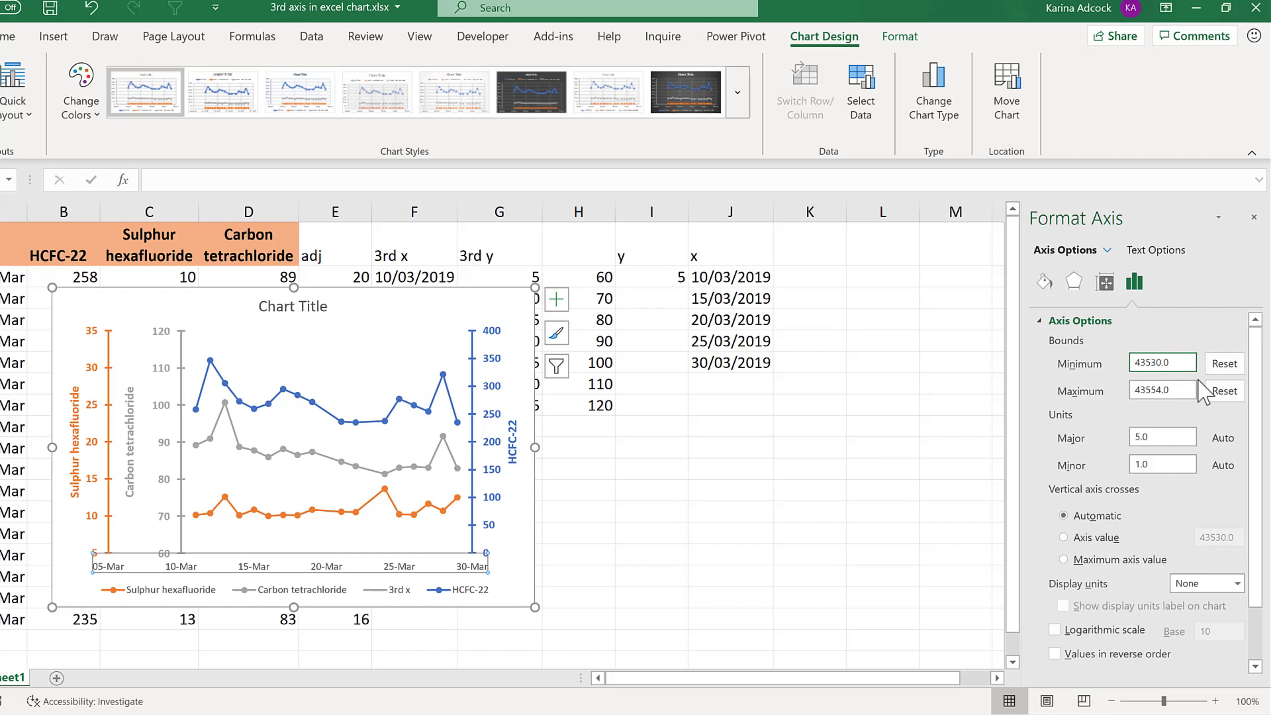
Copy the 5 down the y column through I6.
left_click(668, 277)
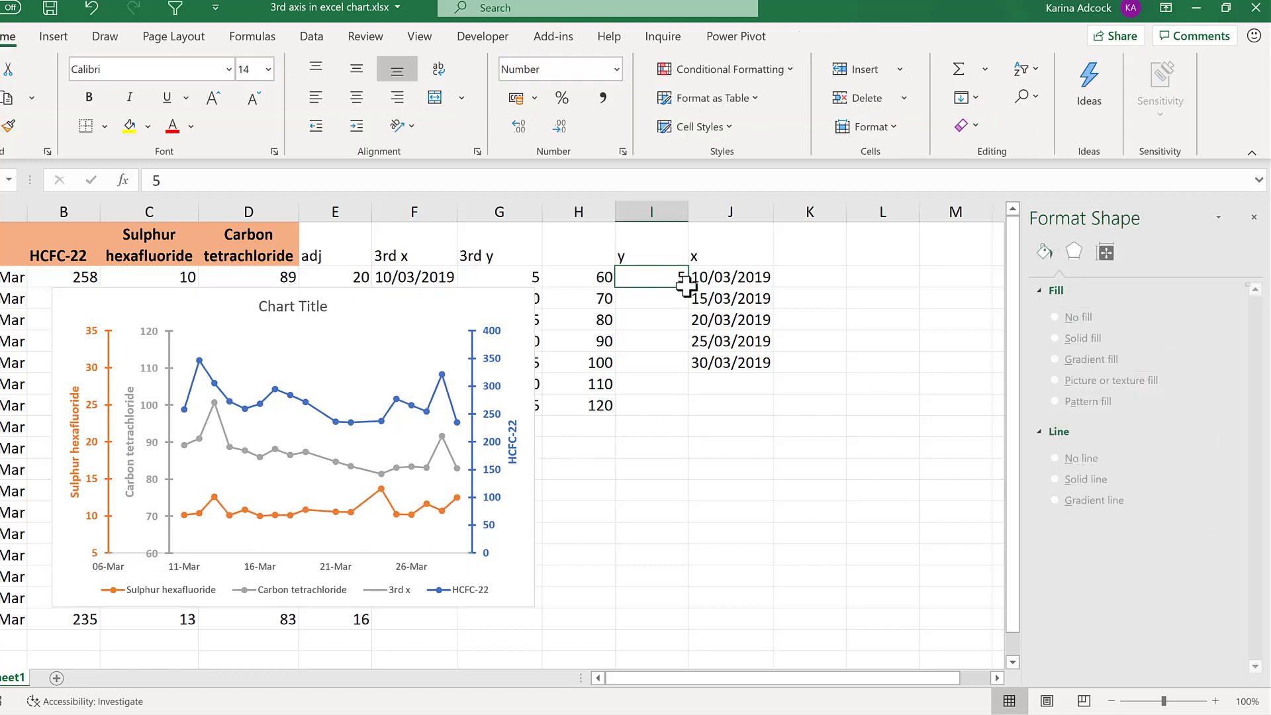
mouse_move(687, 287)
left_mouse_down()
mouse_move(682, 369)
mouse_move(699, 370)
left_mouse_up()
left_click(666, 407)
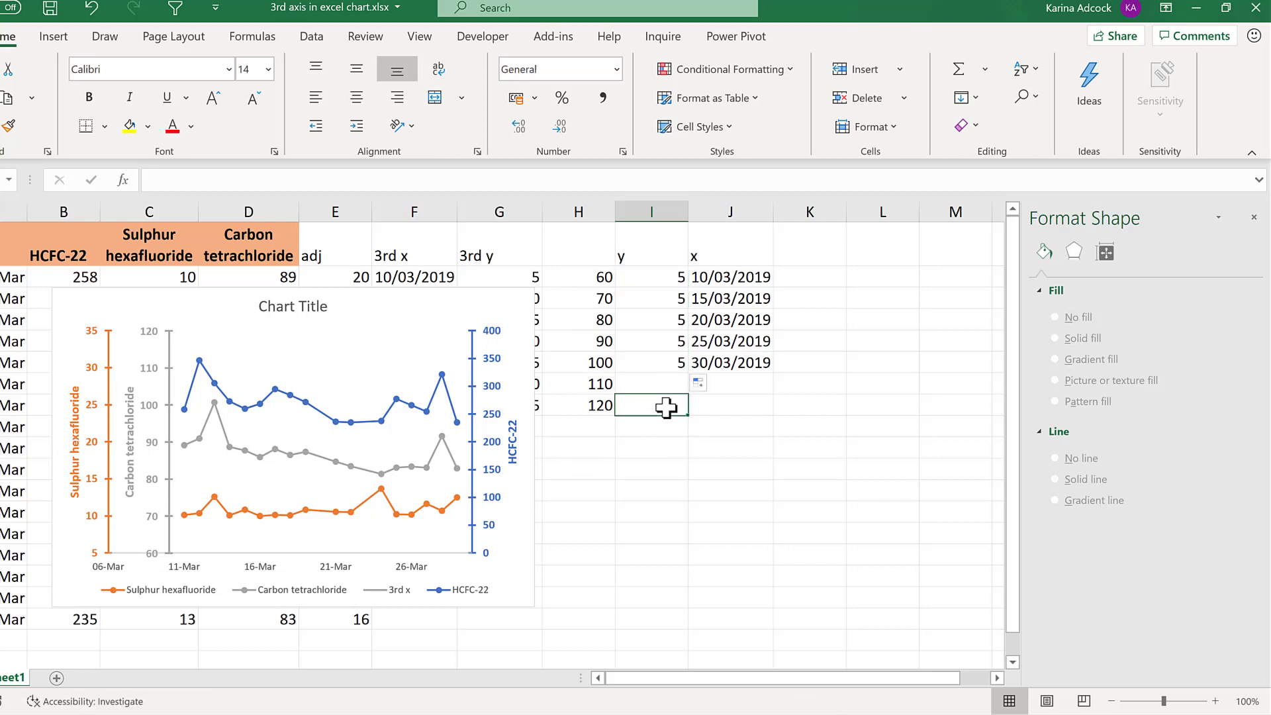
Add a chart series named from J1 with X values J2:J6 and Y values I2:I6.
left_click(447, 299)
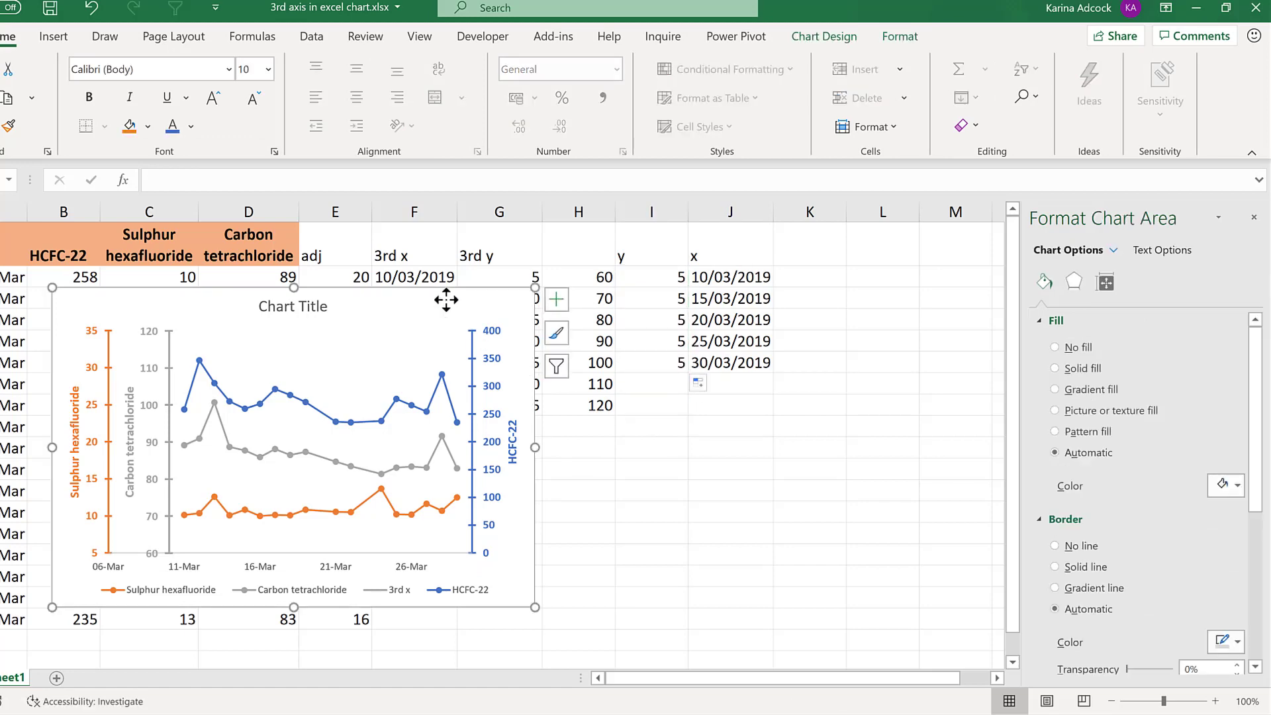
right_click(446, 300)
left_click(504, 453)
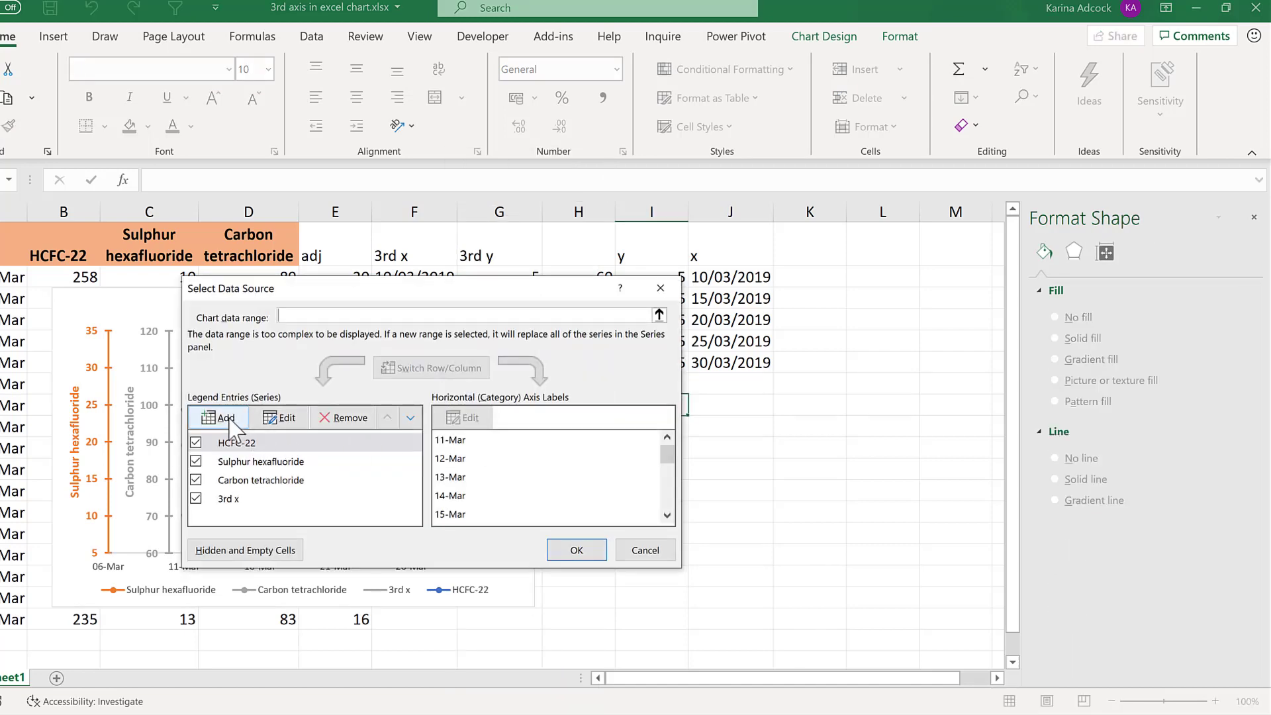
left_click(225, 417)
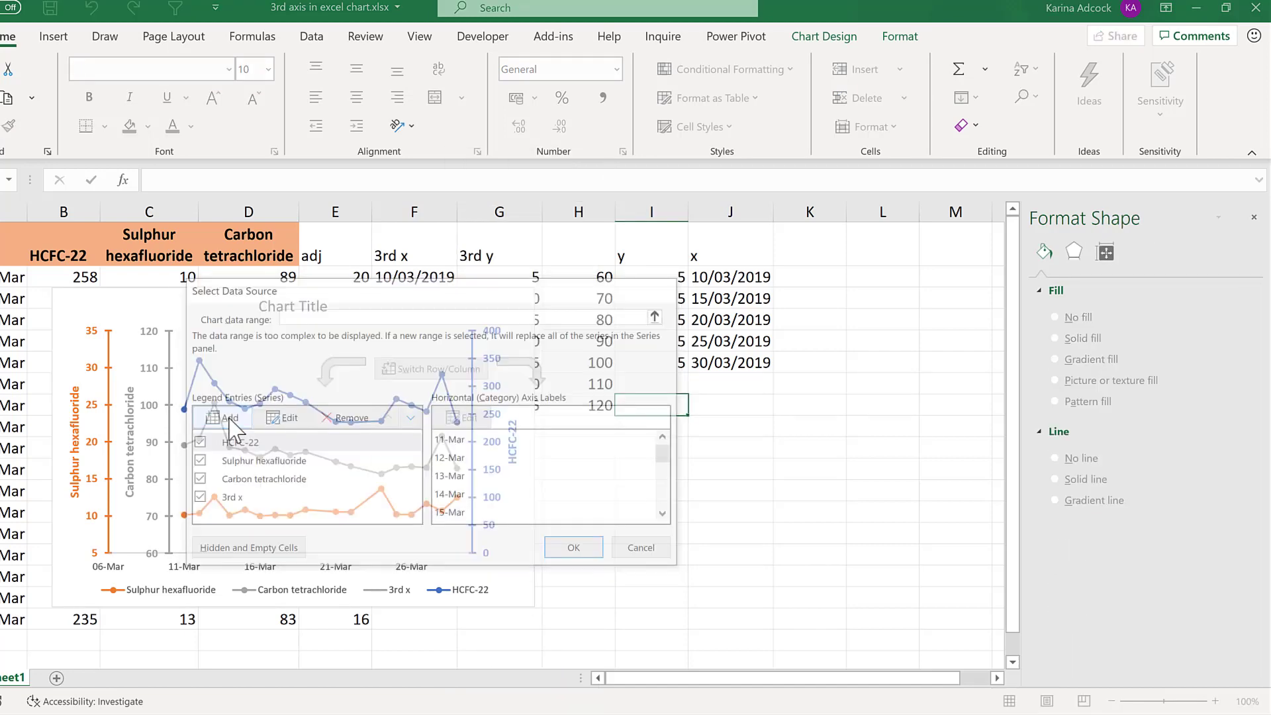
left_click(728, 247)
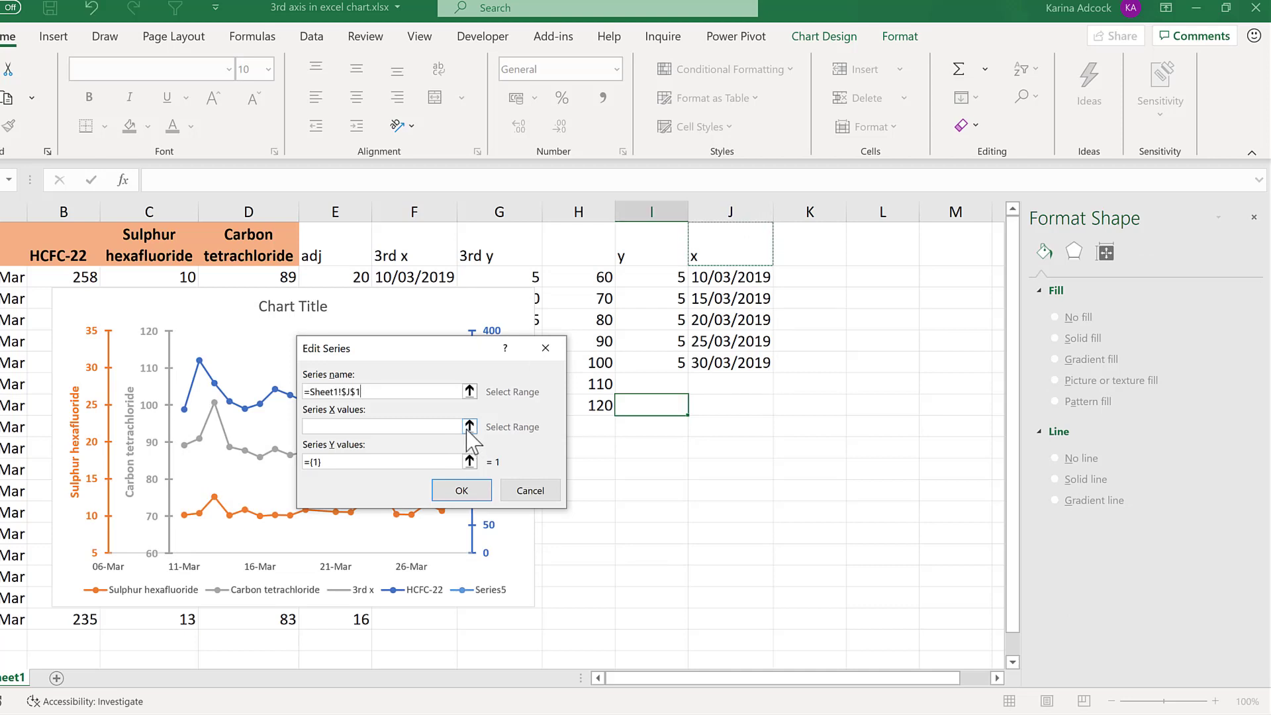
key("Tab")
left_click_drag(711, 268, 710, 369)
key("Return")
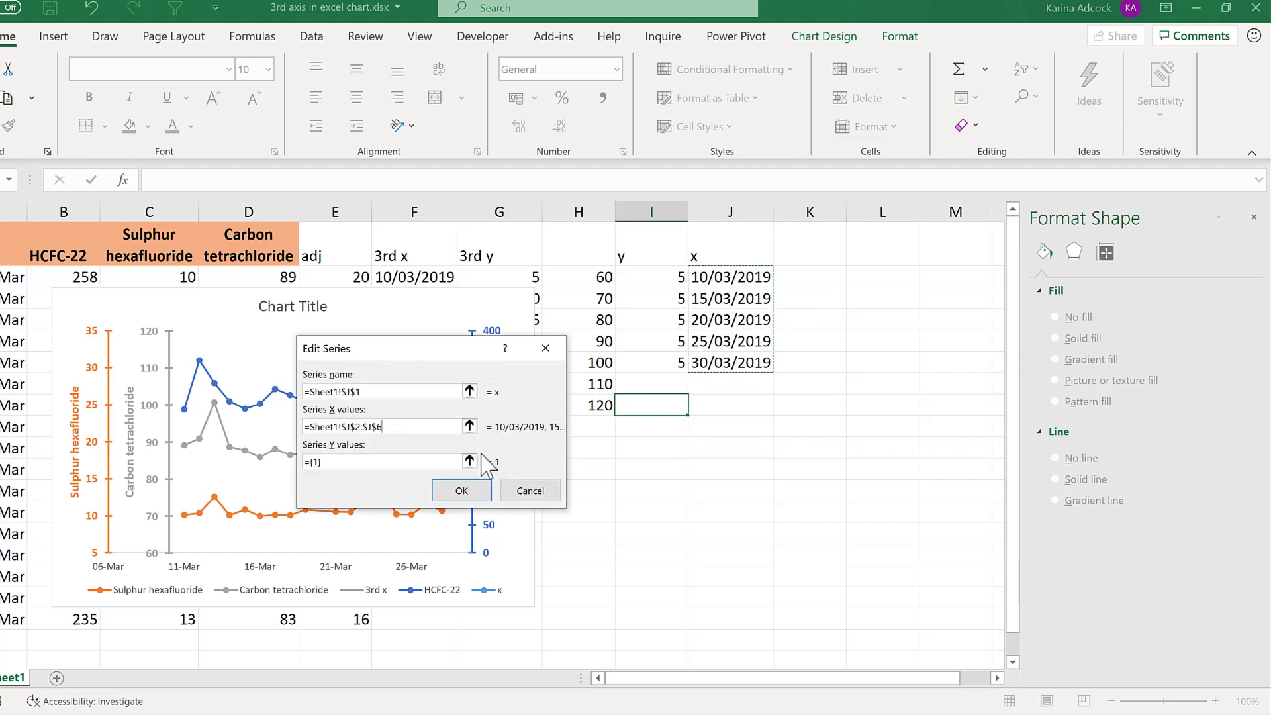
left_click(470, 462)
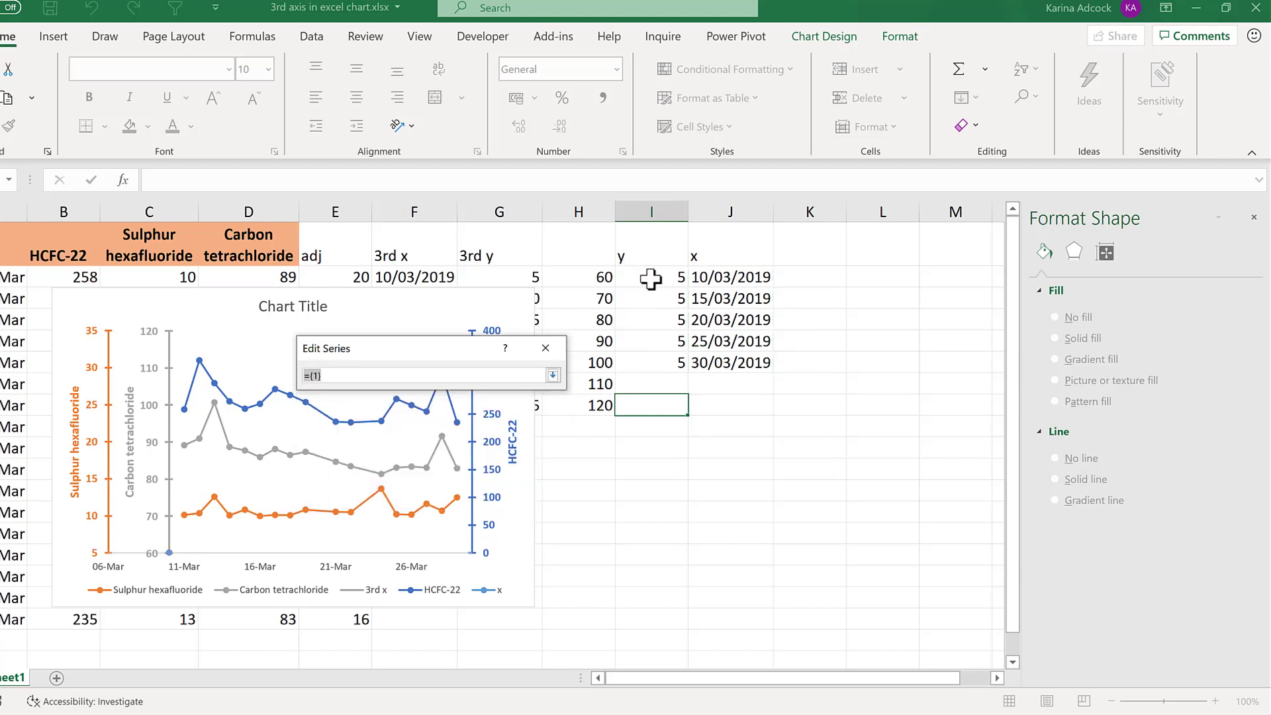
left_click_drag(651, 279, 653, 362)
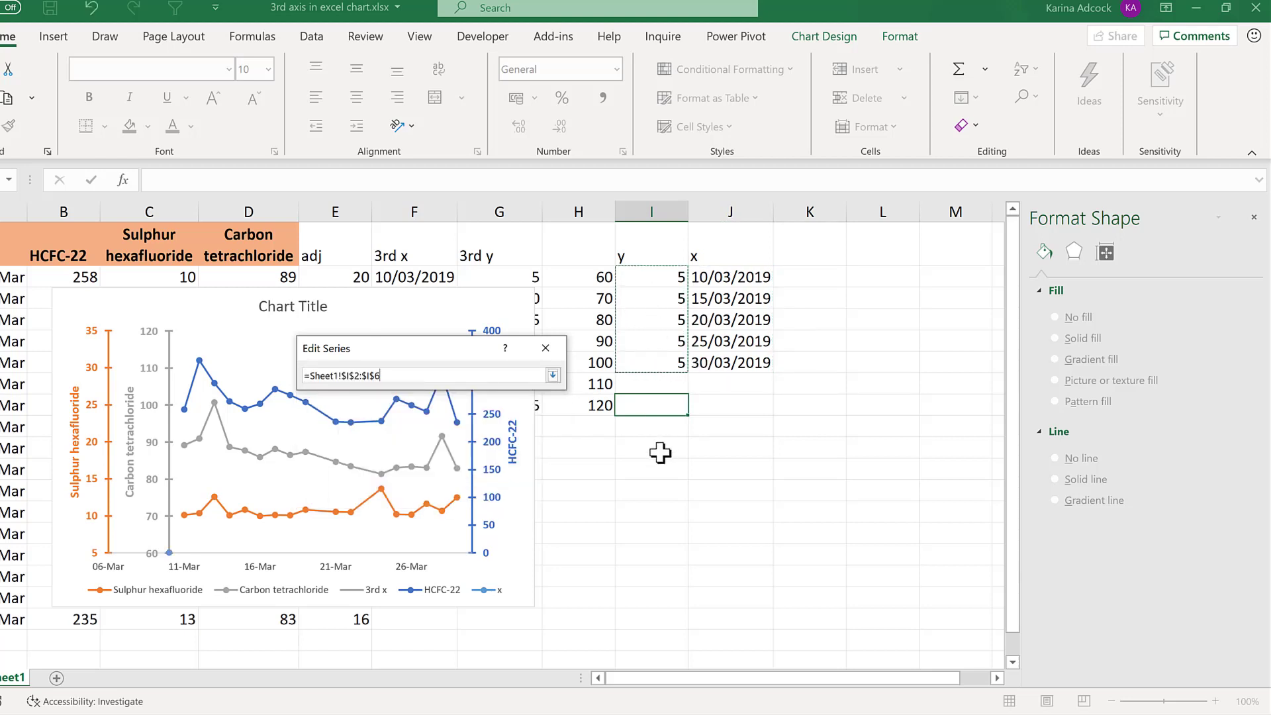
key("Return")
left_click(477, 490)
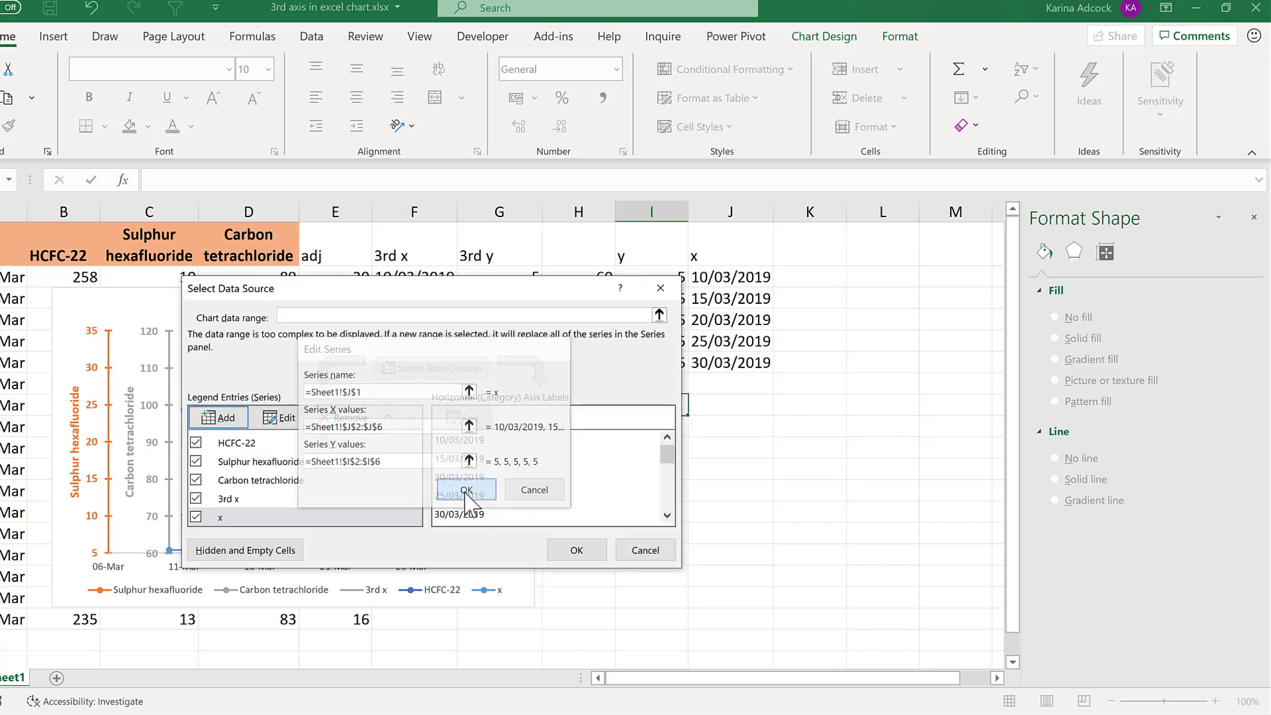
left_click(573, 550)
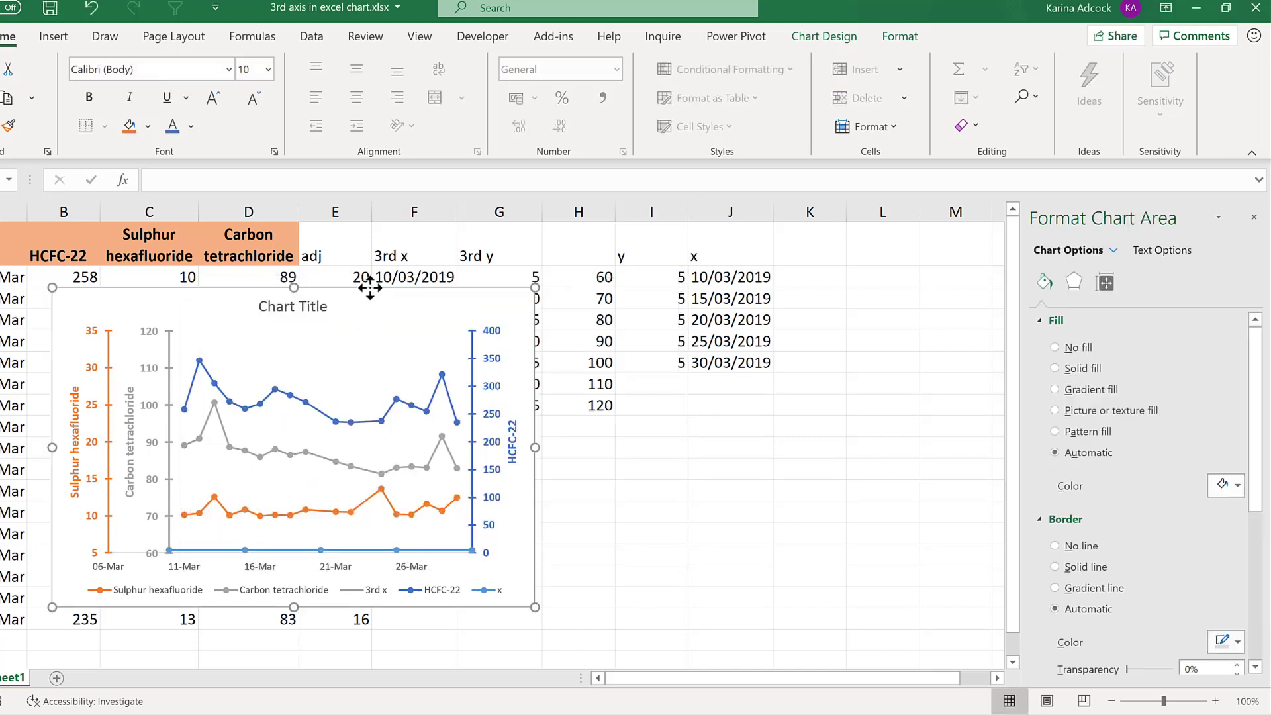
Set the flat x series to plot on the Primary Axis.
left_click_drag(369, 287, 751, 265)
left_click(782, 528)
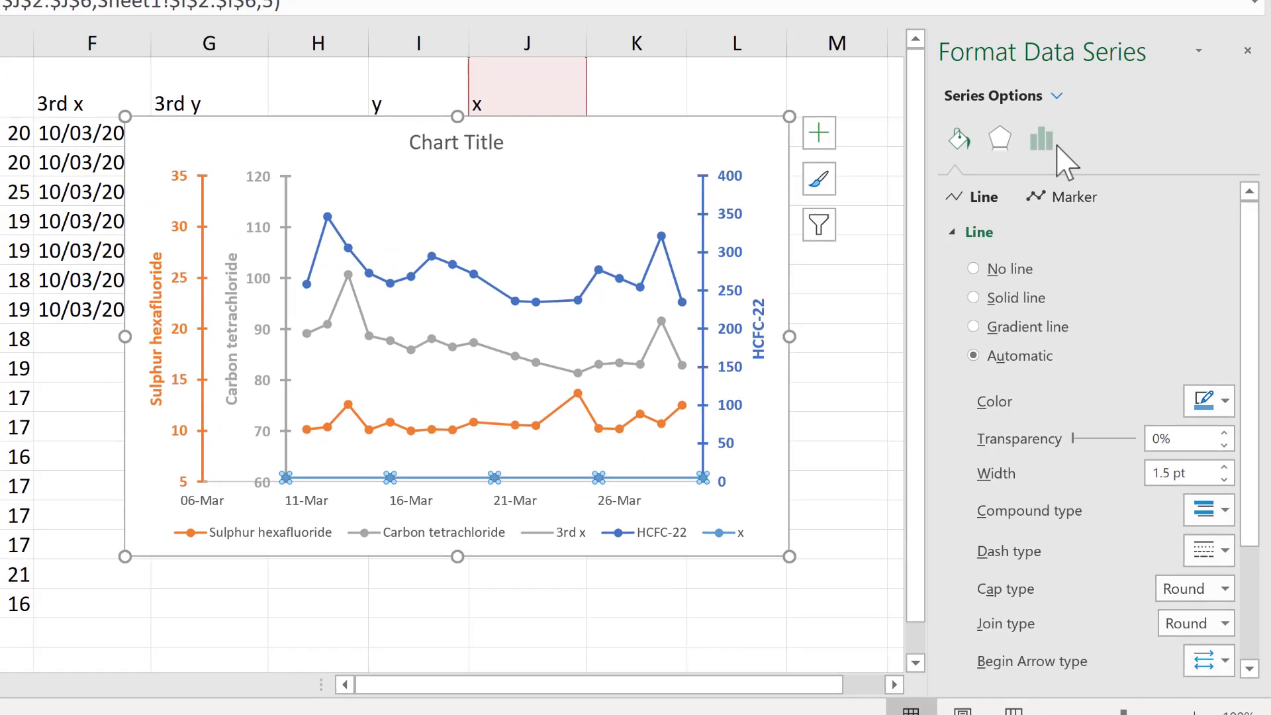
left_click(1052, 147)
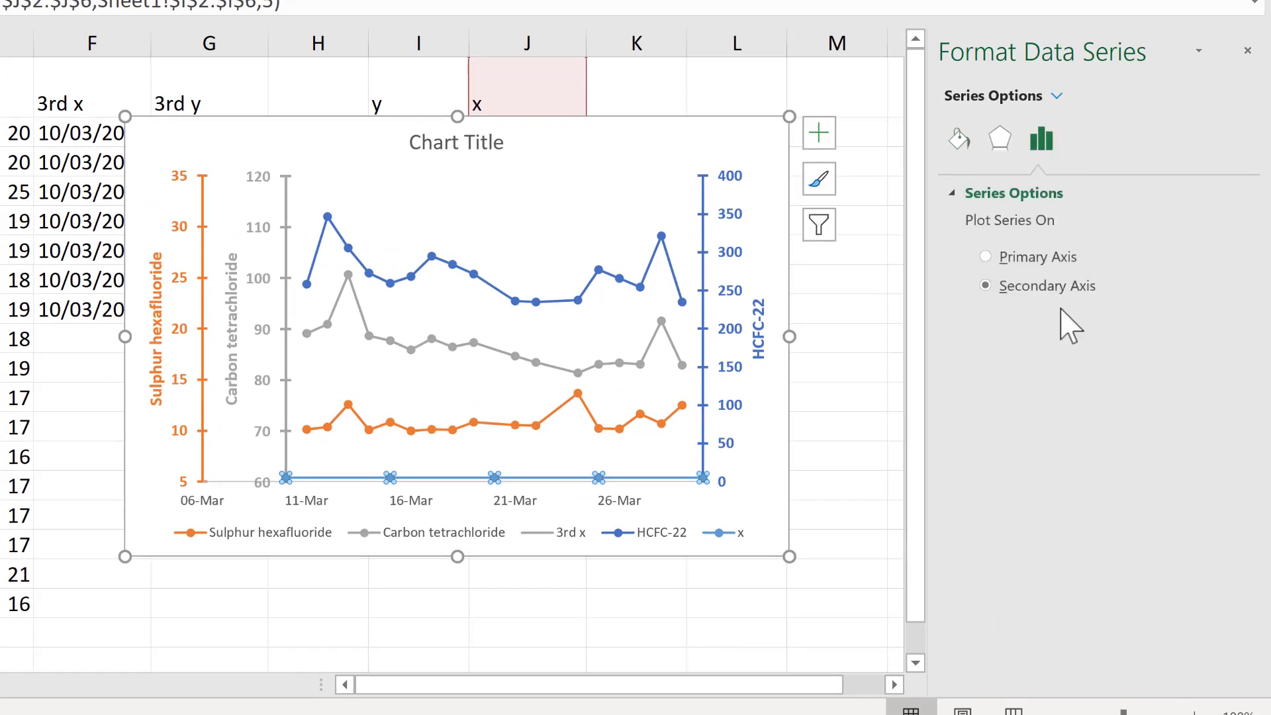
left_click(1020, 264)
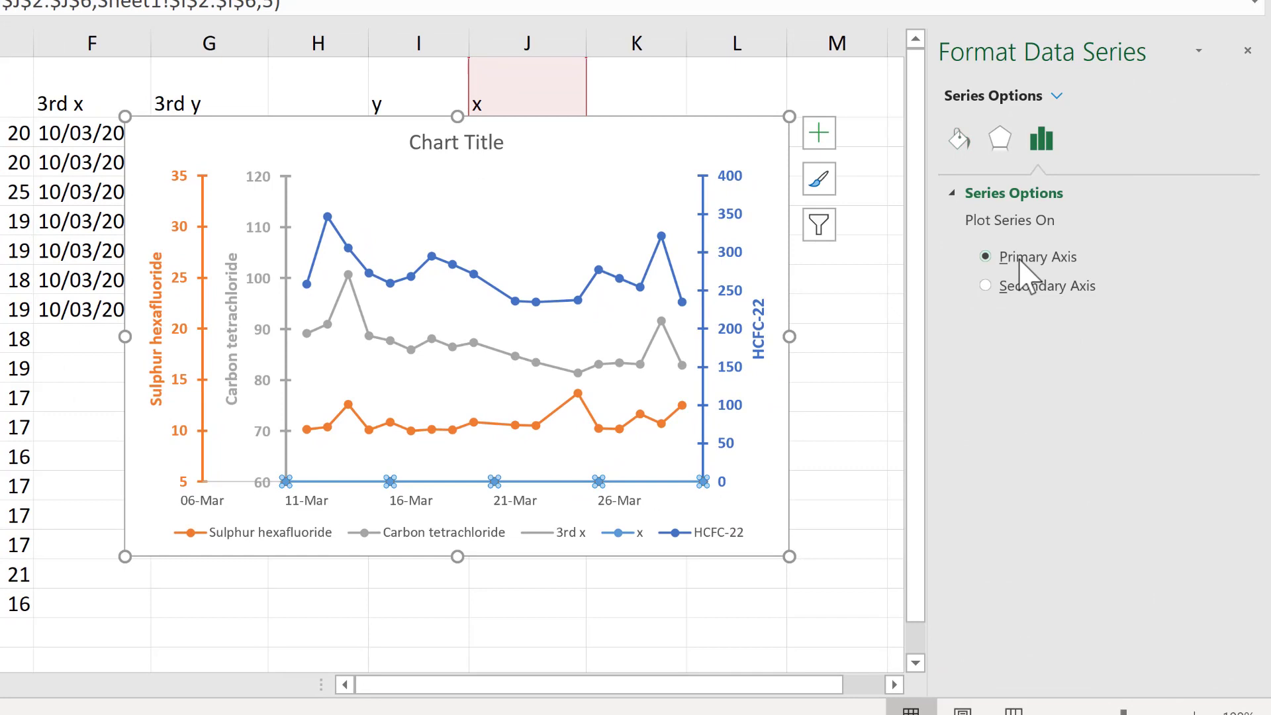
Add data labels to the x series showing X values instead of Y values.
right_click(600, 483)
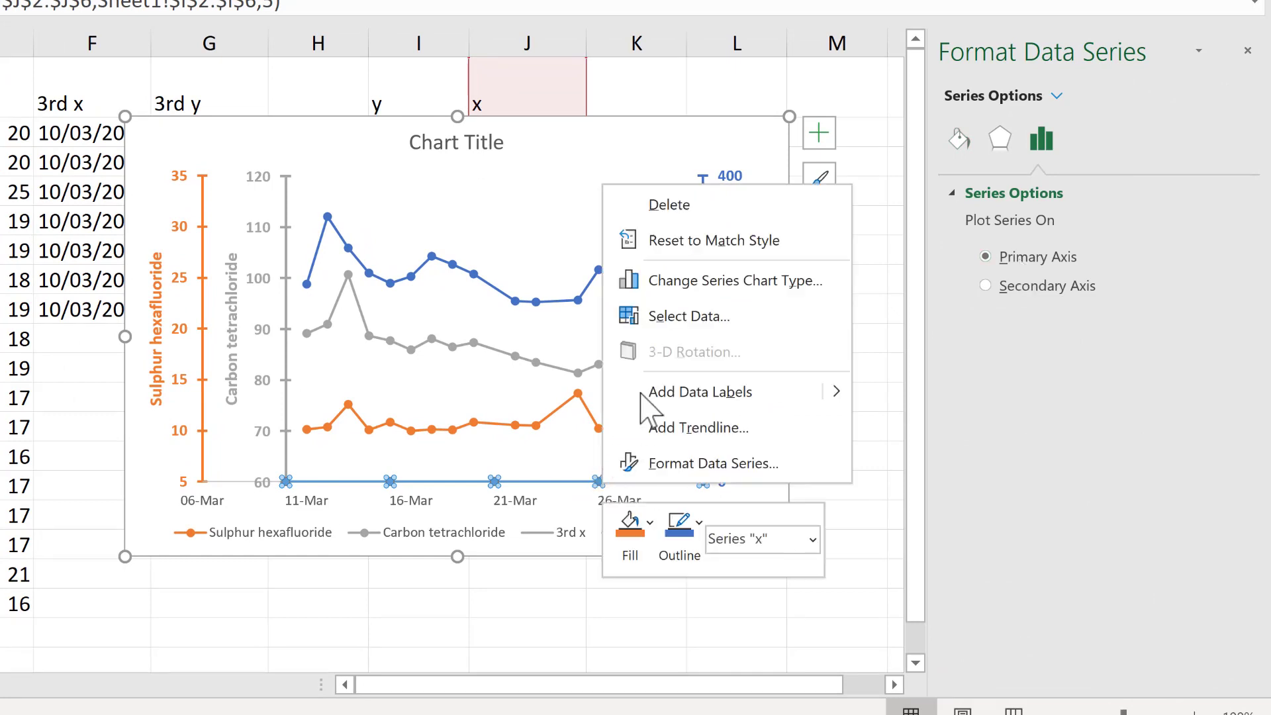
left_click(682, 390)
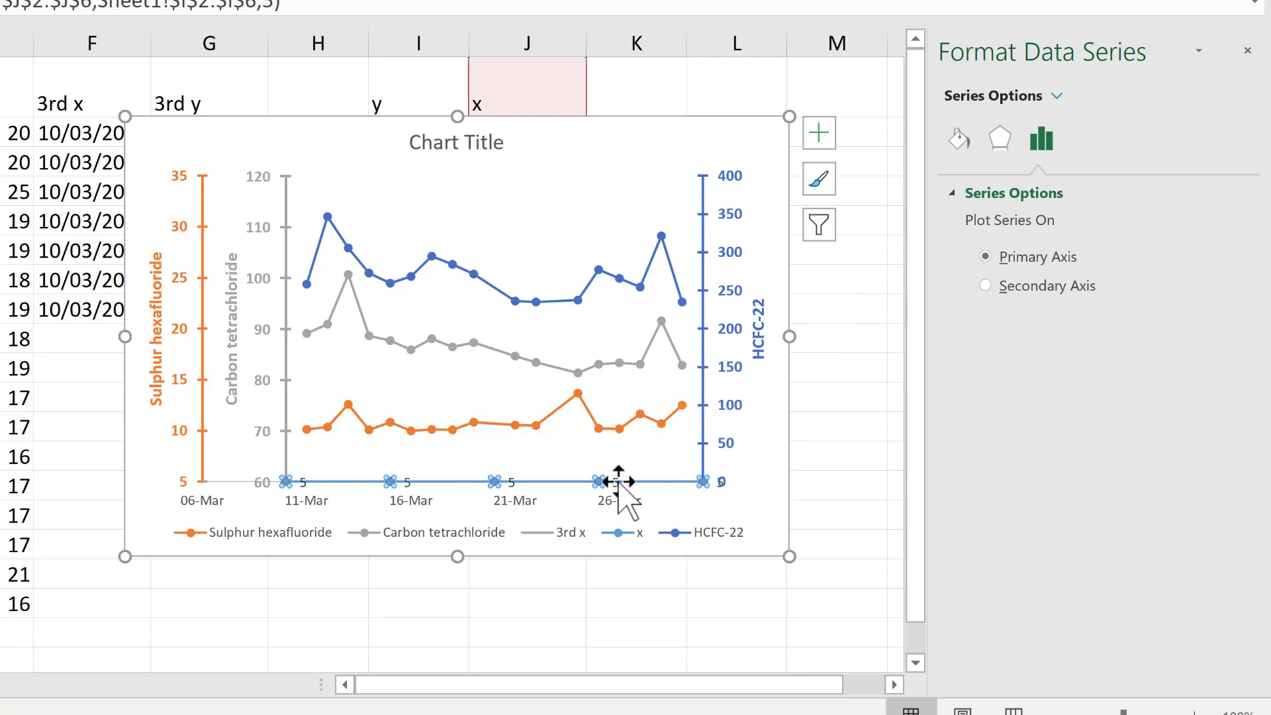
left_click(714, 484)
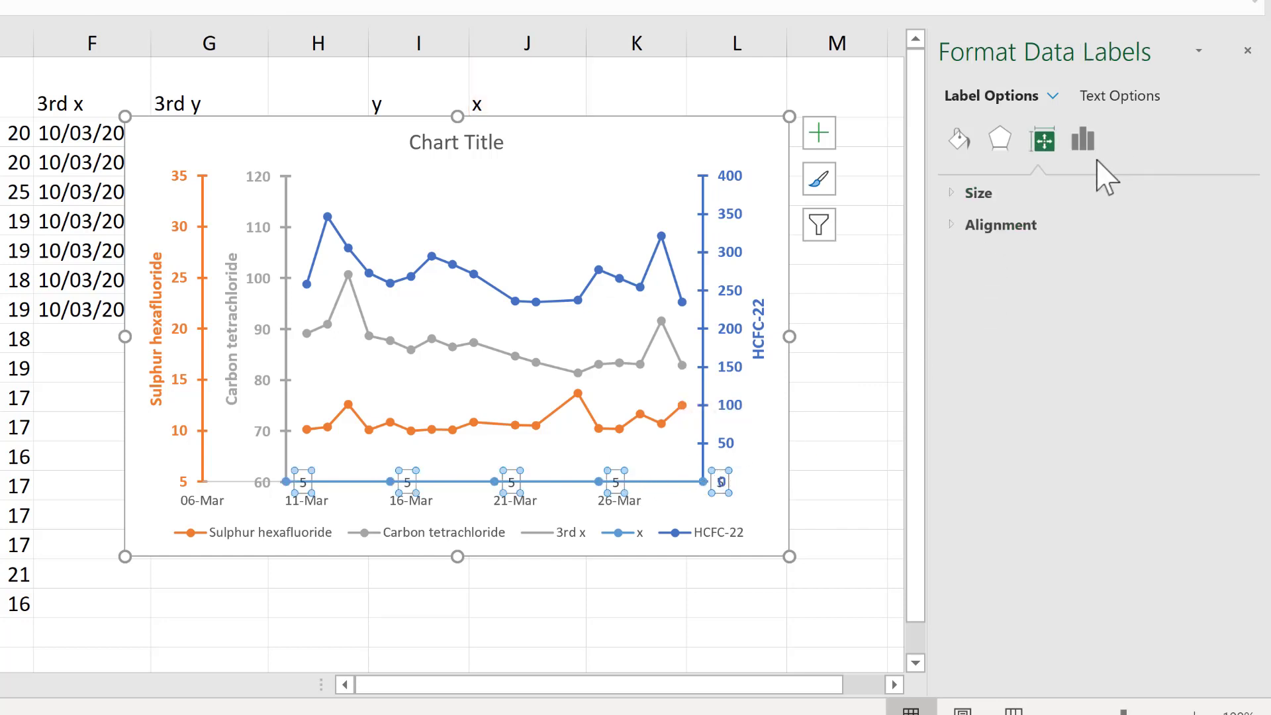
left_click(1092, 137)
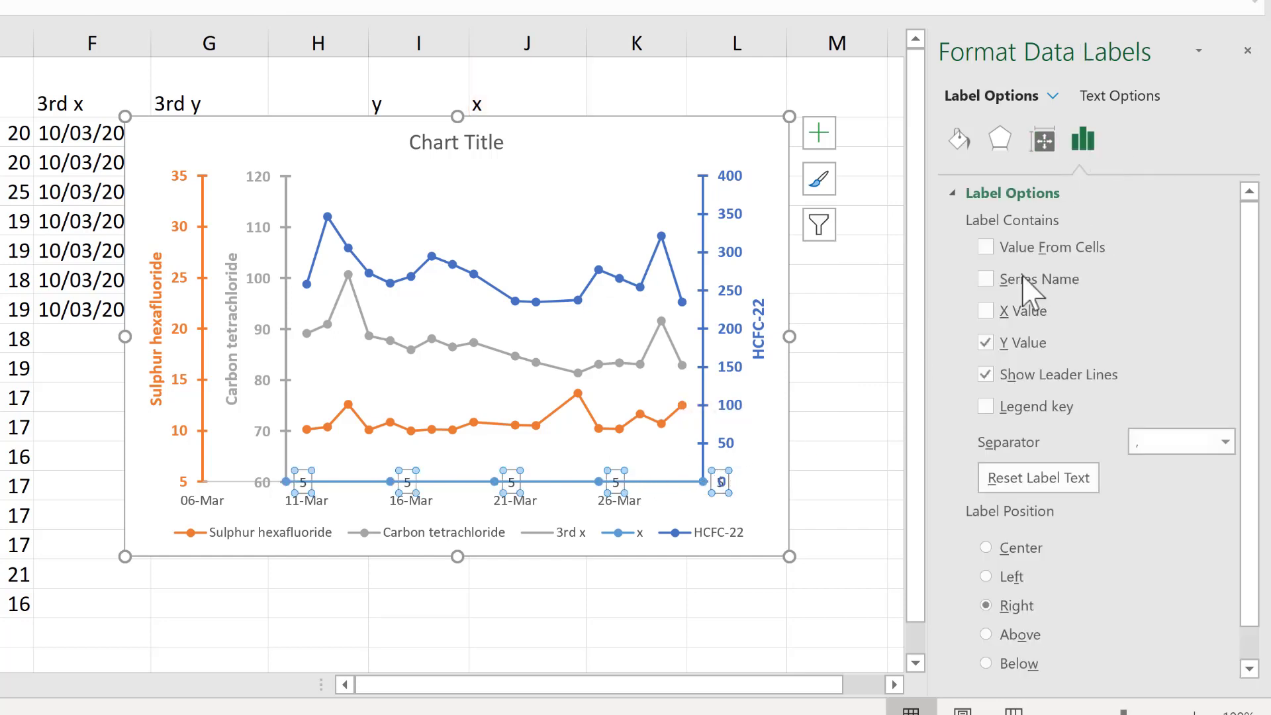
left_click(985, 342)
left_click(993, 314)
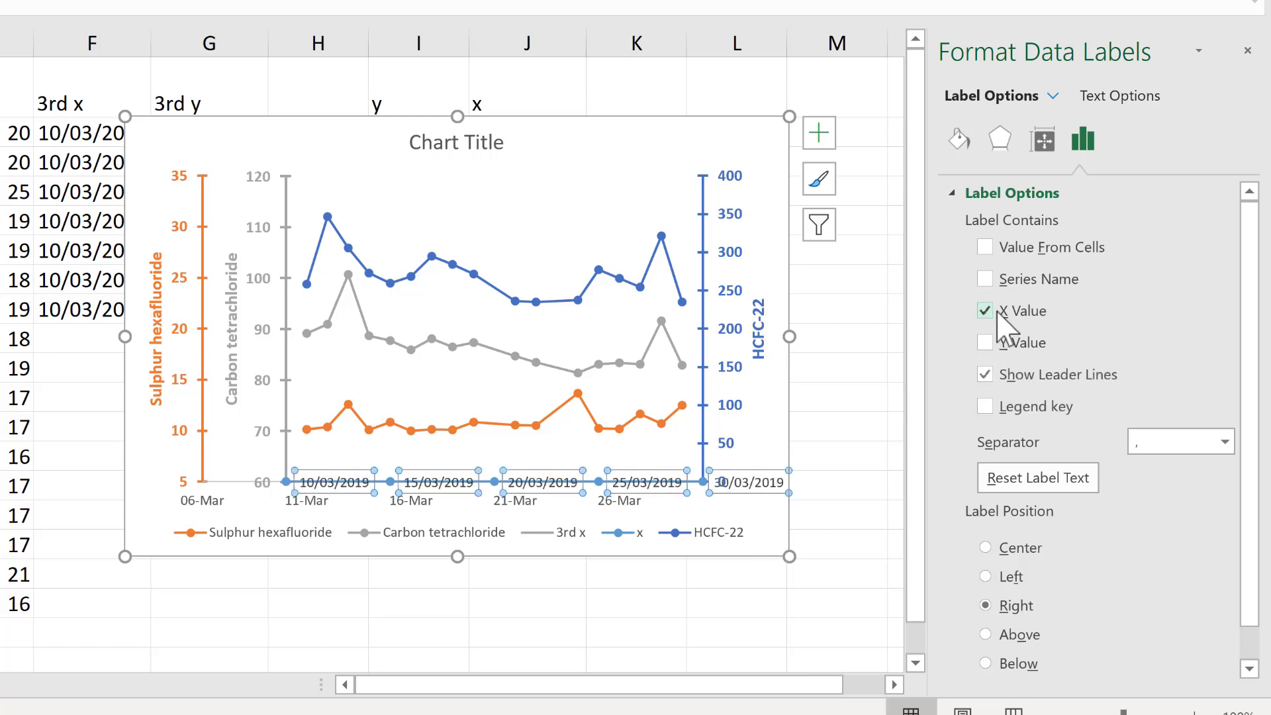
left_click(953, 193)
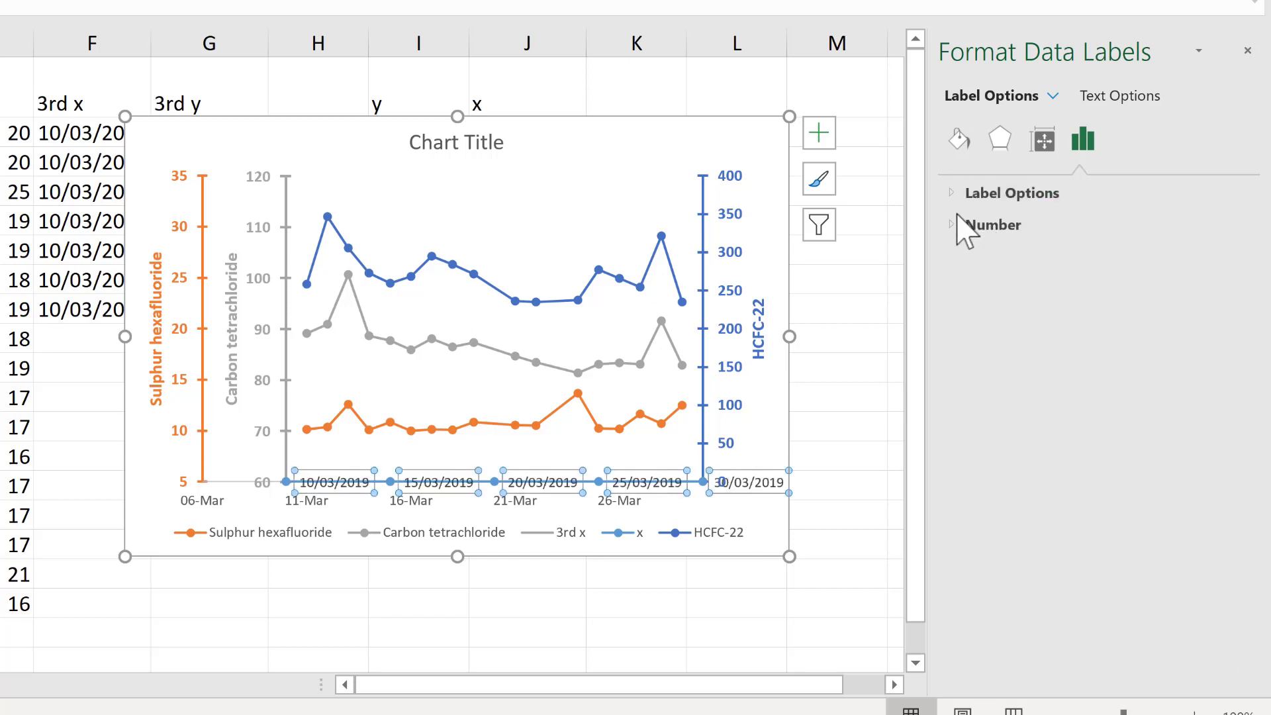
Format the date labels with code dd-mmm and position them Below.
left_click(958, 225)
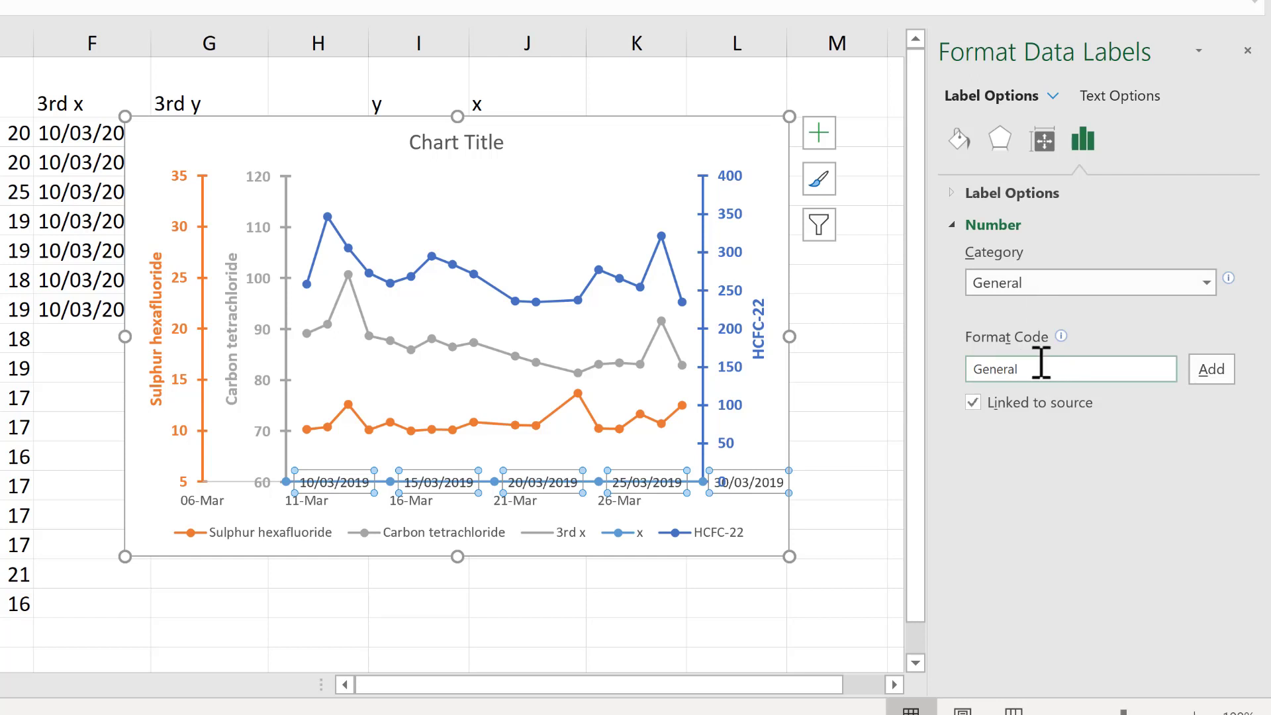
left_click_drag(1041, 362, 944, 361)
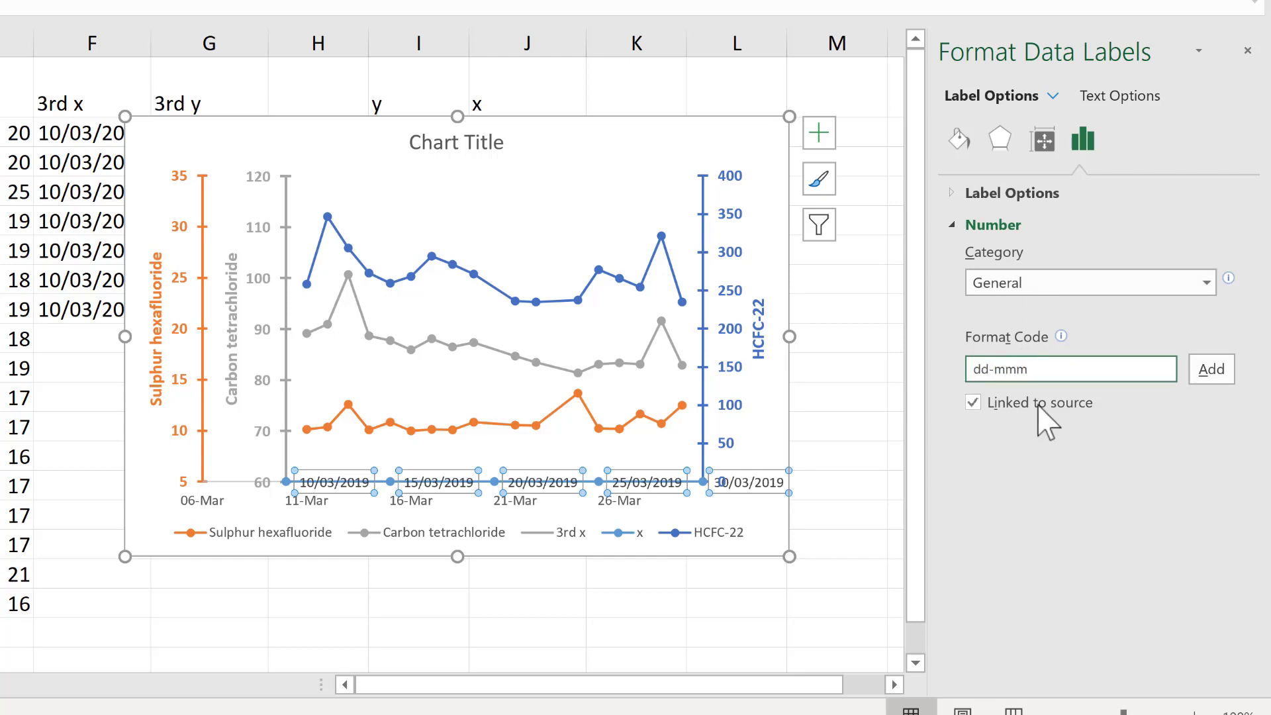
left_click(1211, 370)
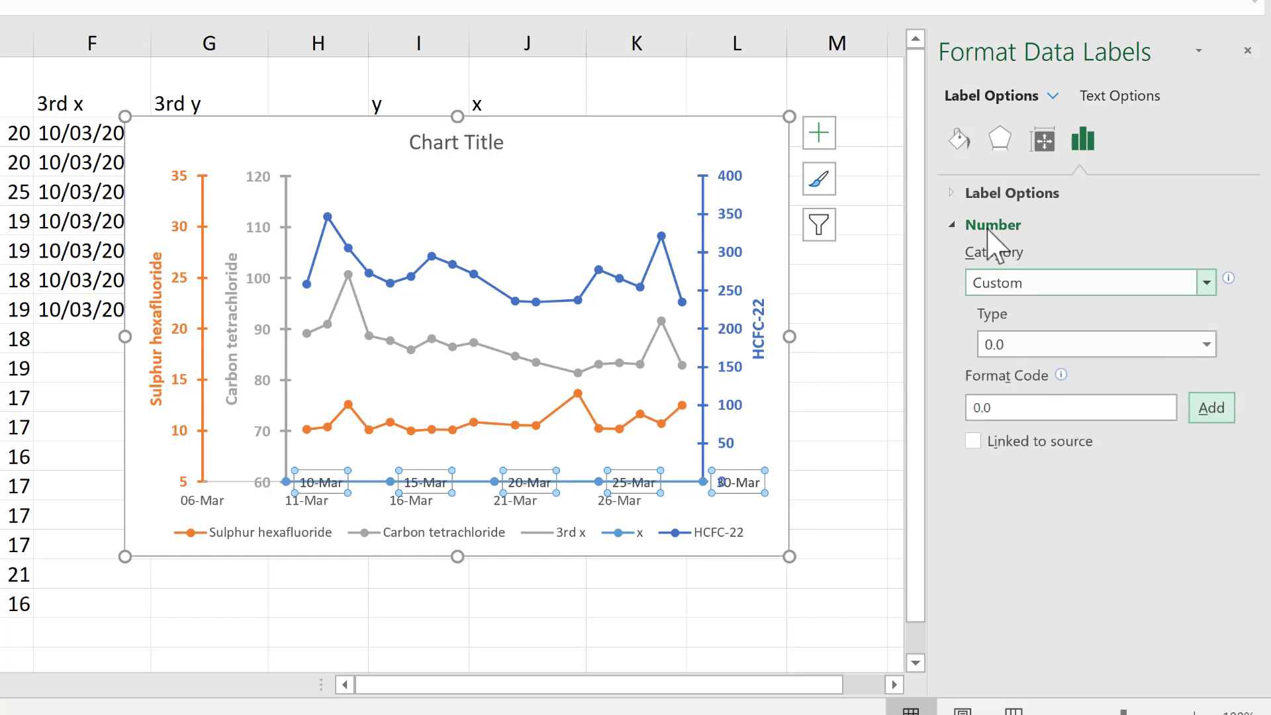
left_click(980, 192)
scroll(1089, 301, "down", 5)
left_click(1011, 437)
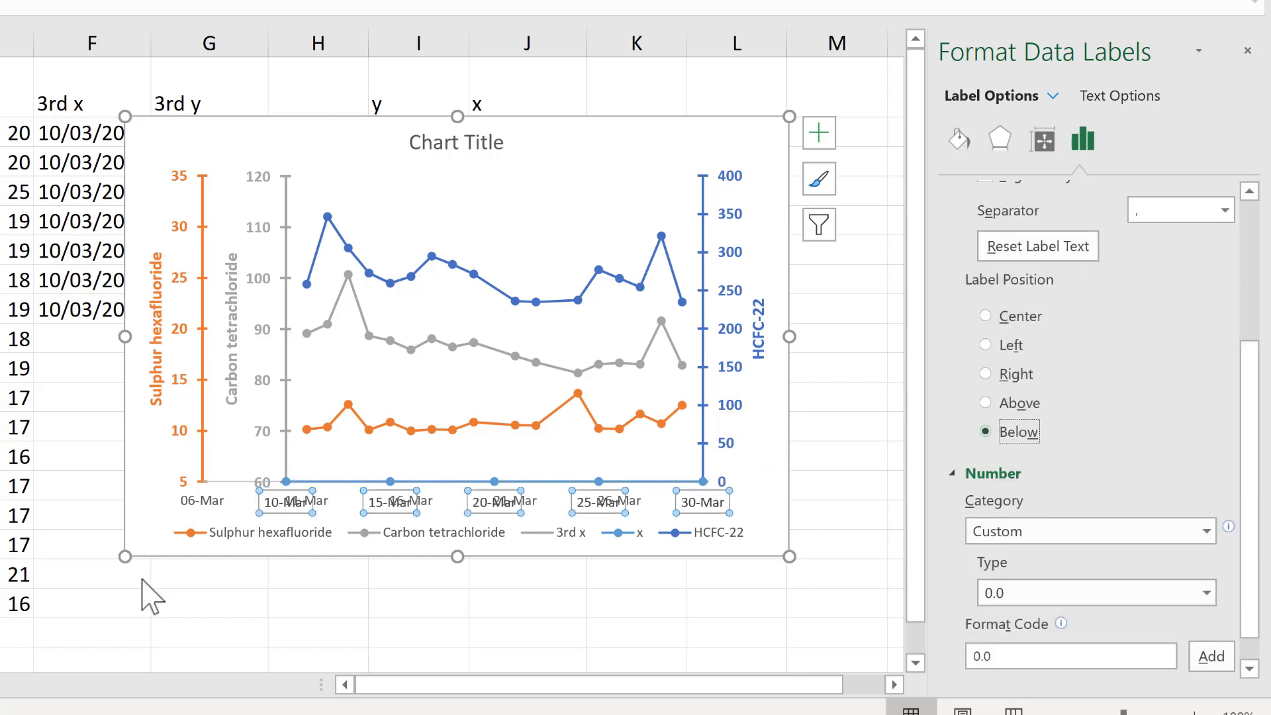
Drag the plot area slightly up so the date labels sit above the legend.
left_click(202, 504)
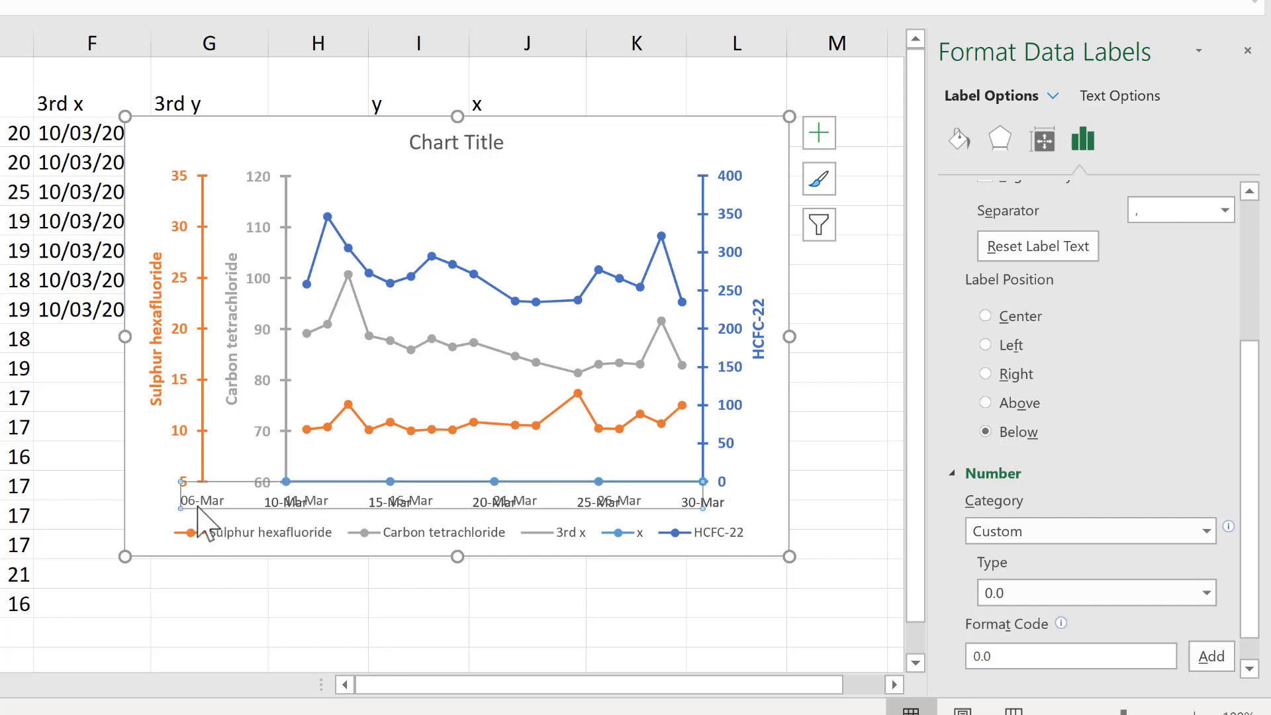
left_click(152, 513)
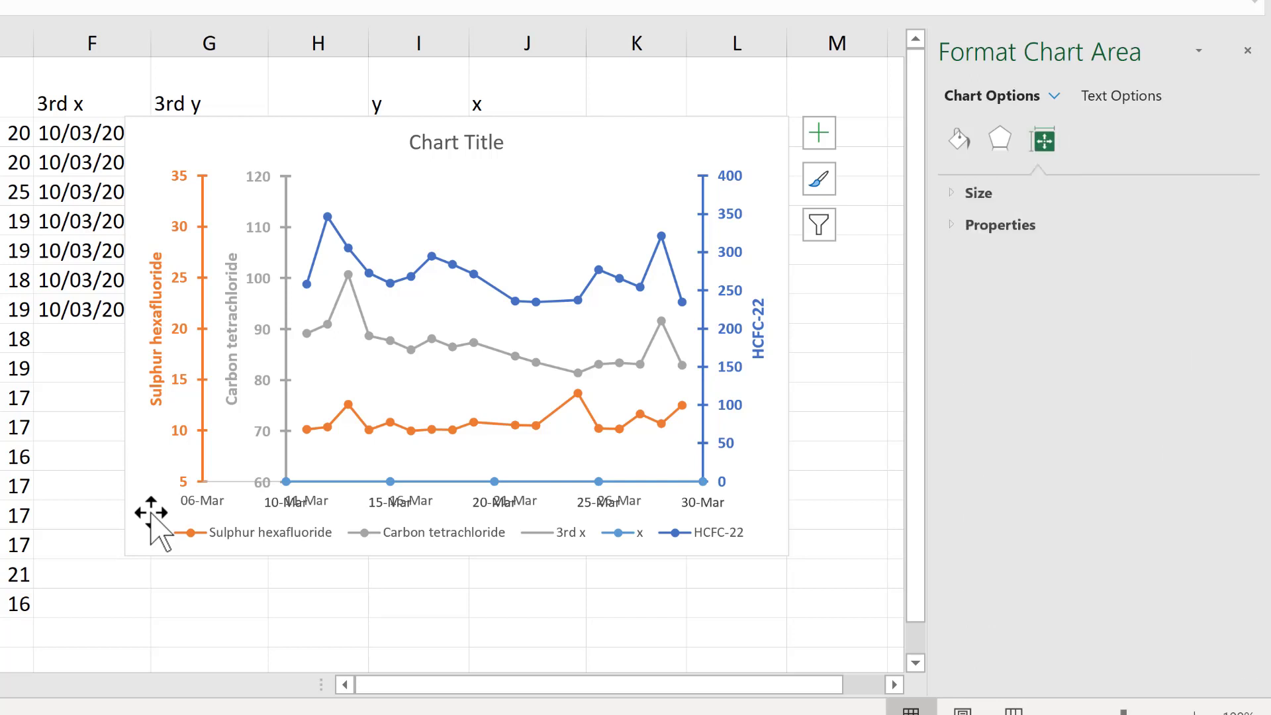
left_click(412, 176)
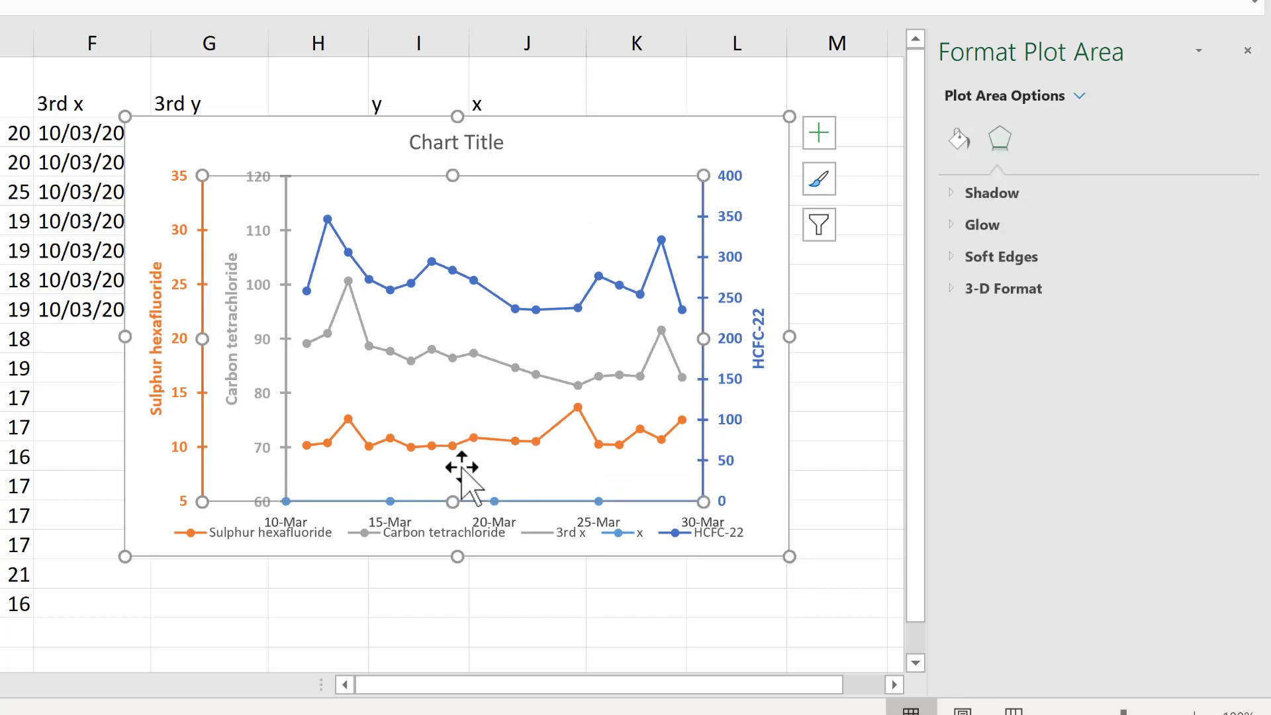
left_click_drag(451, 504, 463, 491)
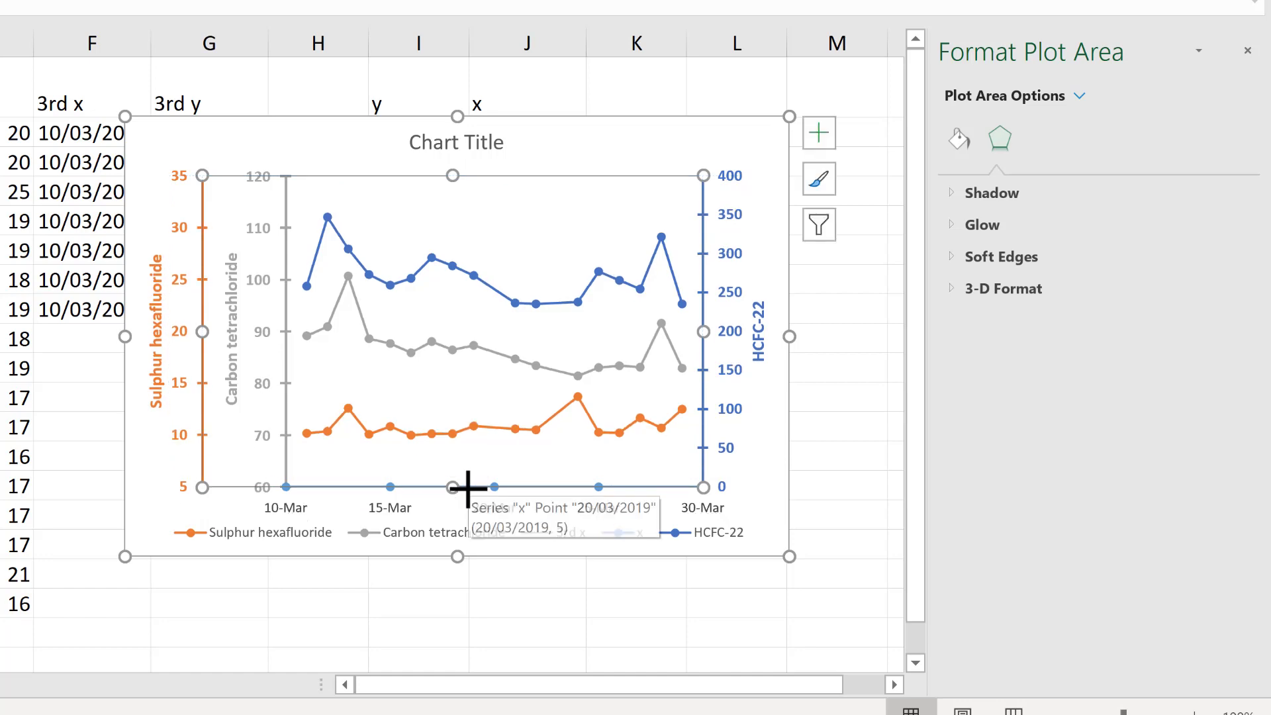
left_click(494, 612)
Give the x series along the bottom a black line colour.
left_click(494, 488)
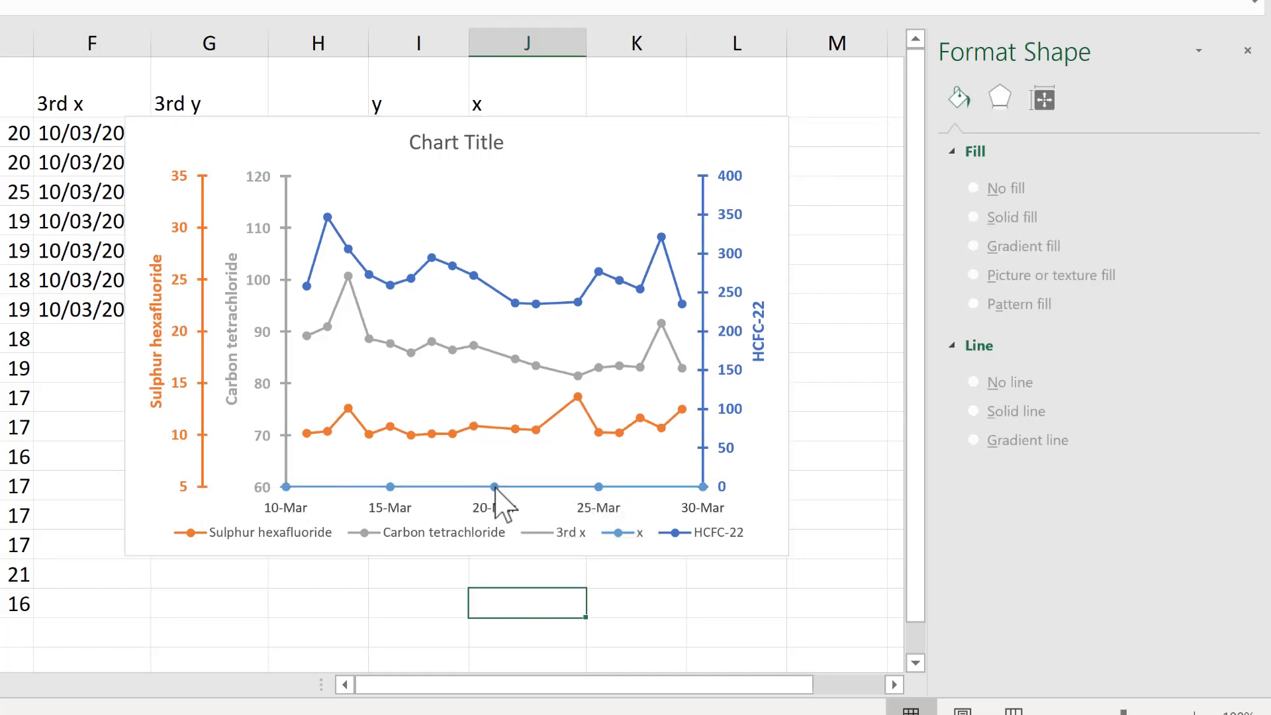
left_click(495, 487)
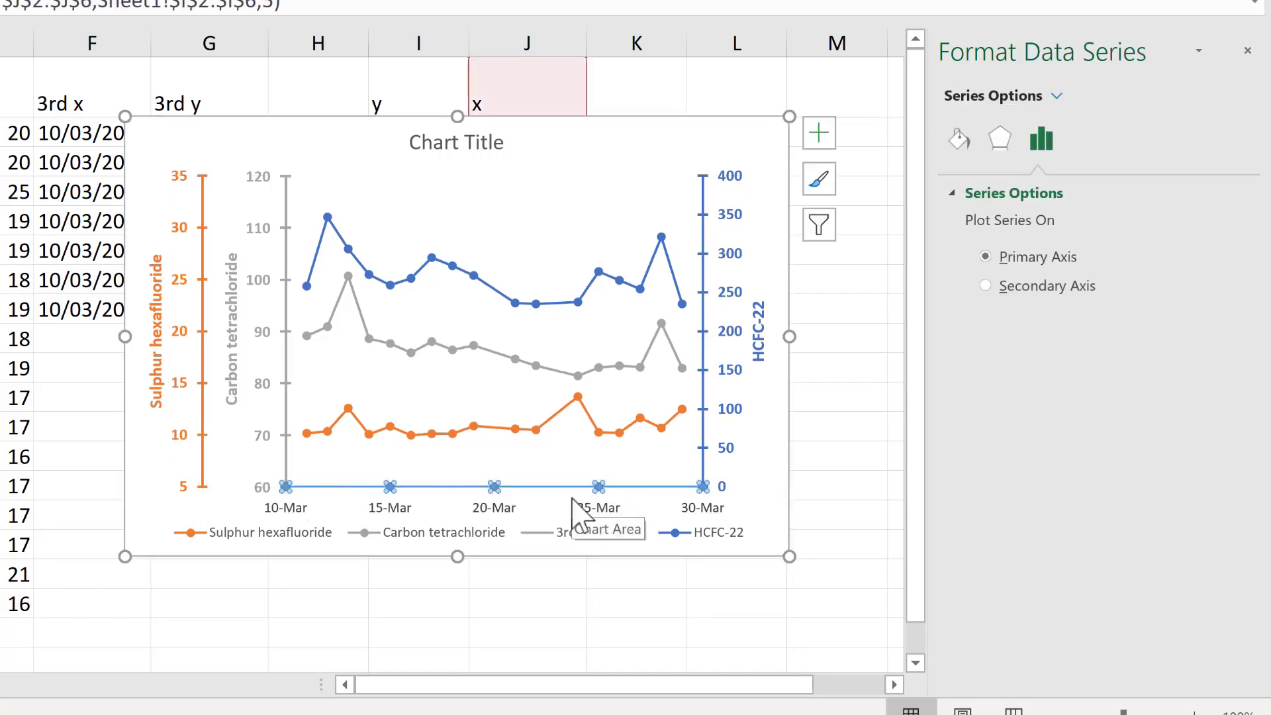
left_click(959, 139)
left_click(1222, 401)
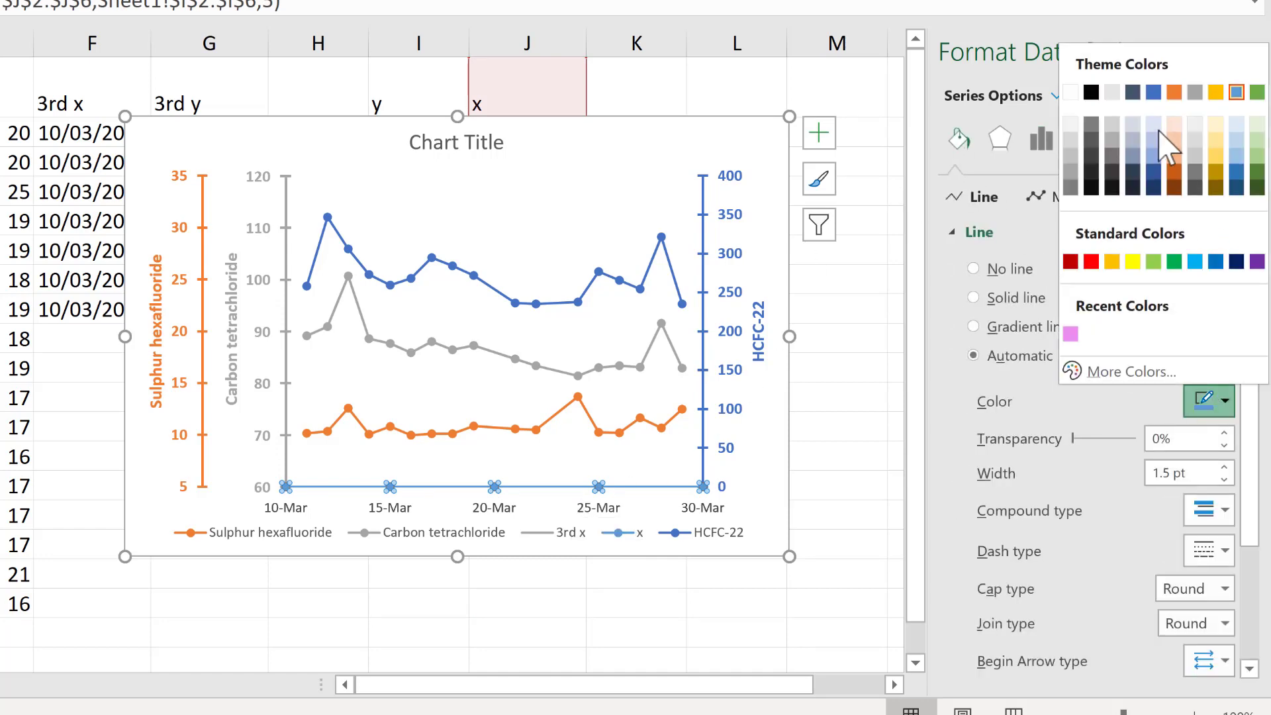
left_click(1092, 92)
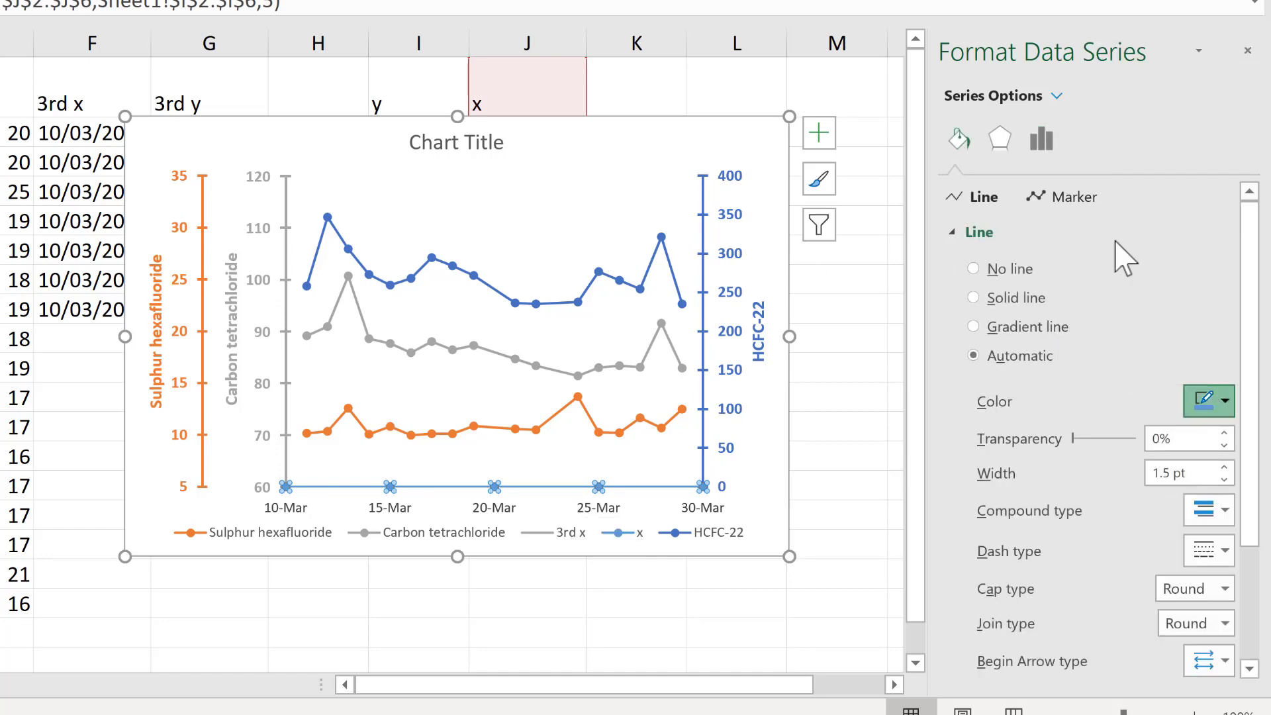
Set the x series markers to the built-in plus shape at size 7.
left_click(1077, 194)
left_click(1076, 233)
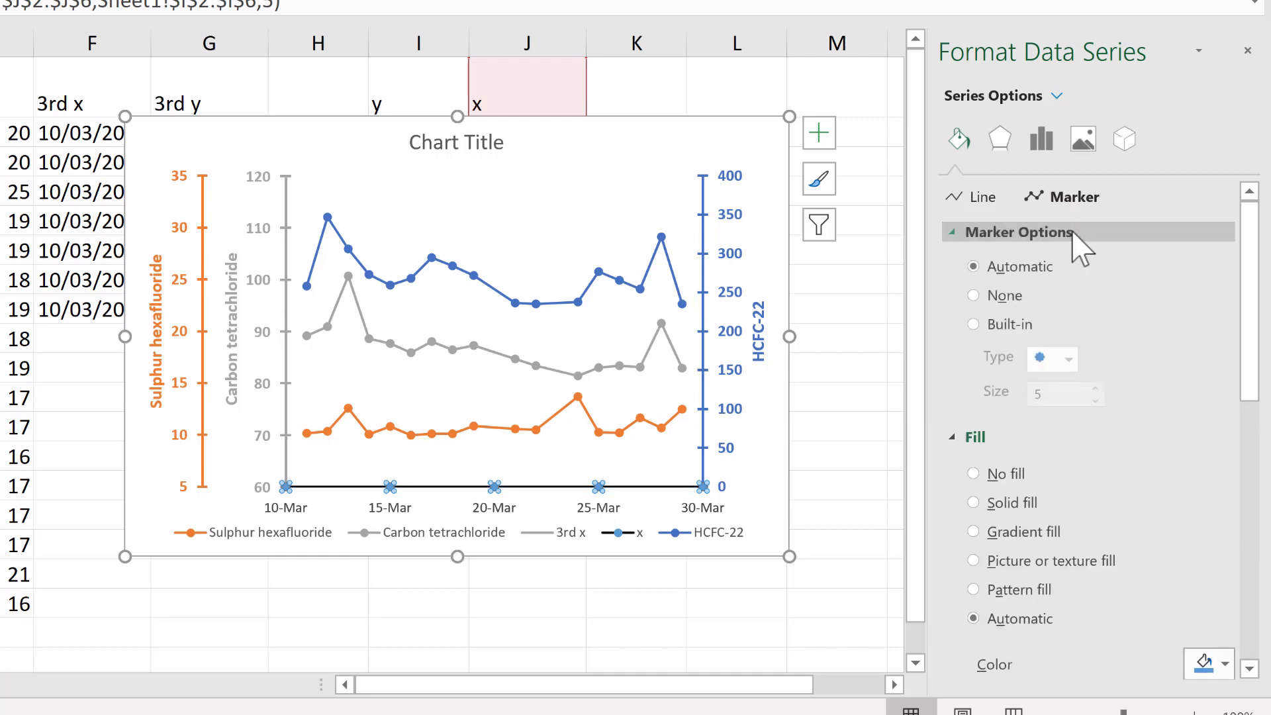
left_click(973, 323)
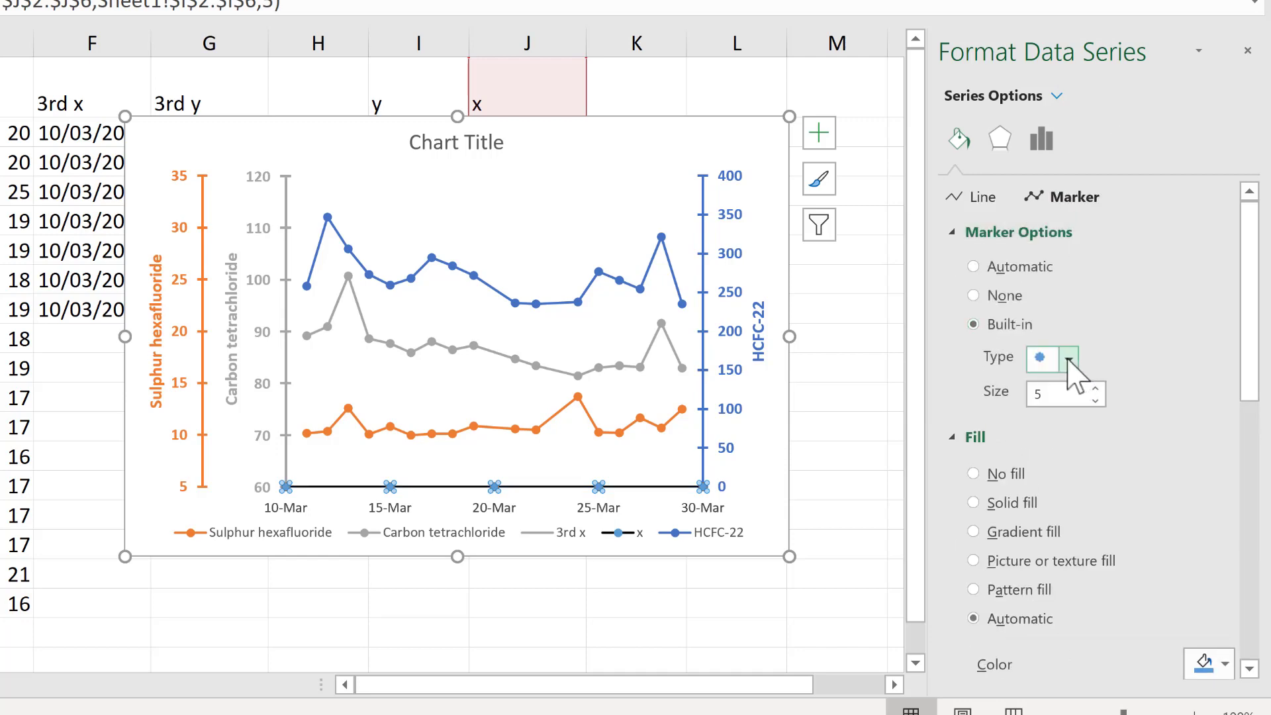
left_click(1067, 361)
left_click(1039, 583)
left_click(1097, 387)
left_click(1097, 388)
Make the x series marker border black.
scroll(1185, 334, "down", 3)
scroll(1185, 335, "down", 1)
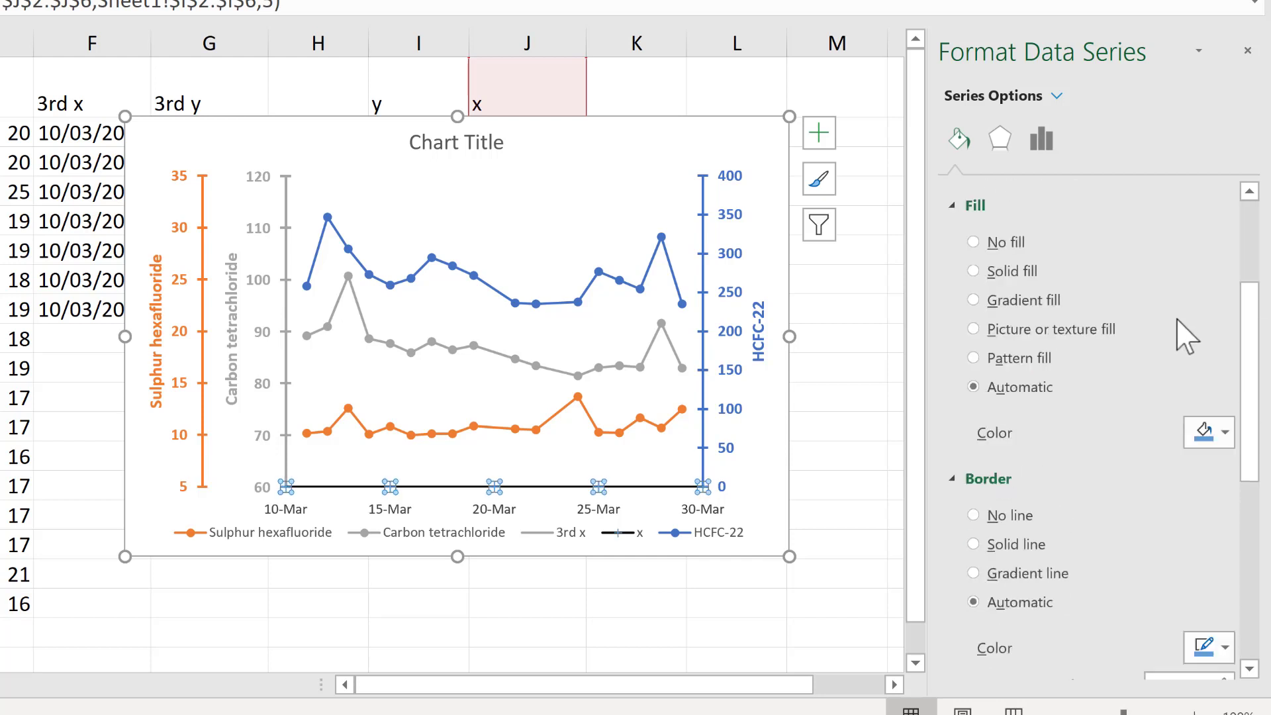
scroll(1228, 579, "down", 2)
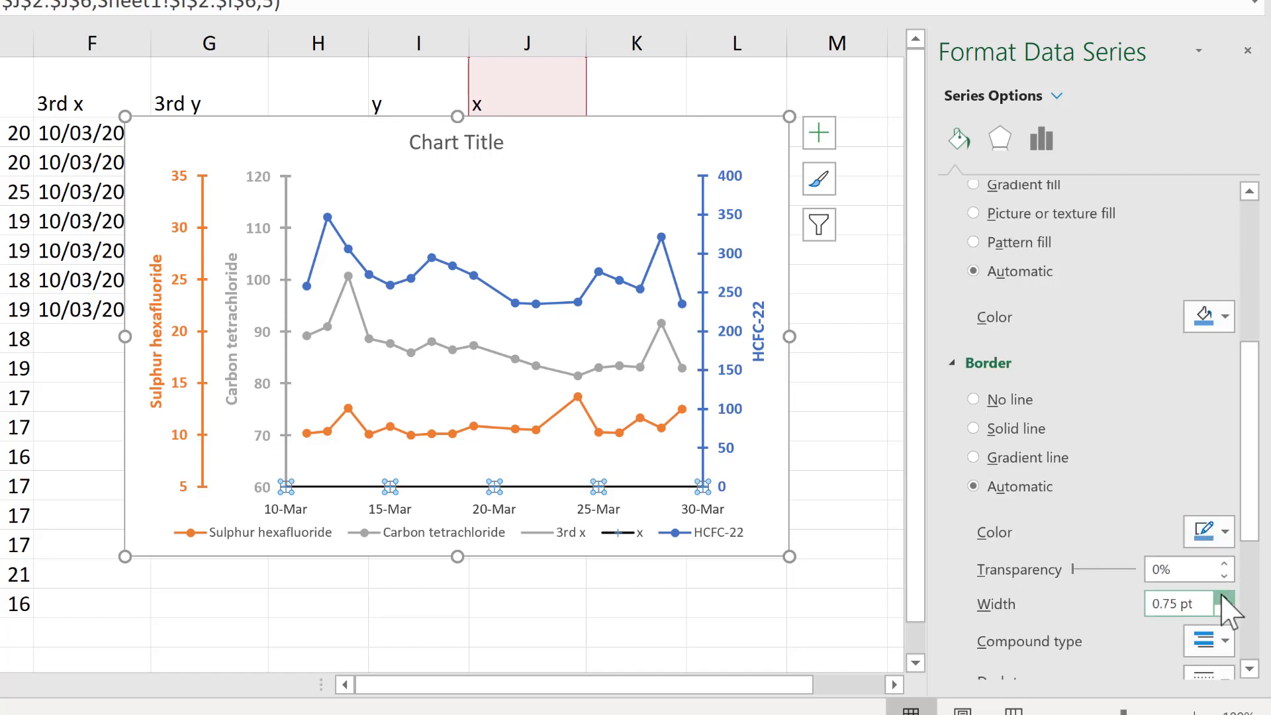
scroll(1129, 468, "down", 2)
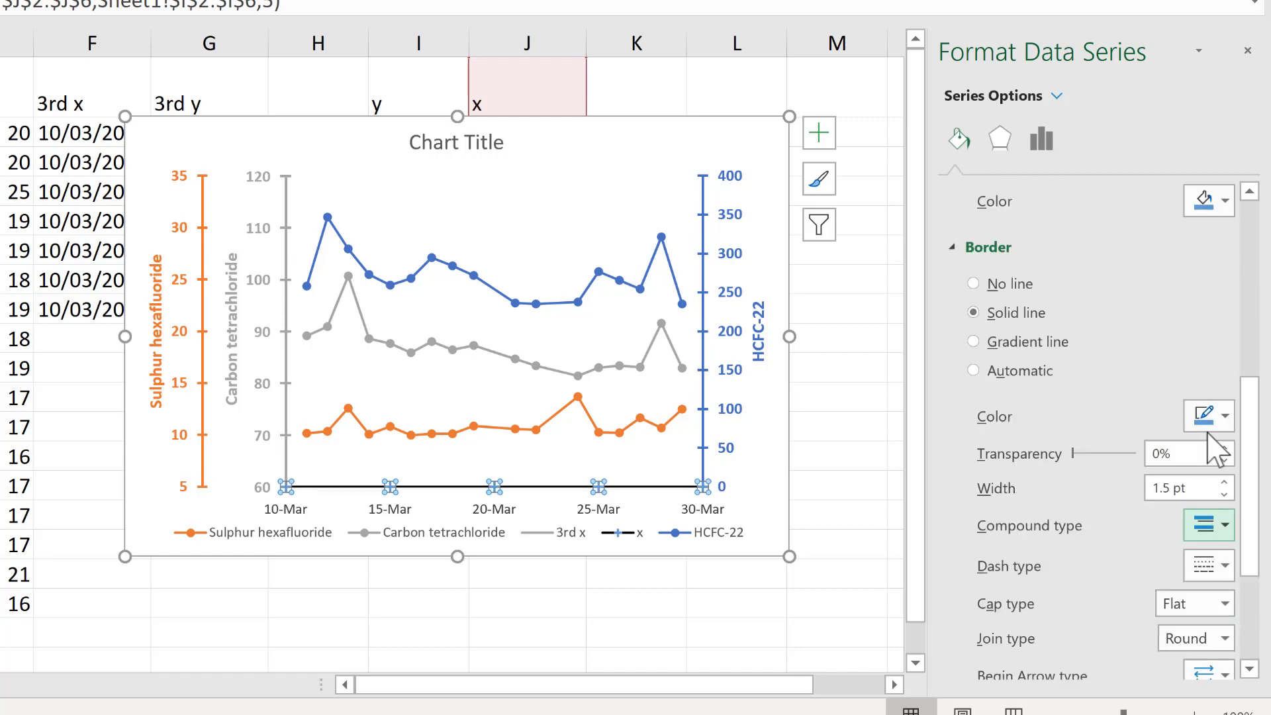
left_click(1215, 416)
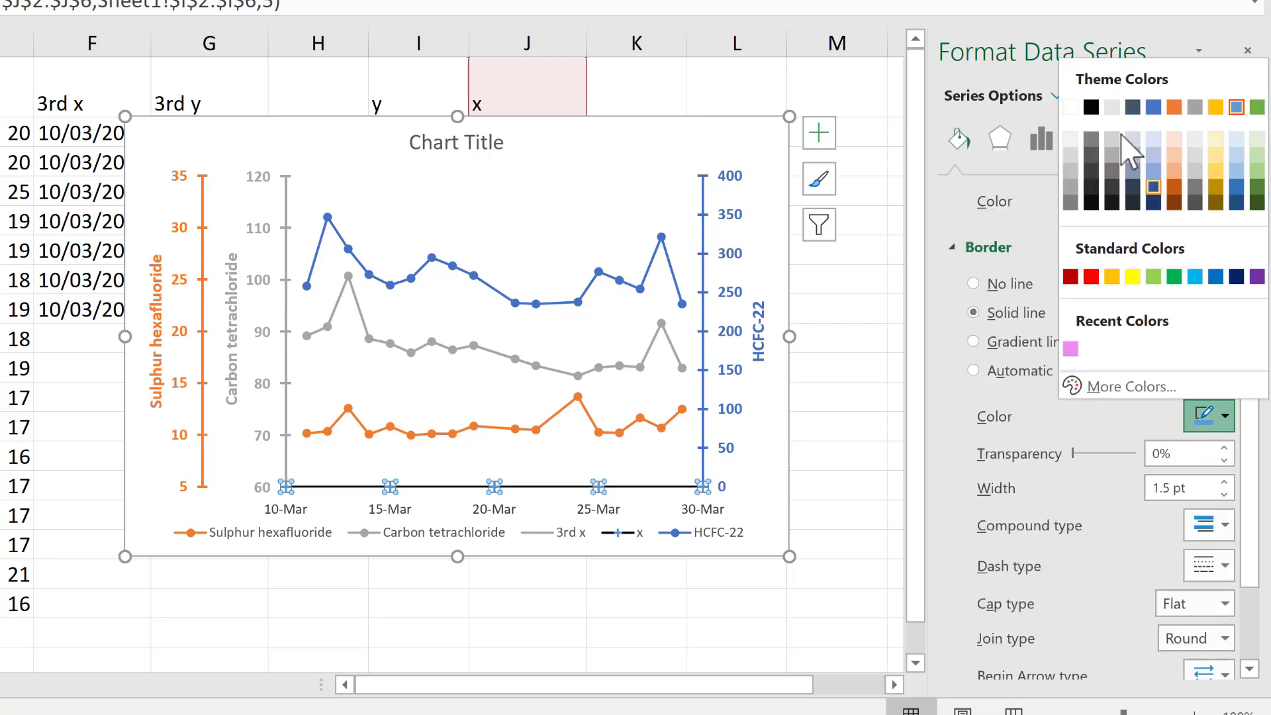
left_click(1091, 108)
Enlarge the chart toward the bottom-left.
left_click(629, 599)
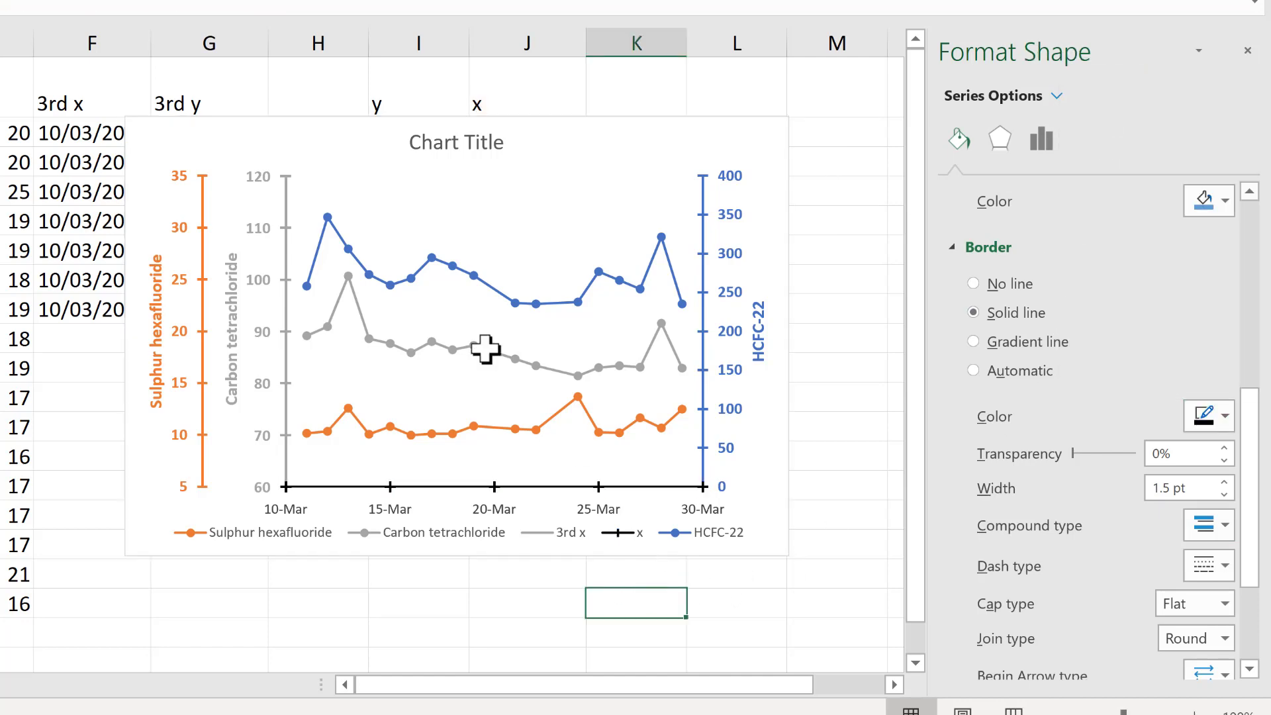
left_click(333, 133)
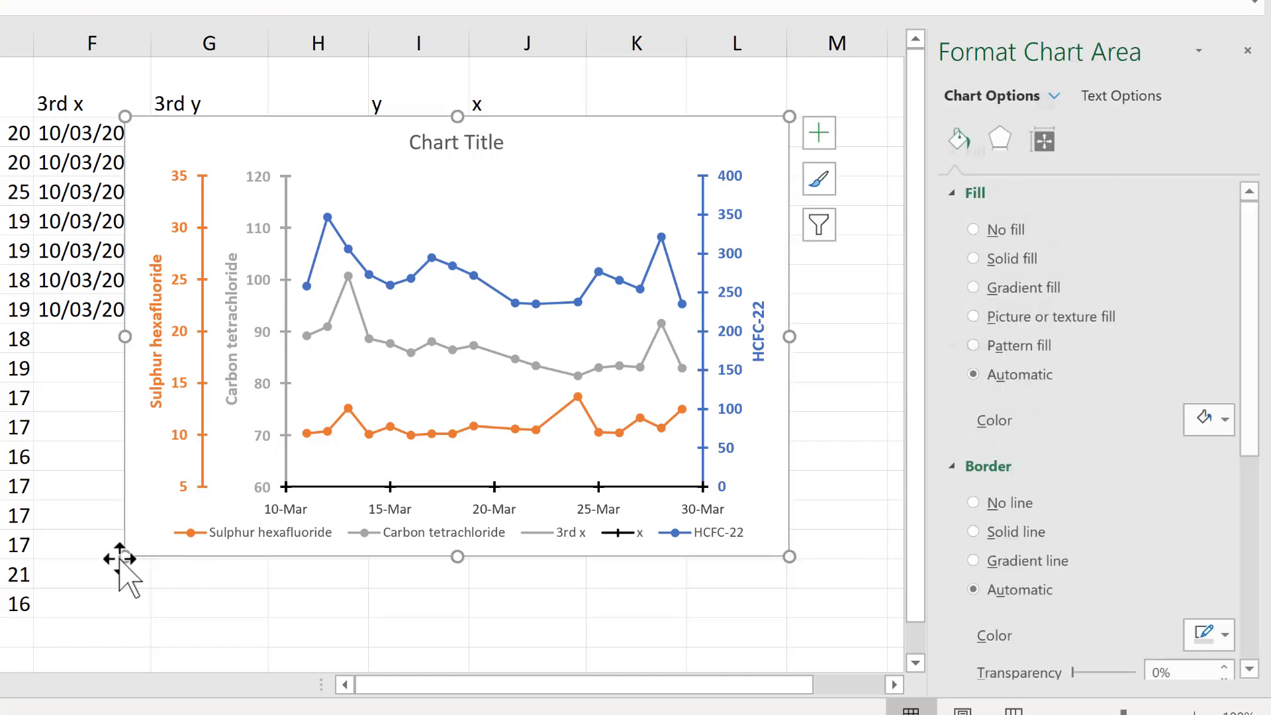
left_click_drag(122, 556, 65, 593)
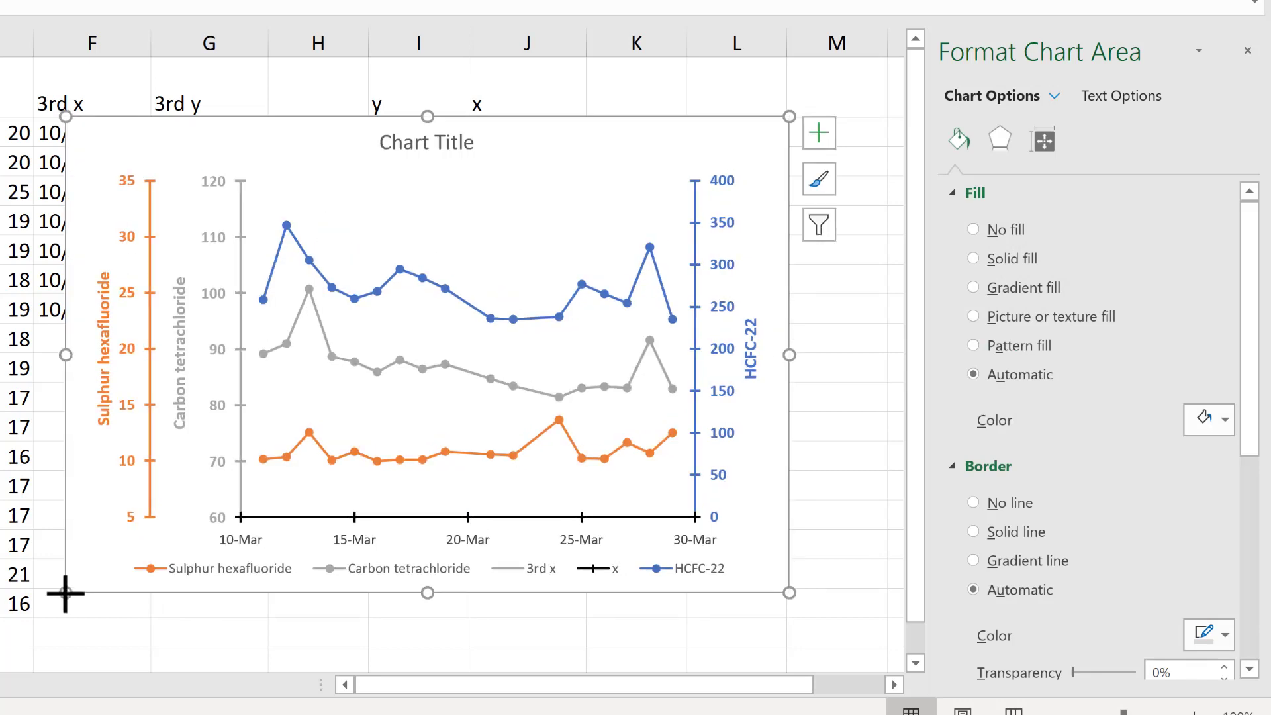
Reduce the x series marker border width to 1.25 pt.
left_click(583, 517)
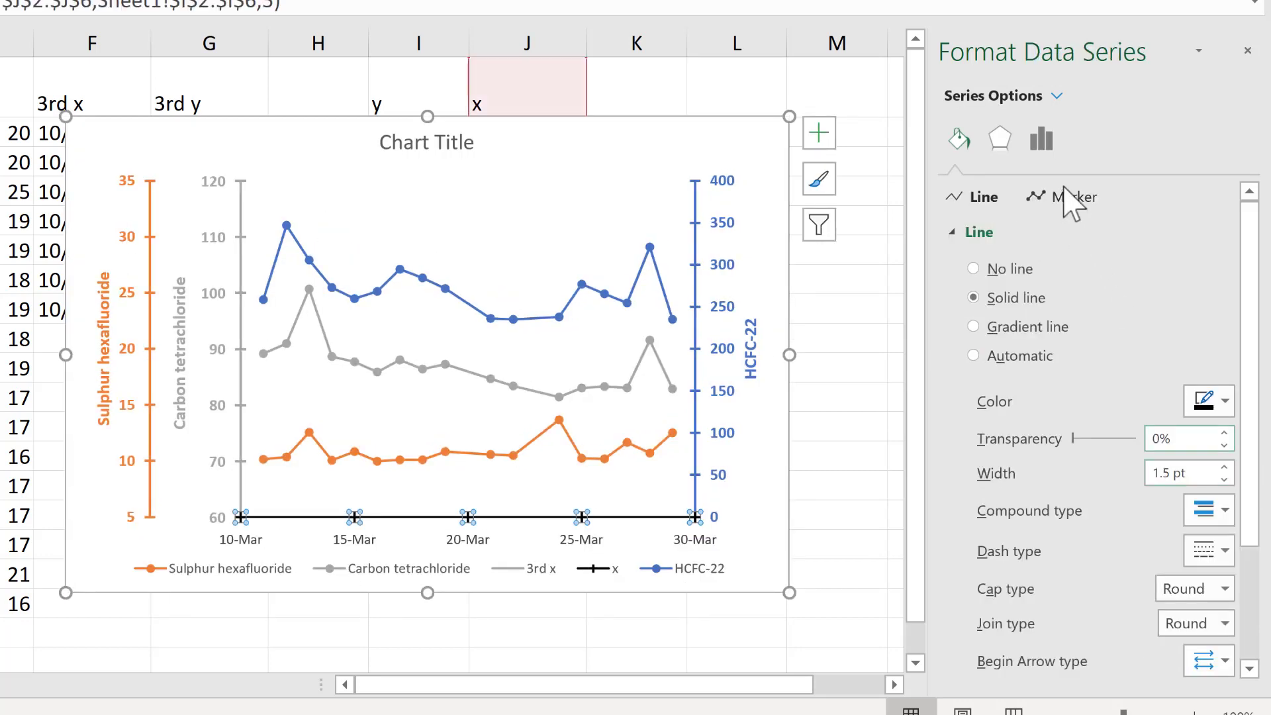
left_click(1073, 196)
scroll(1126, 404, "down", 5)
left_click(1224, 495)
left_click(839, 601)
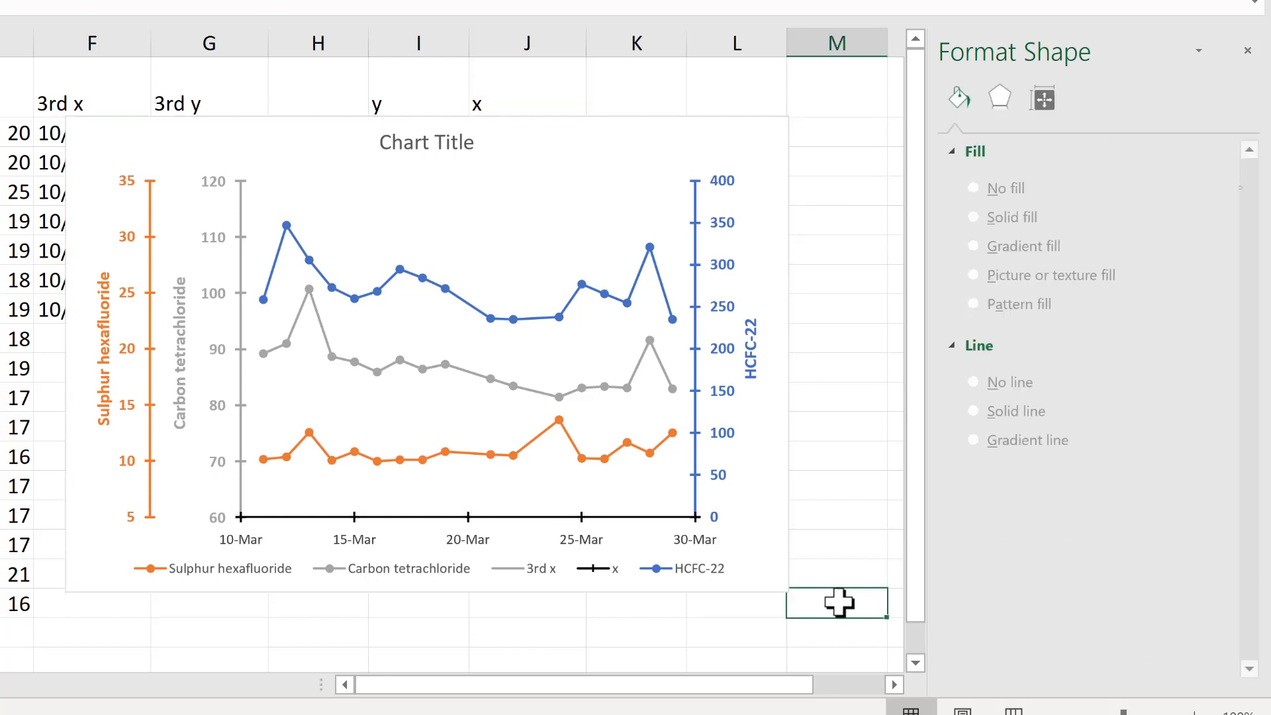
Set the markers of the first and last (30-Mar) x points to None.
left_click(240, 517)
left_click(240, 517)
left_click(959, 139)
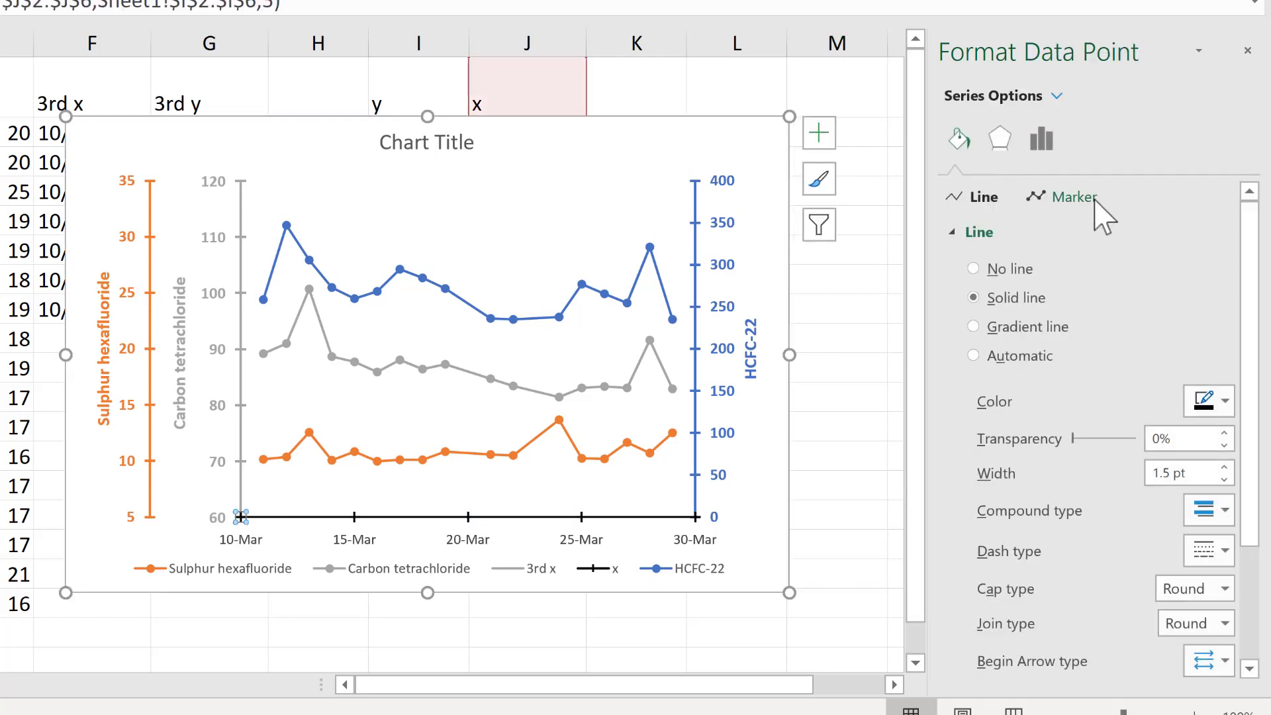
left_click(1094, 198)
left_click(1042, 233)
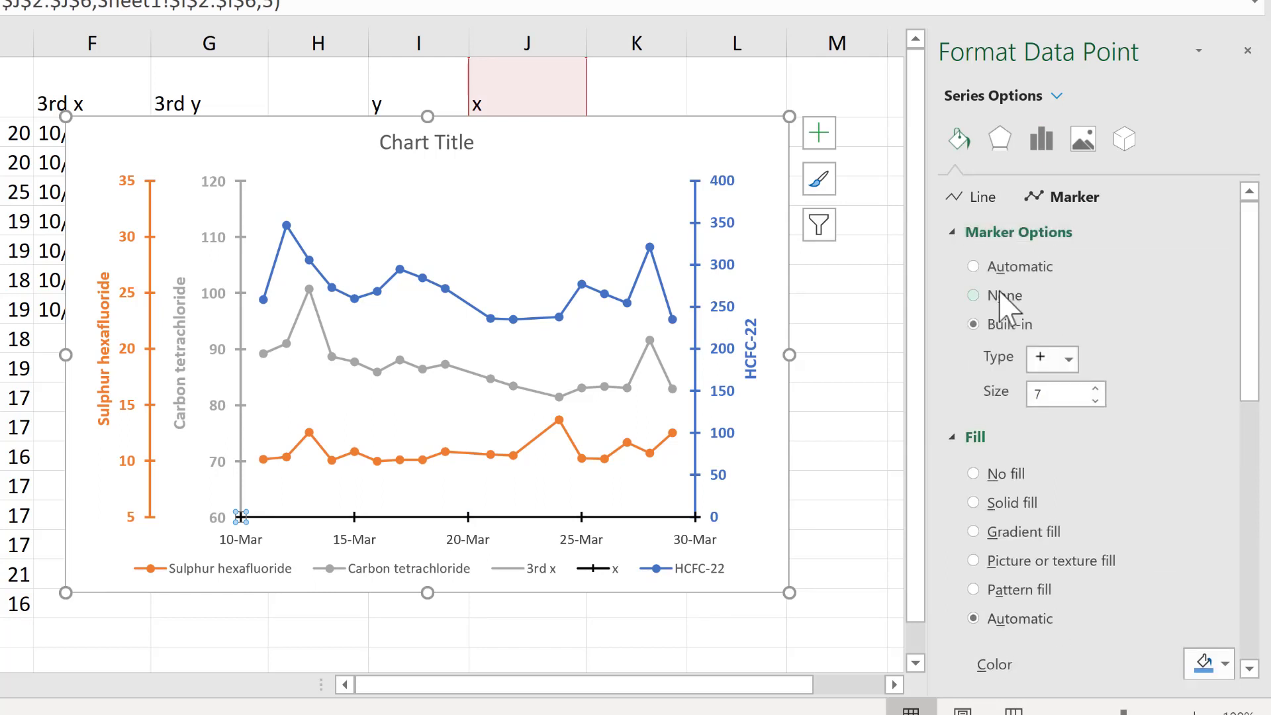
left_click(1001, 295)
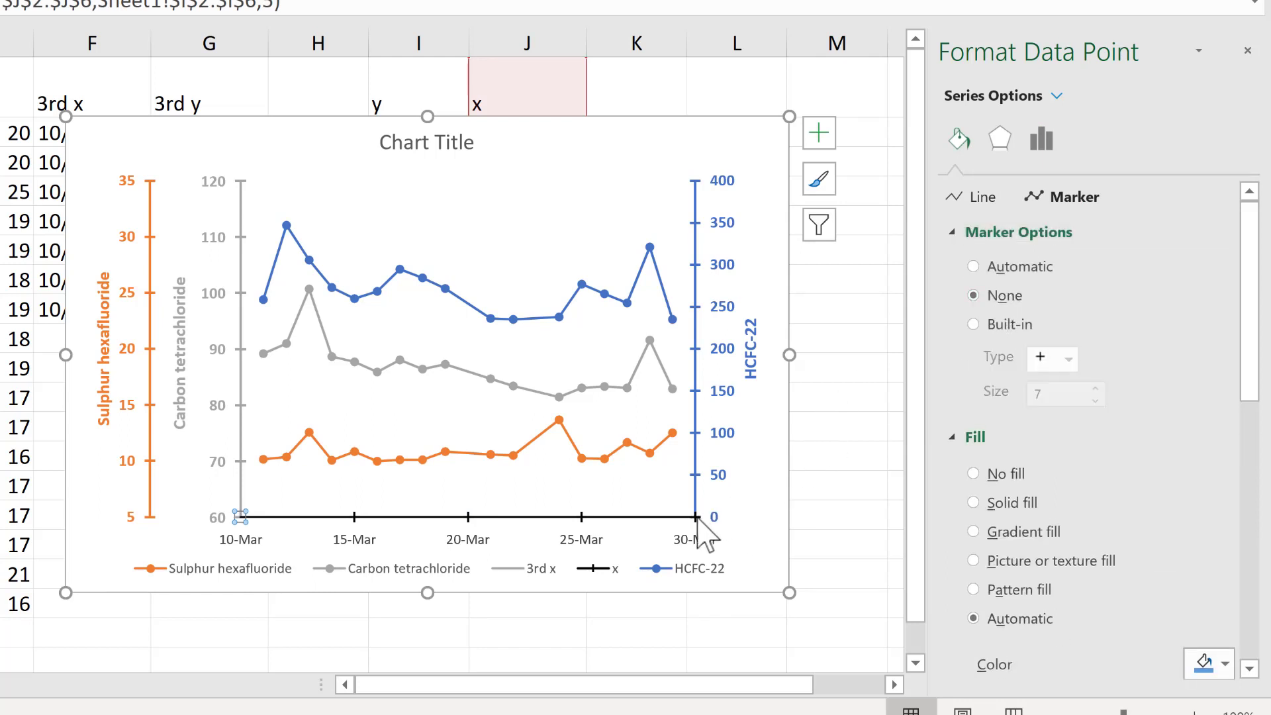
left_click(697, 516)
left_click(993, 295)
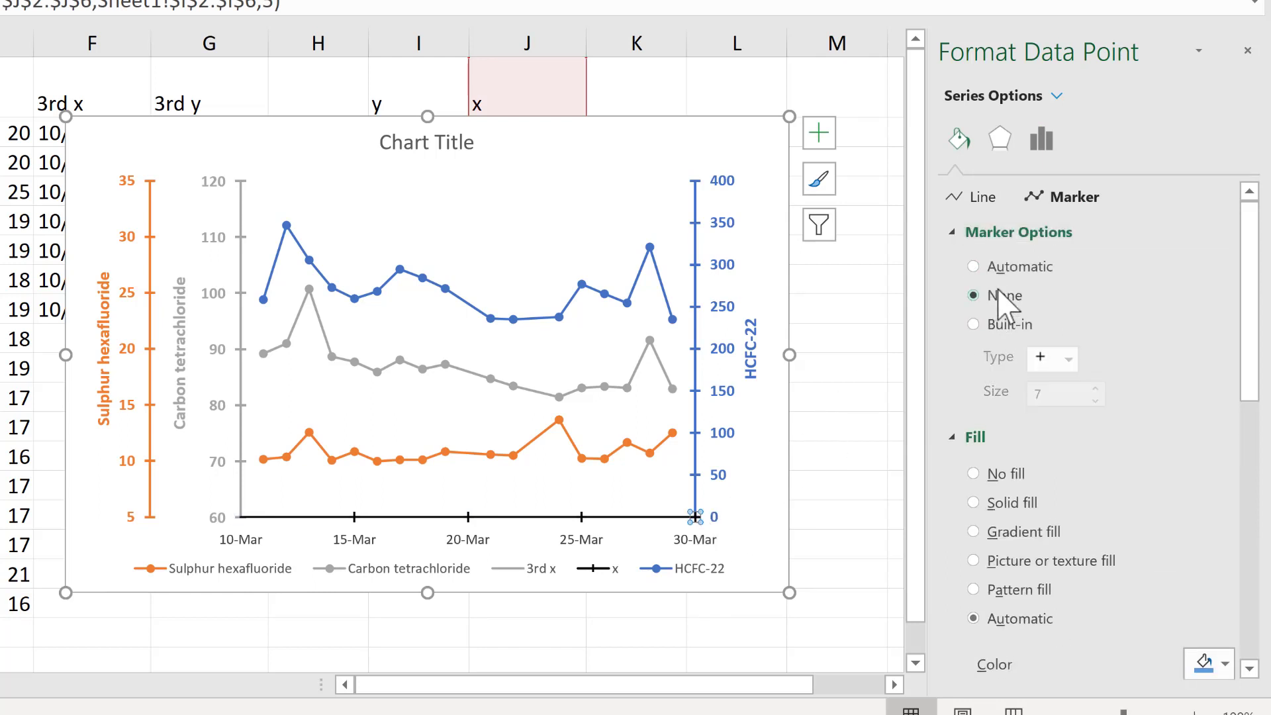
Delete the '3rd x' and 'x' legend entries, leaving Sulphur hexafluoride, Carbon tetrachloride and HCFC-22.
left_click(417, 624)
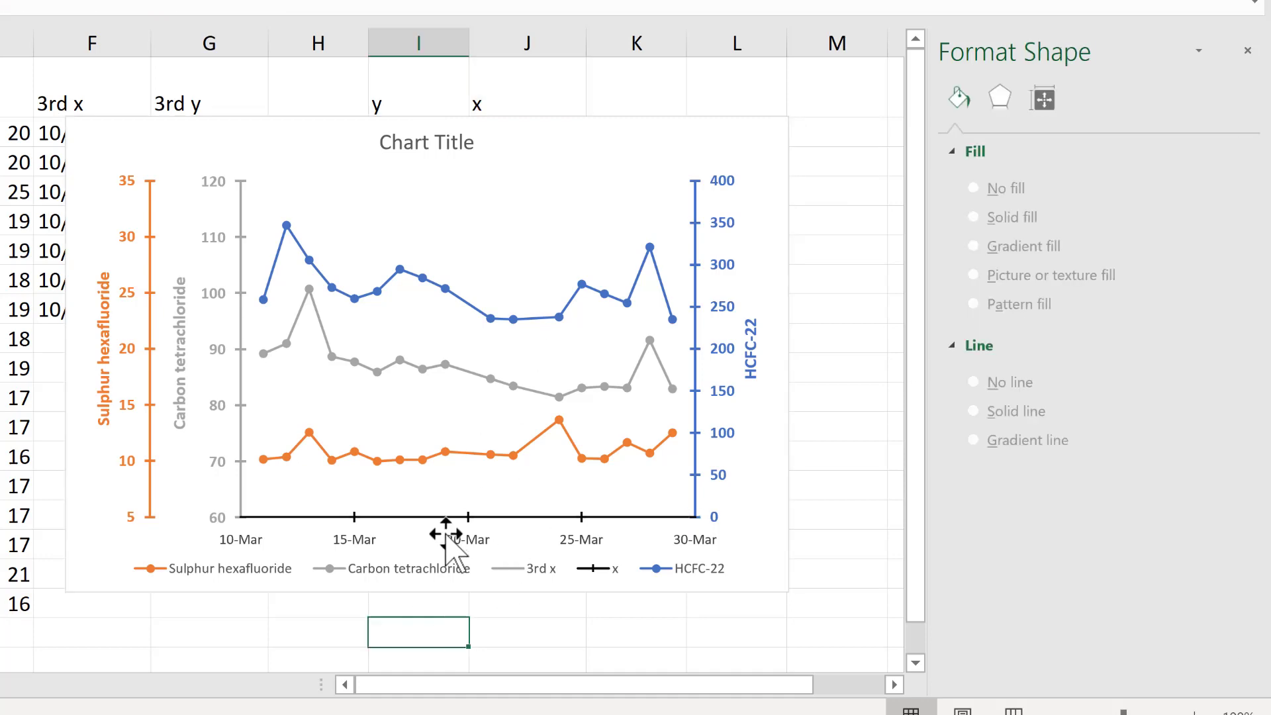
left_click(526, 573)
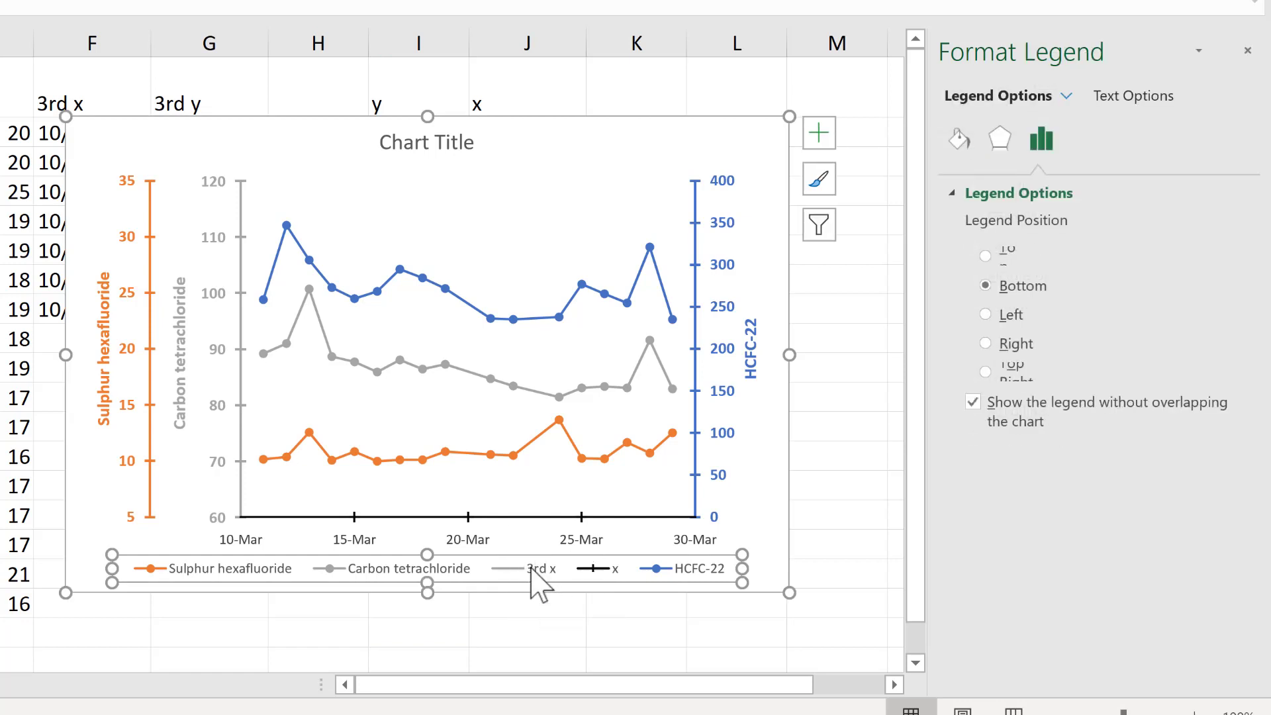
left_click(541, 574)
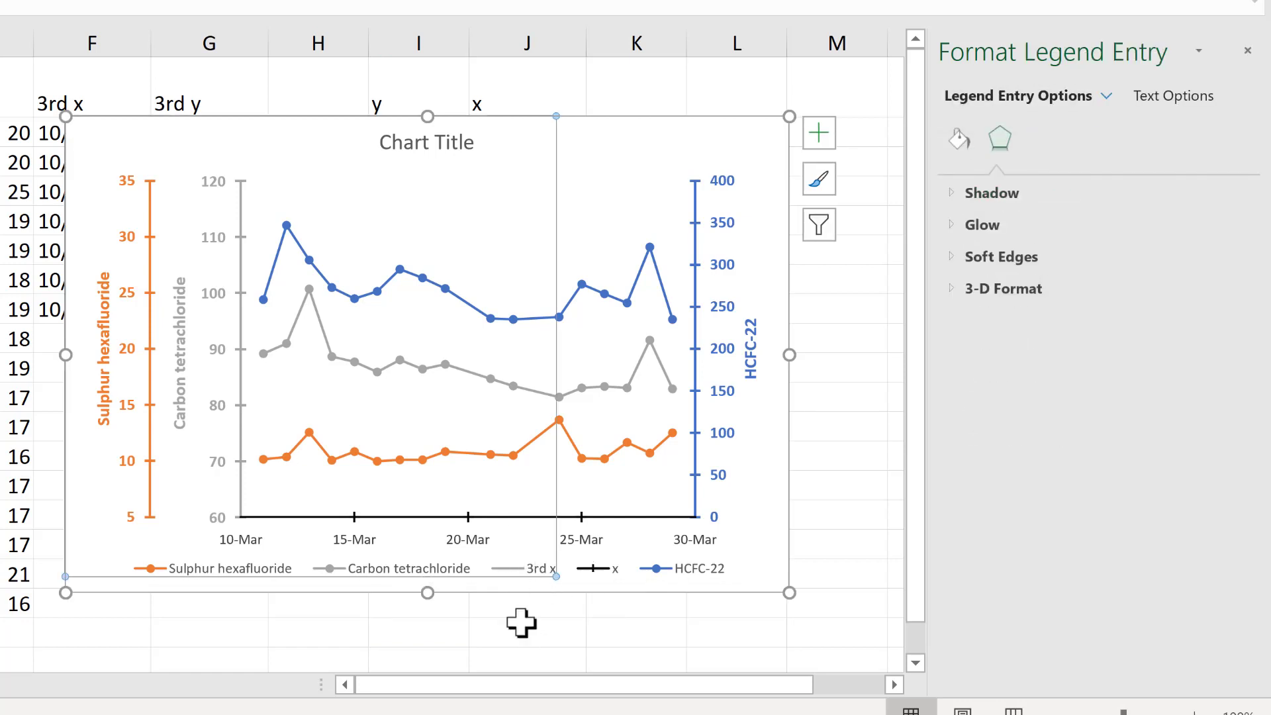
key("Delete")
left_click(555, 568)
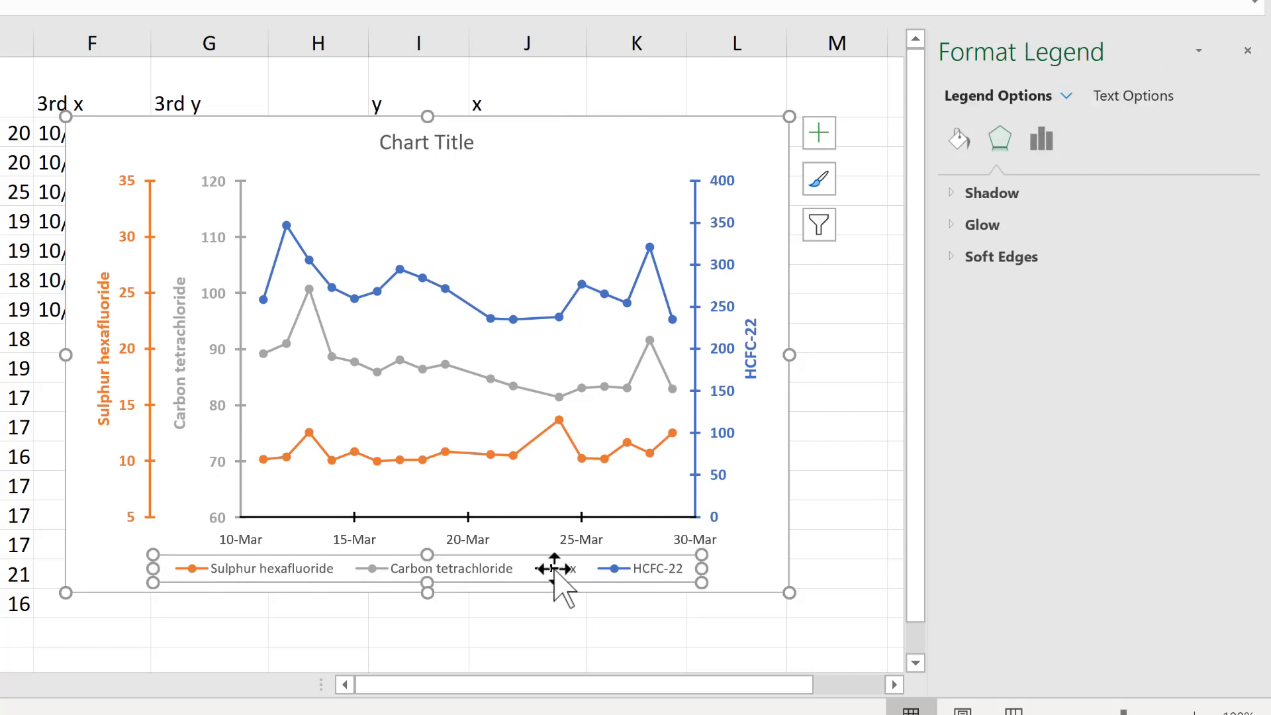
left_click(554, 568)
key("Delete")
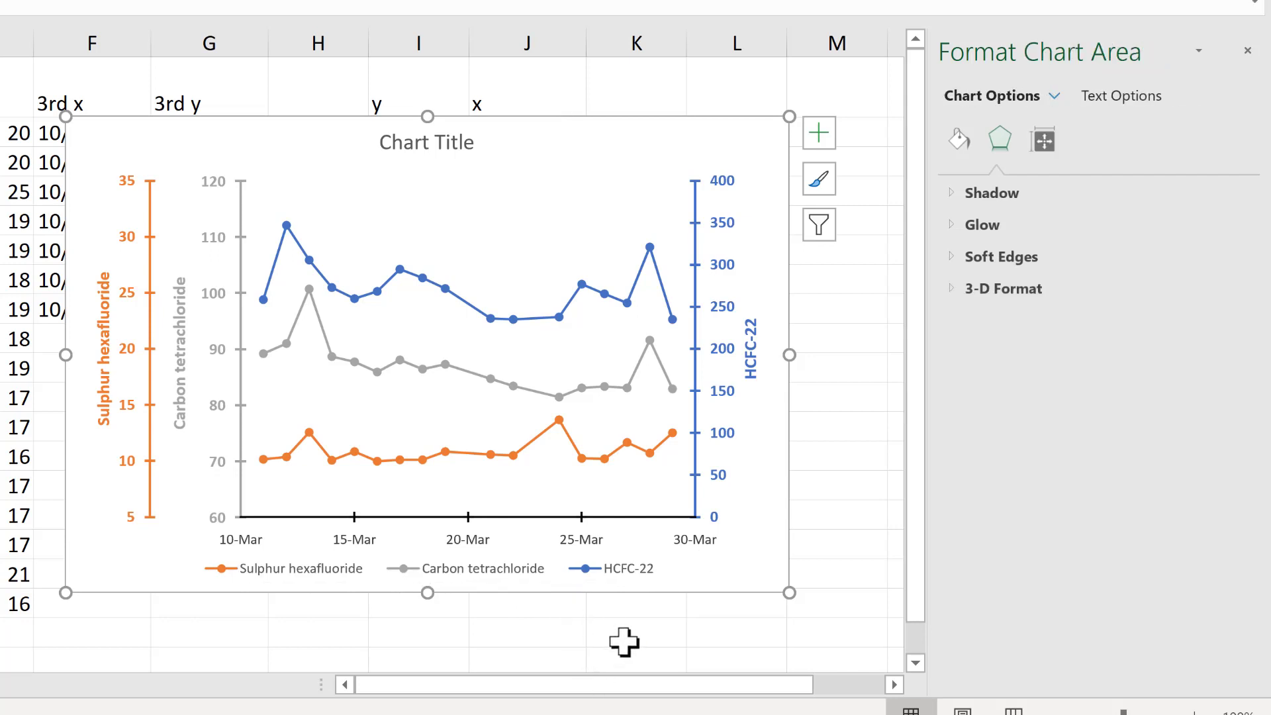
key("Escape")
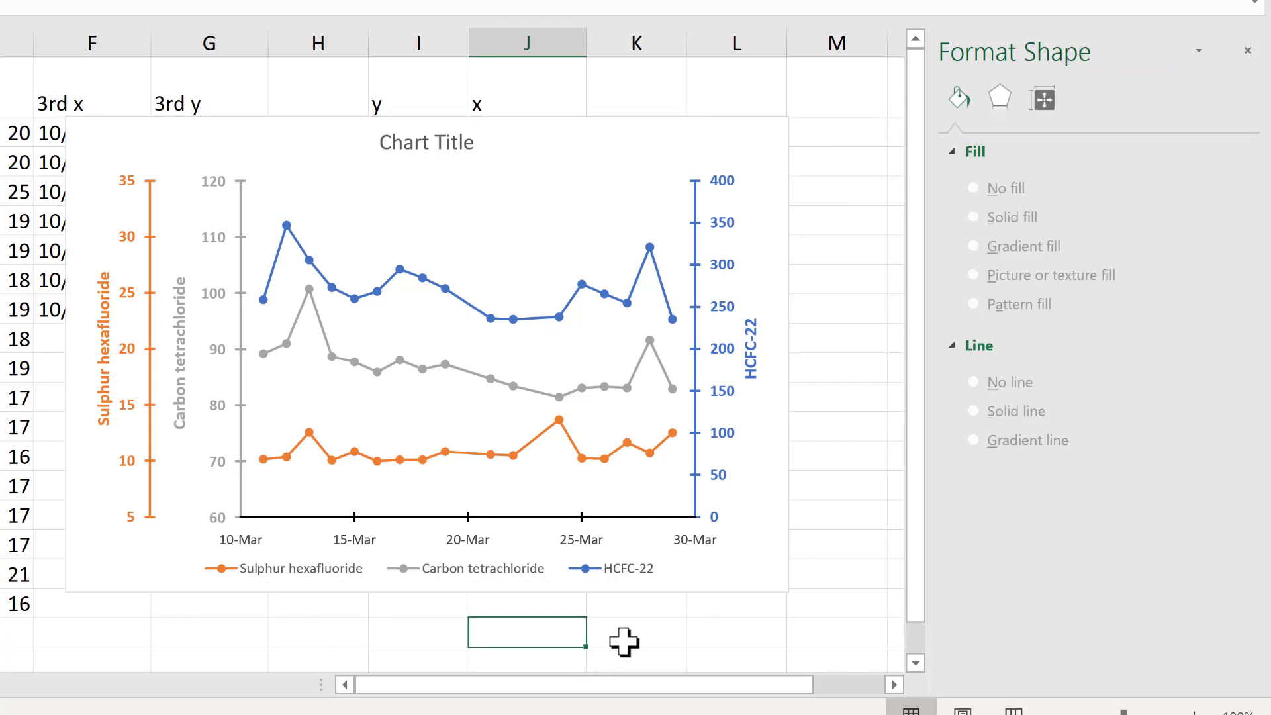